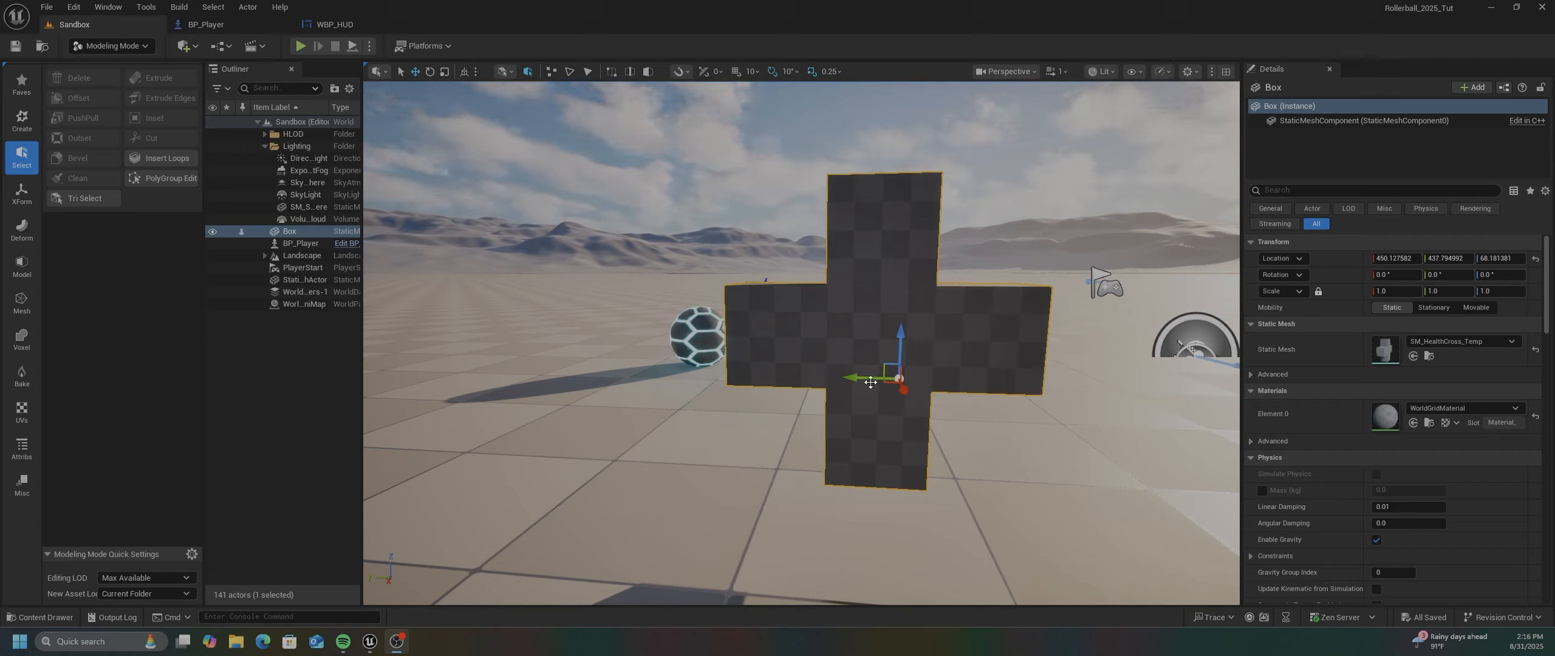
- Edit the health cross mesh's pivot, placing it at the centre of its bounding box
{"action": "right_click_drag", "start_coordinate": [840, 354], "coordinate": [807, 346]}
{"action": "key", "text": "d"}
{"action": "key", "text": "a"}
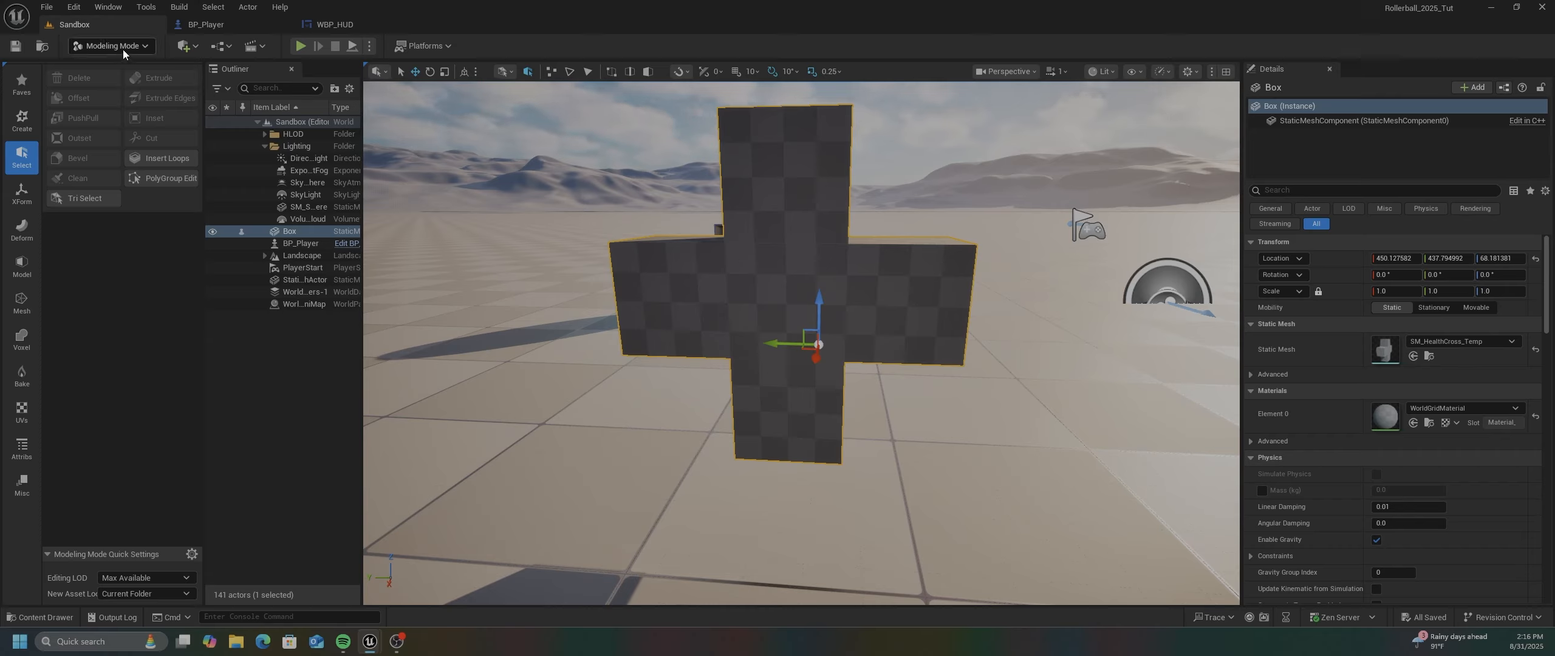
{"action": "left_click", "coordinate": [27, 205]}
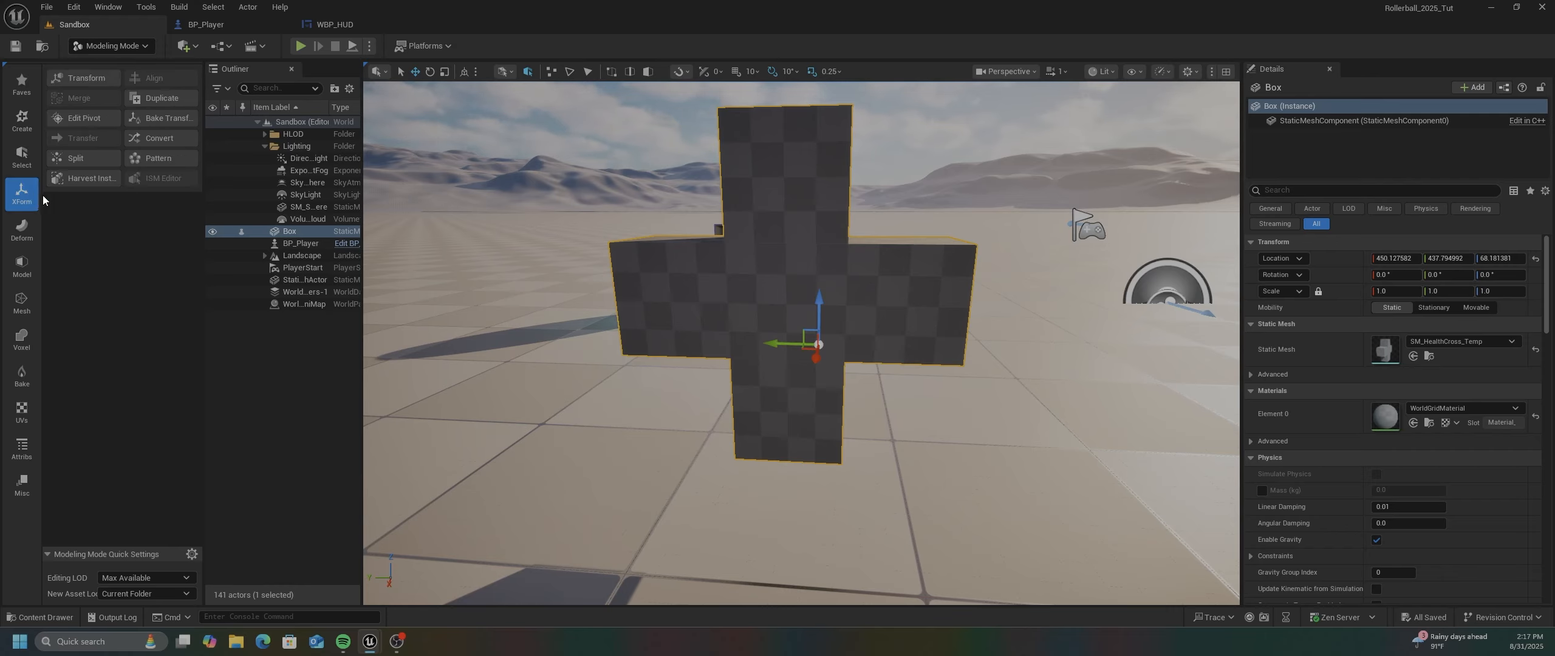
{"action": "left_click", "coordinate": [81, 119]}
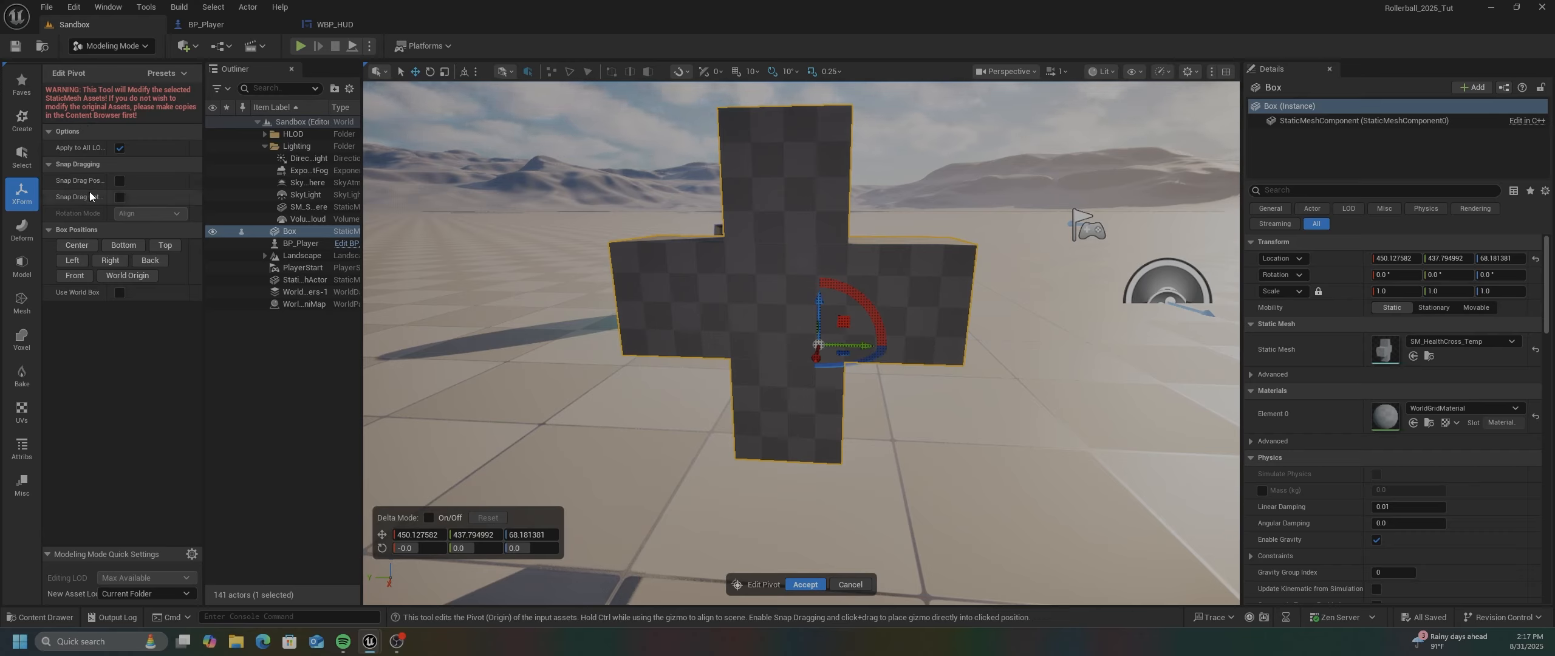
{"action": "left_click", "coordinate": [78, 245]}
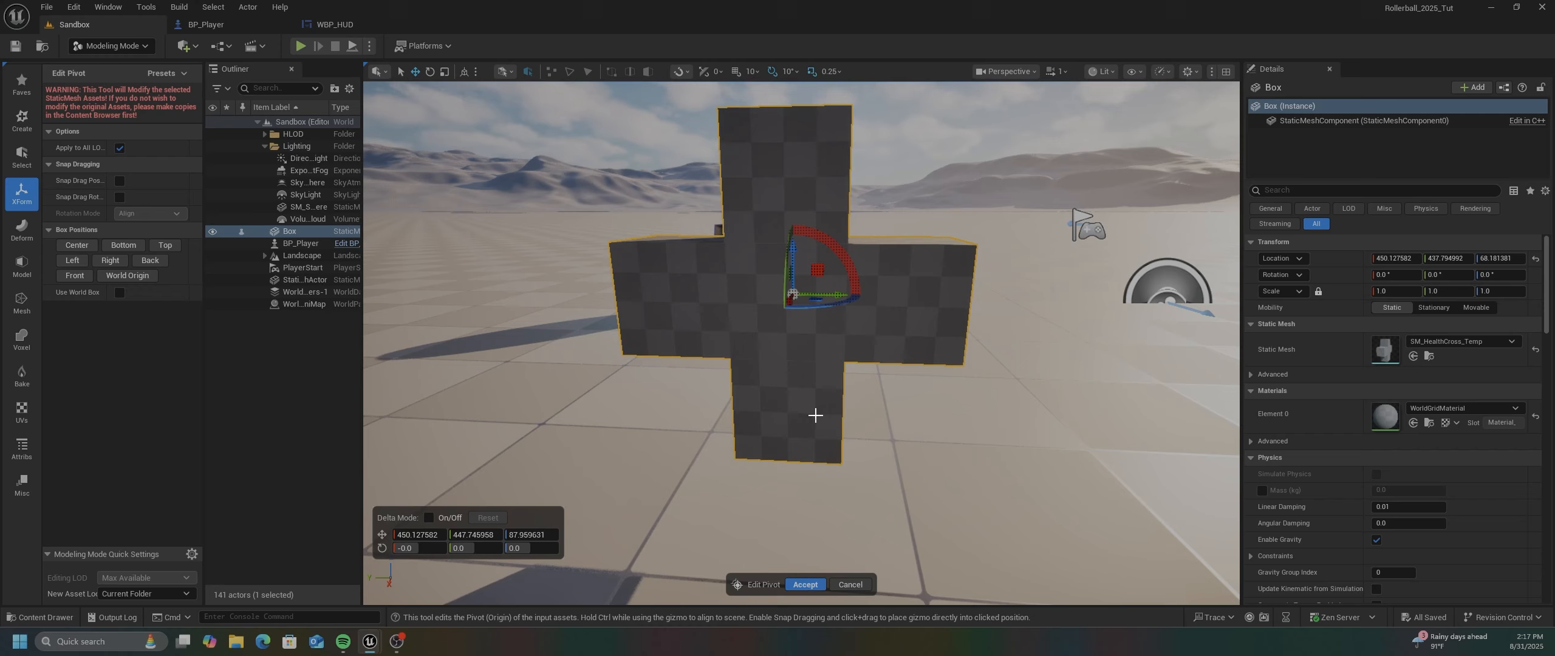
{"action": "left_click", "coordinate": [805, 584]}
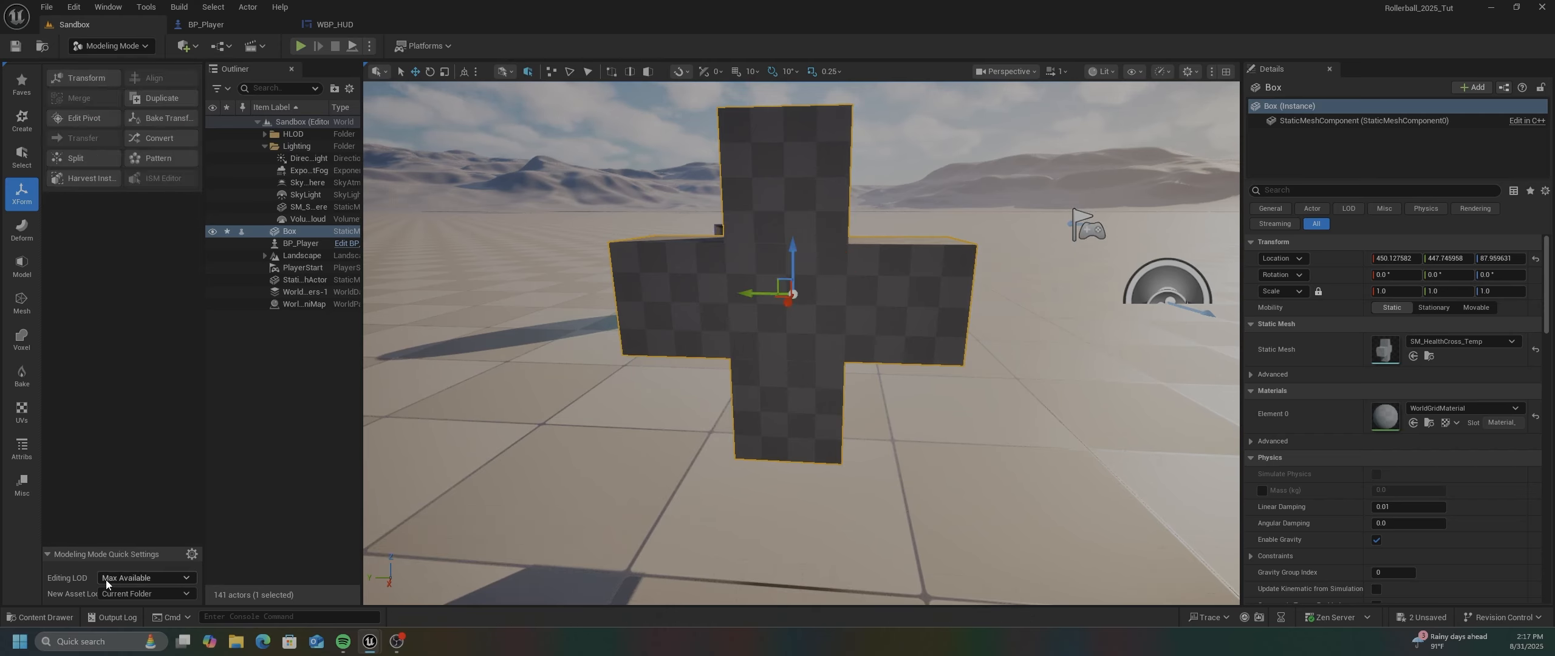
- Open the Mesh folder containing SM_HealthCross_Temp and save all modified assets and levels
{"action": "left_click", "coordinate": [40, 617]}
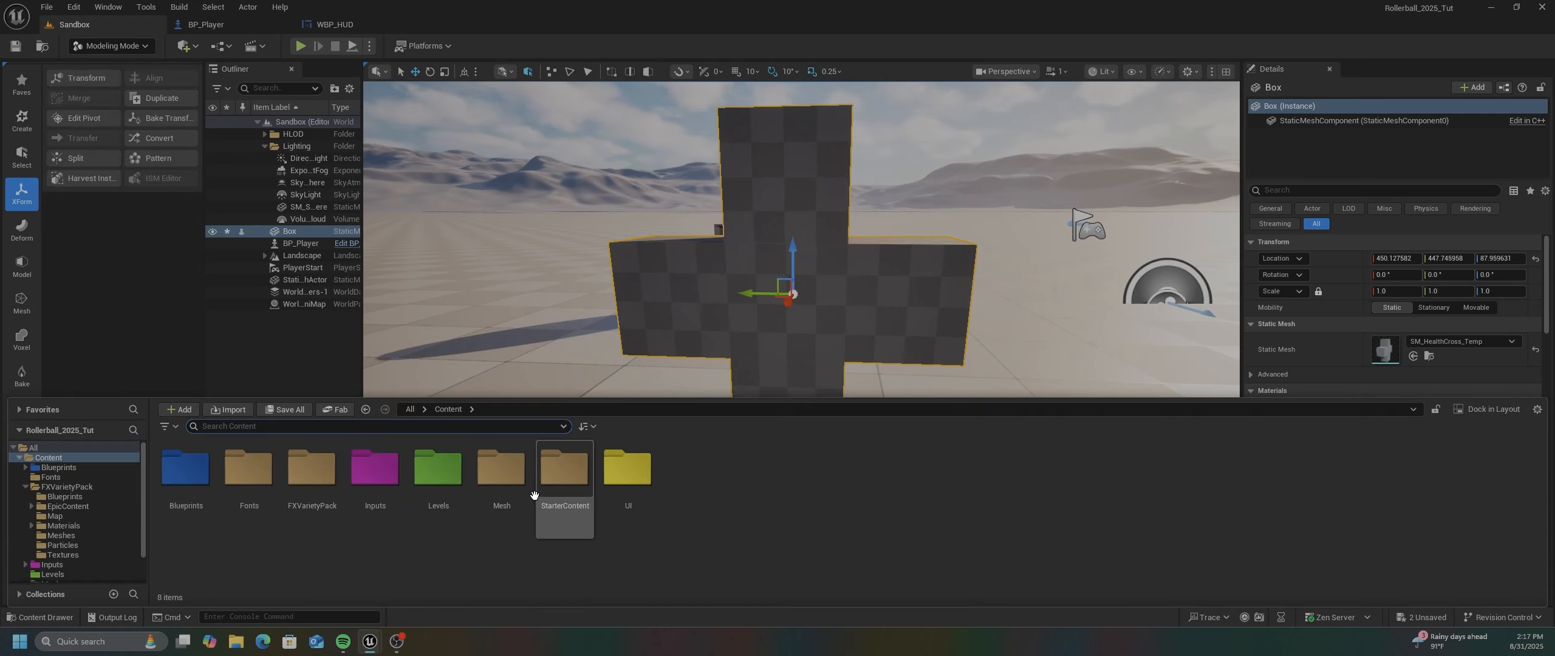
{"action": "double_click", "coordinate": [501, 471]}
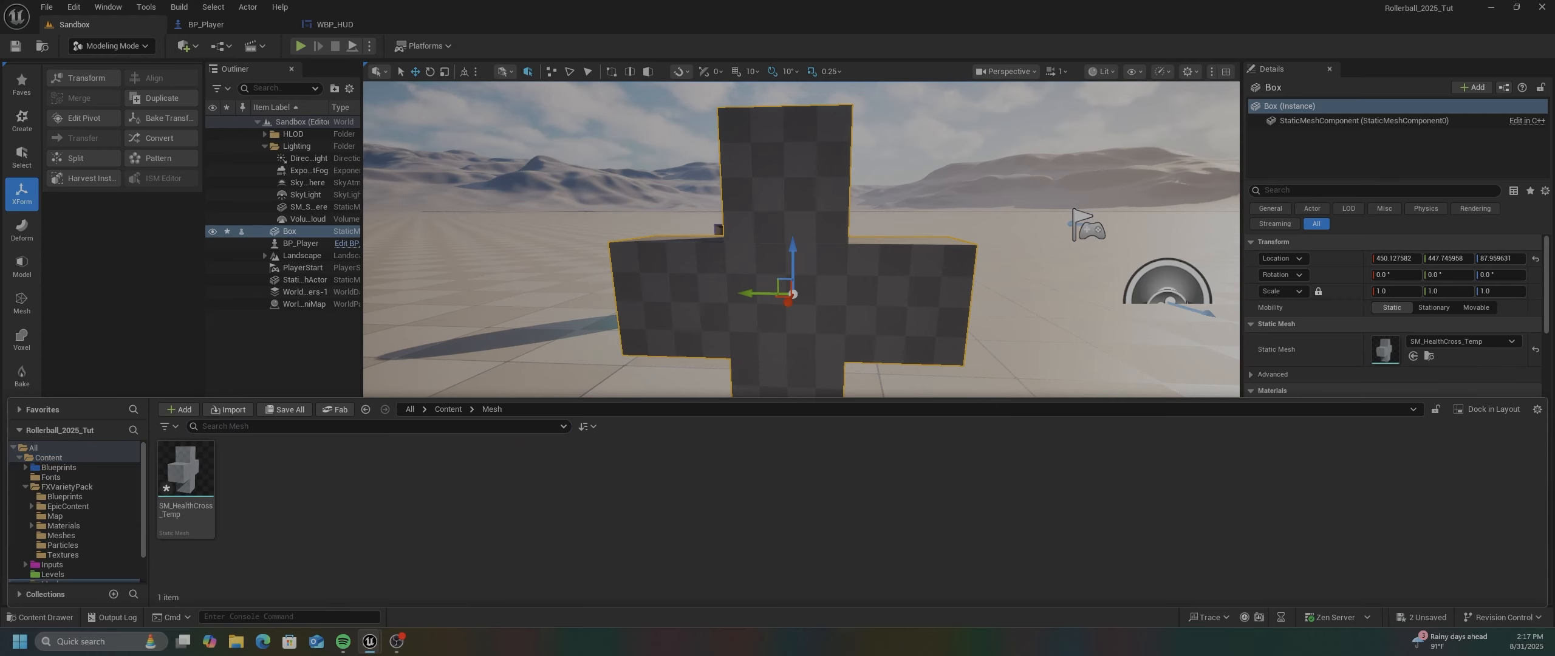
{"action": "left_click", "coordinate": [46, 7]}
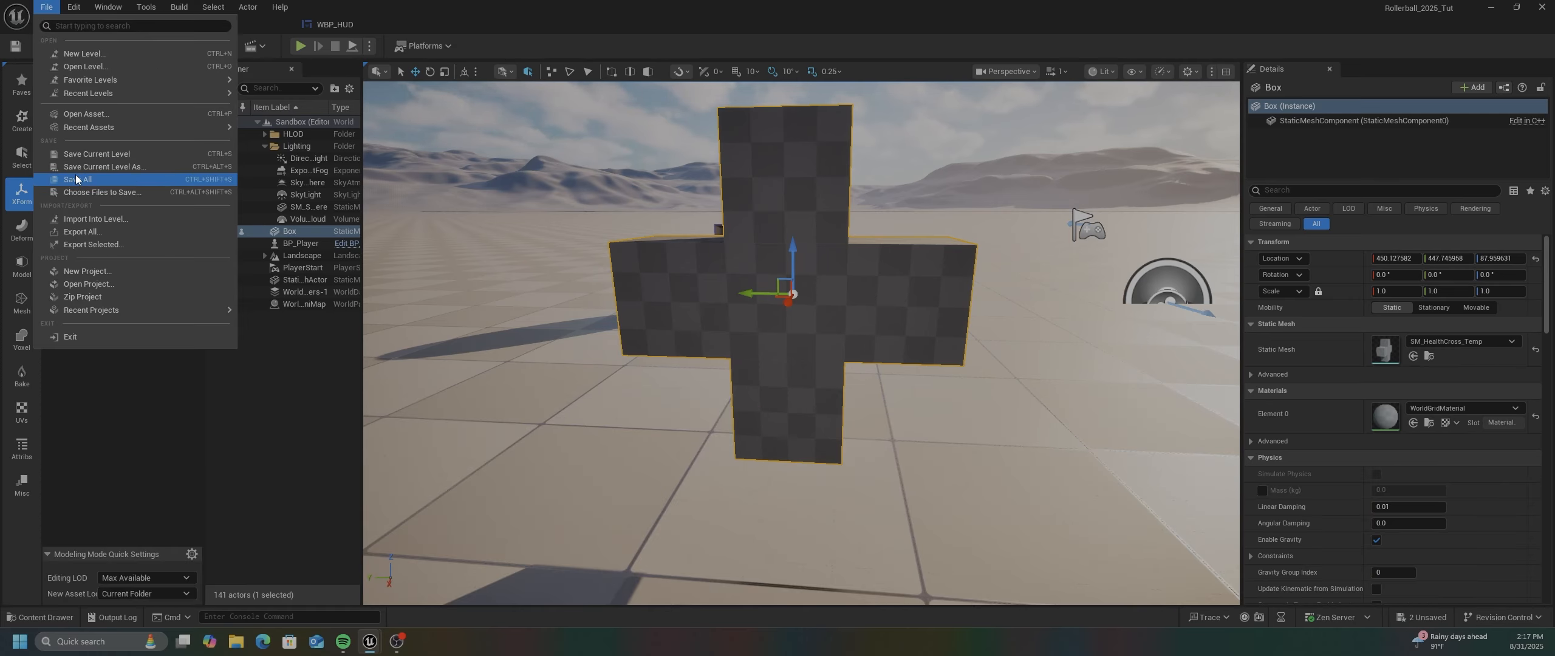
{"action": "left_click", "coordinate": [76, 179]}
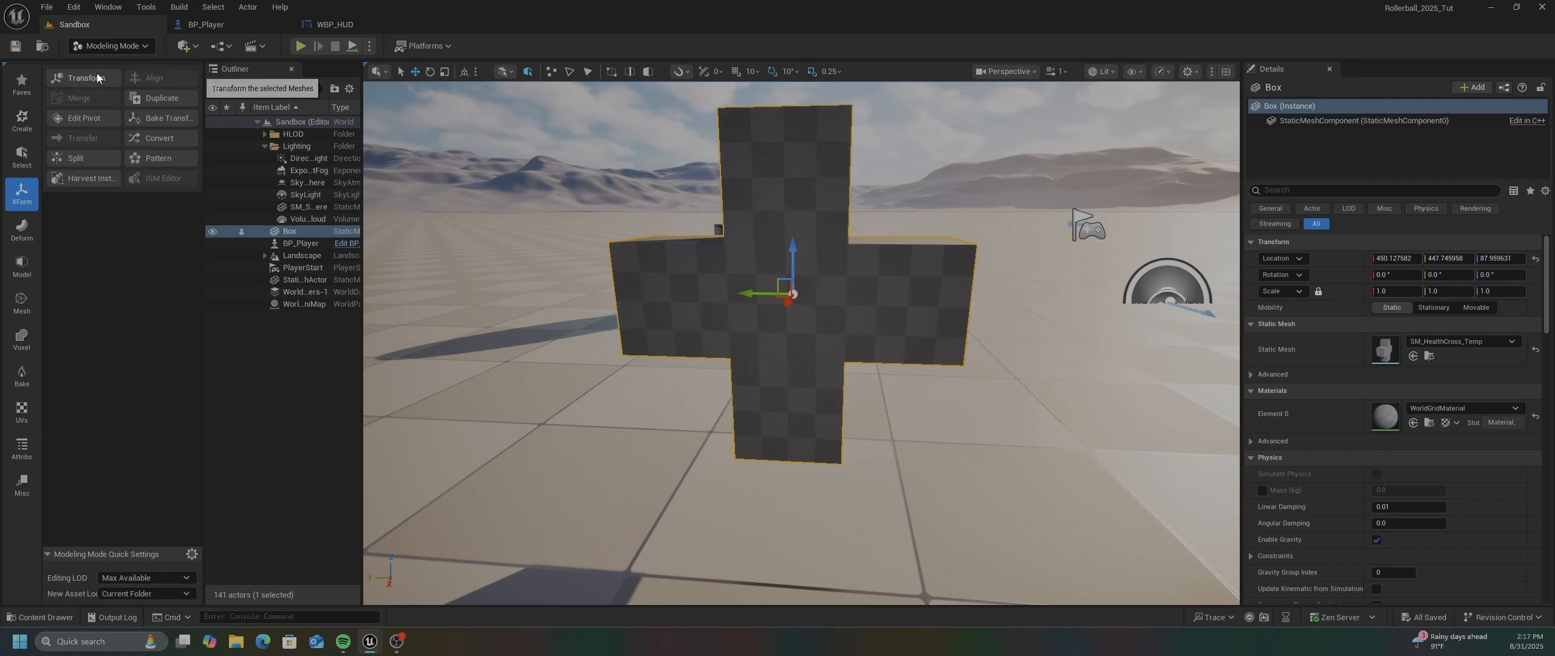
- Switch the level editor from Modeling Mode to Selection Mode
{"action": "left_click", "coordinate": [131, 45]}
{"action": "left_click", "coordinate": [109, 61]}
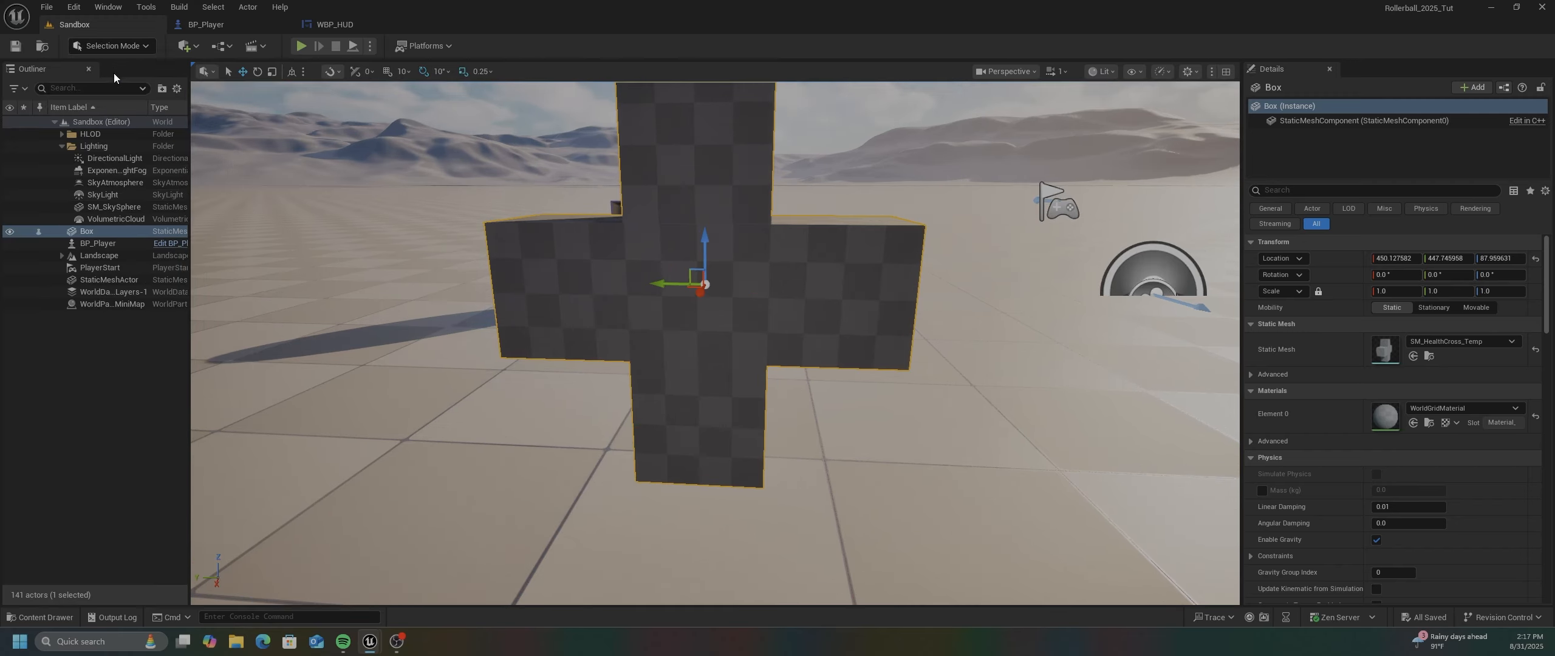
{"action": "right_click_drag", "start_coordinate": [603, 268], "coordinate": [613, 217]}
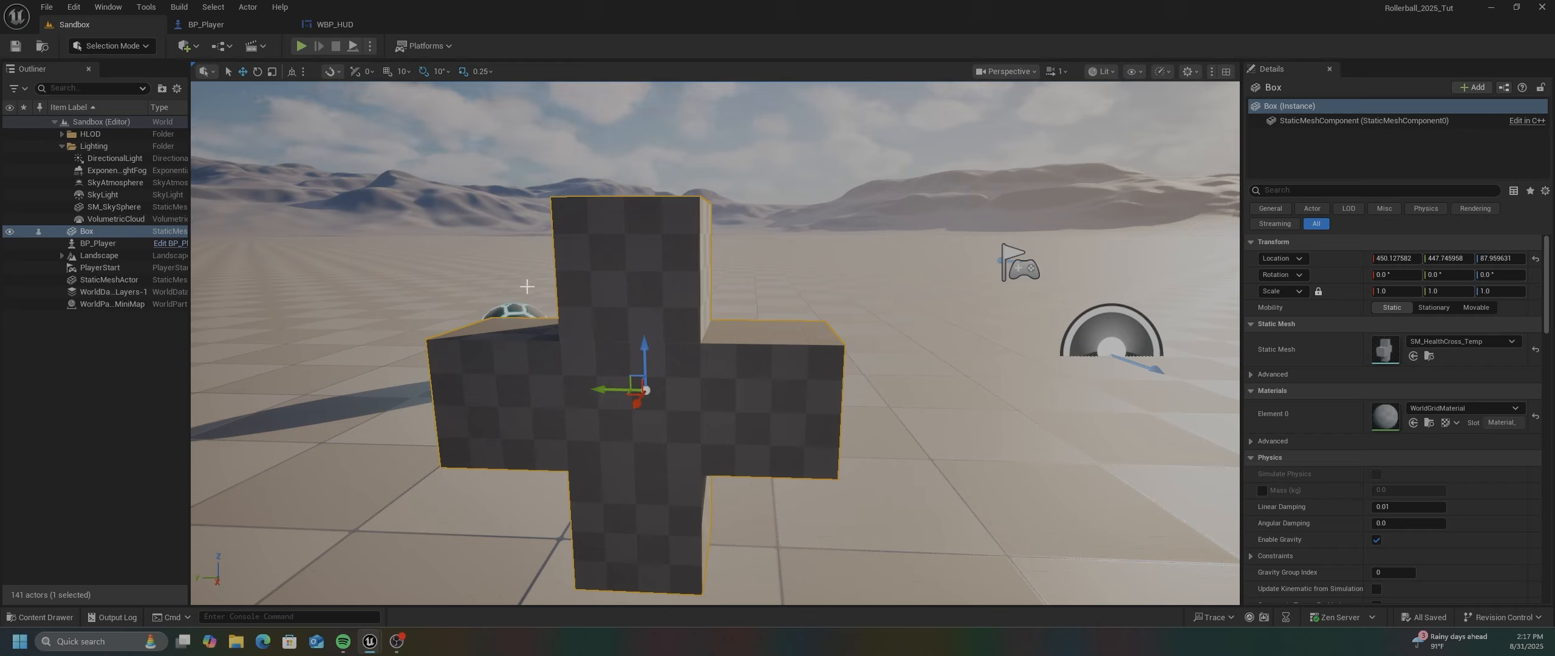
- Create a new folder named Materials in the project's Content folder
{"action": "left_click", "coordinate": [39, 617]}
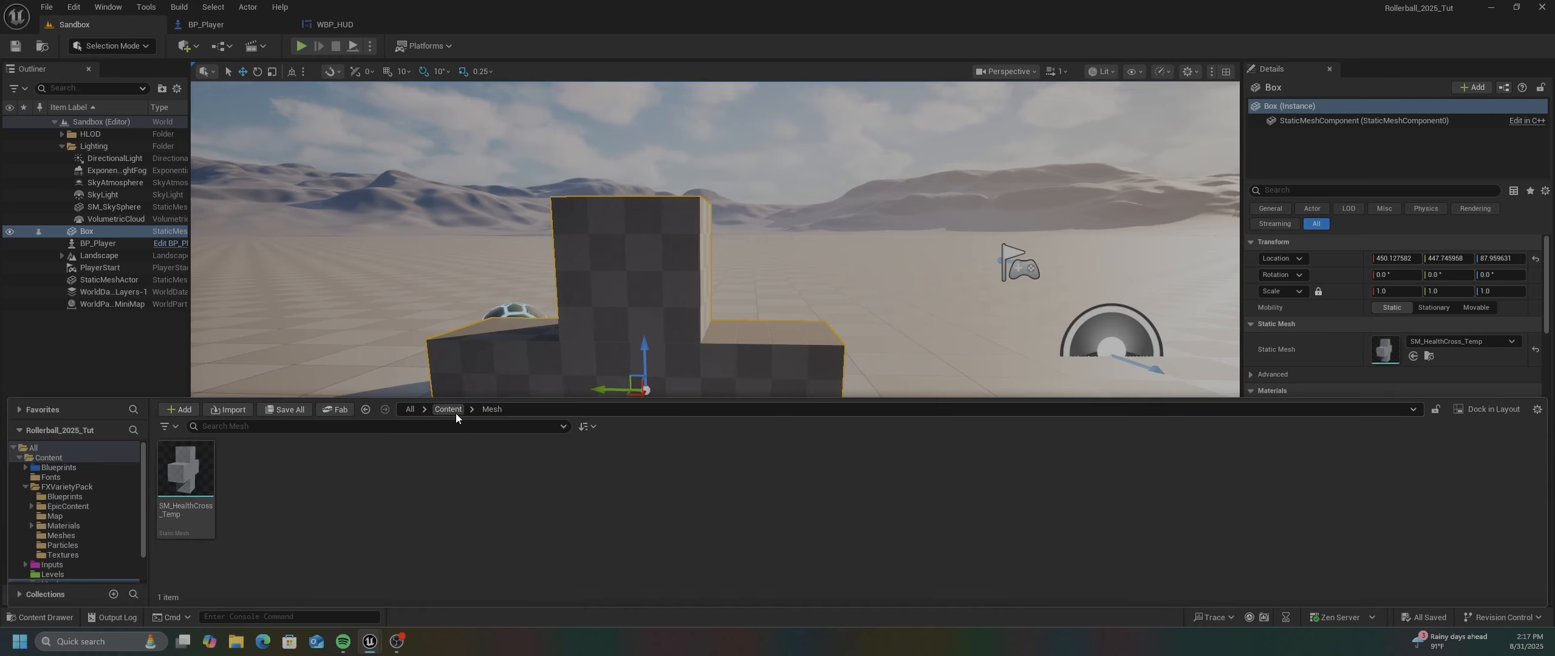
{"action": "left_click", "coordinate": [451, 411]}
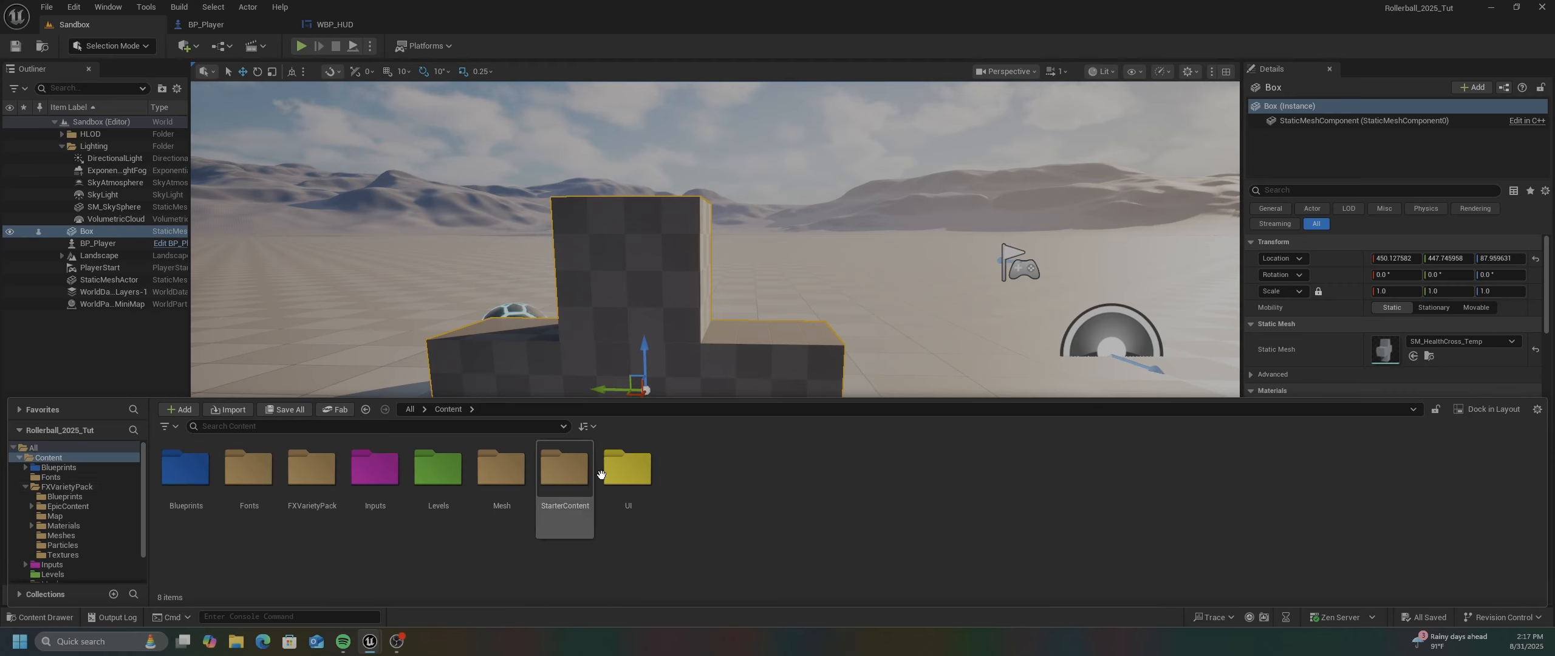
{"action": "right_click", "coordinate": [711, 475]}
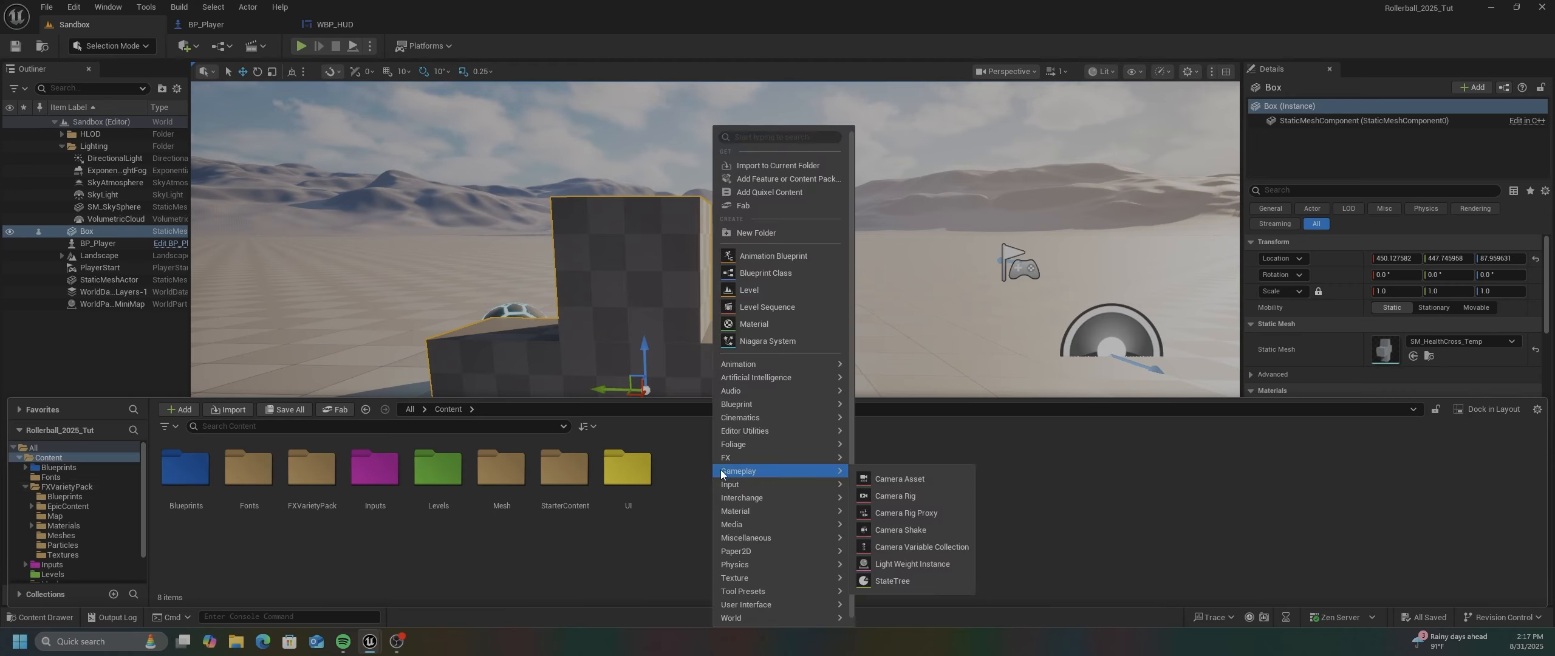
{"action": "left_click", "coordinate": [741, 233]}
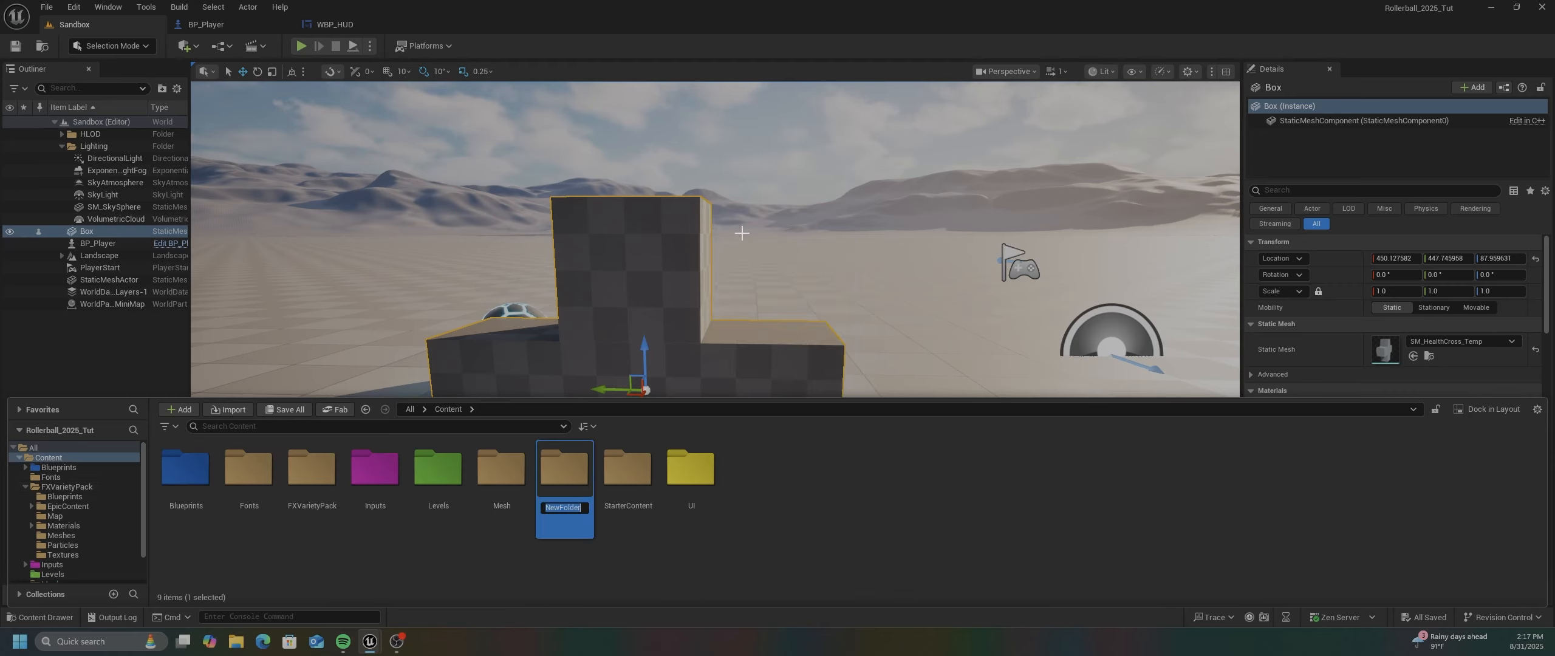
{"action": "type", "text": "Materials"}
{"action": "key", "text": "Return"}
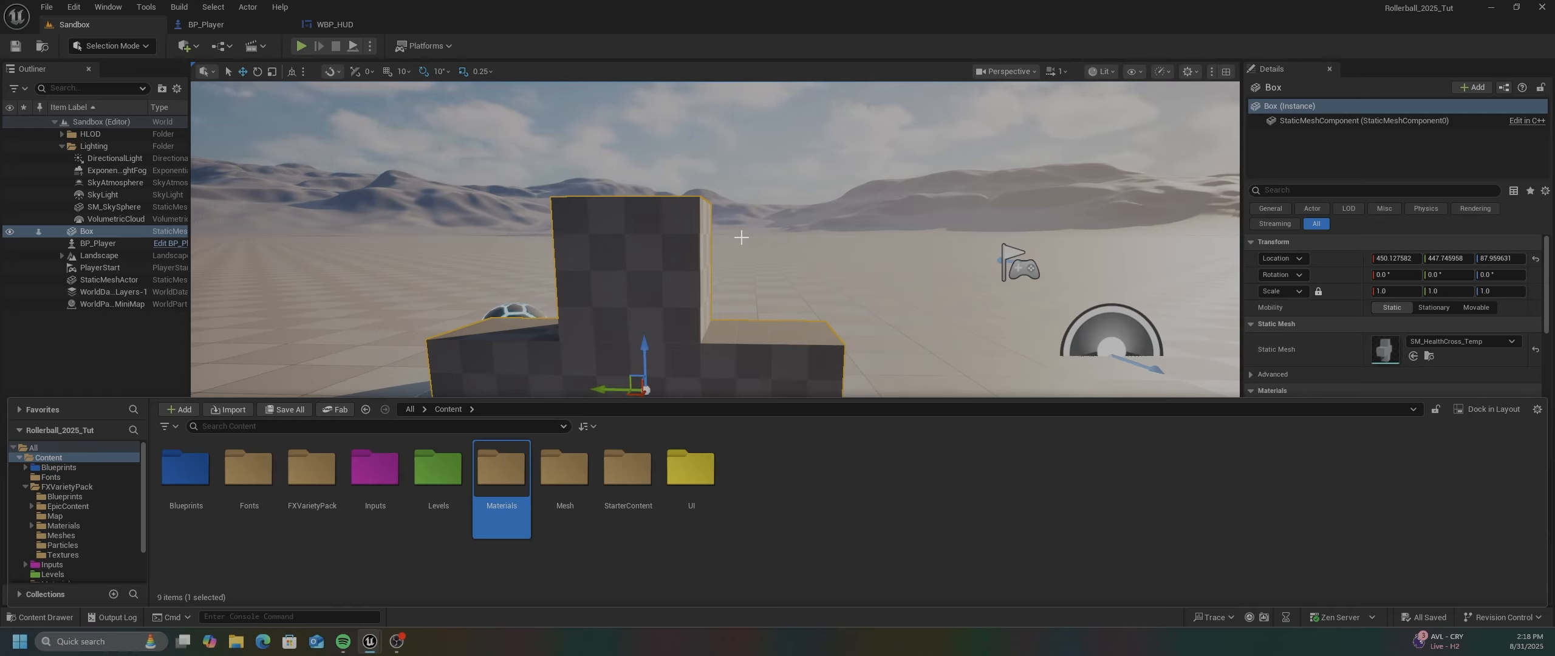
- Create a new material named M_Glass inside the Materials folder
{"action": "right_click_drag", "start_coordinate": [557, 261], "coordinate": [593, 264]}
{"action": "key", "text": "a"}
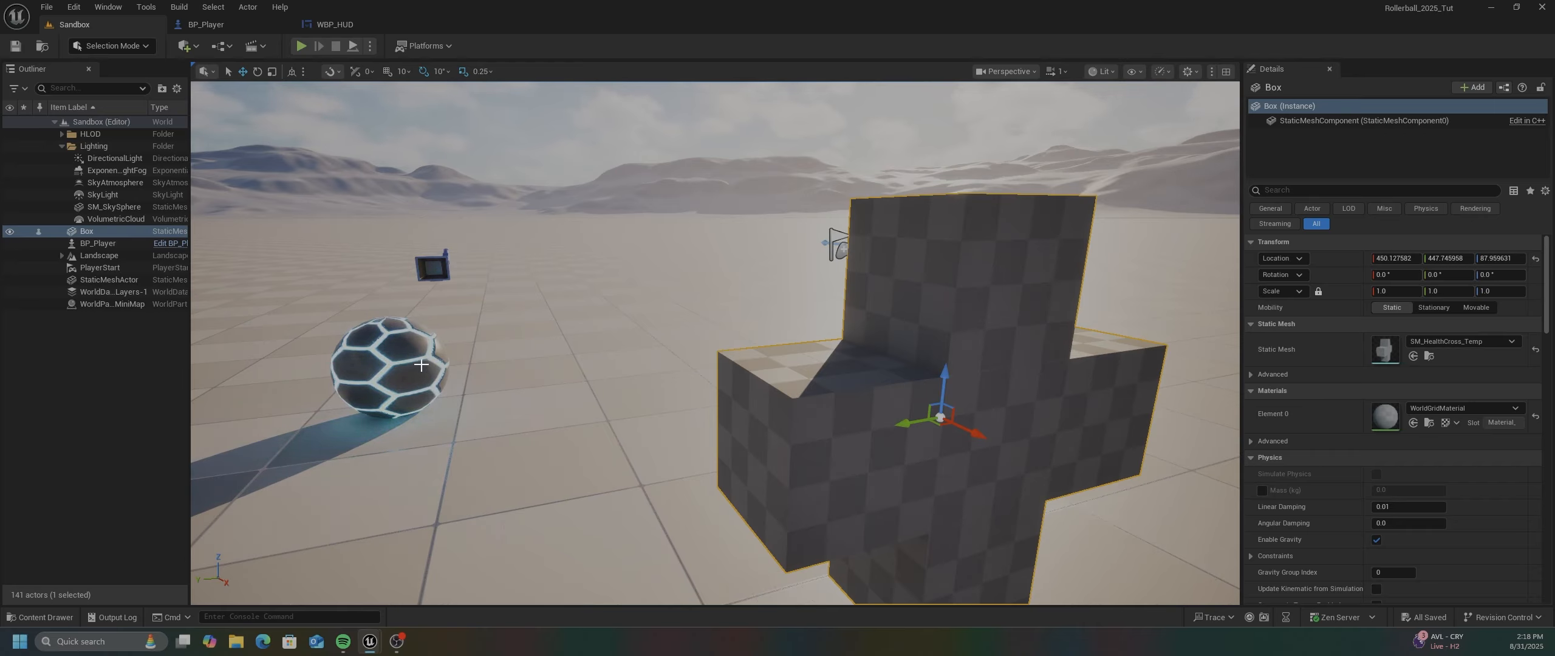
{"action": "right_click_drag", "start_coordinate": [479, 372], "coordinate": [617, 312]}
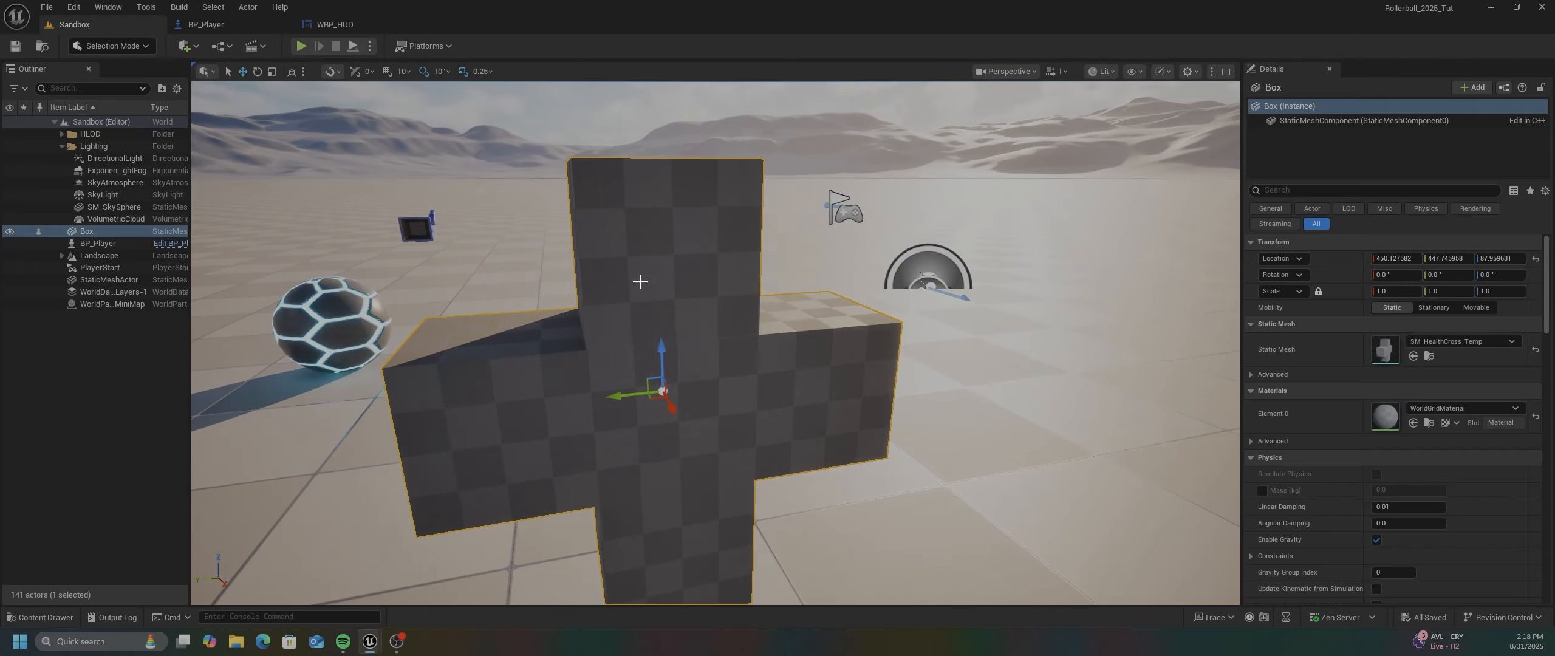
{"action": "left_click", "coordinate": [44, 617]}
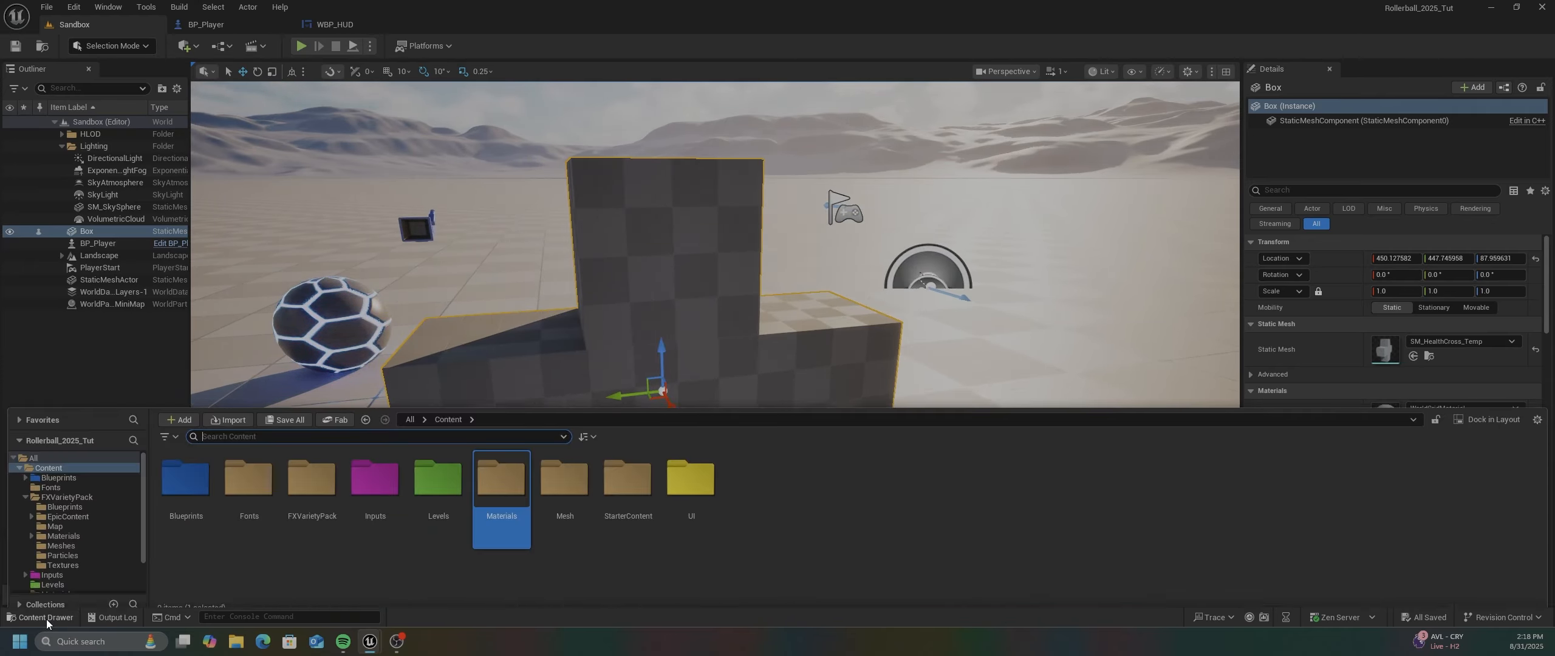
{"action": "double_click", "coordinate": [503, 475]}
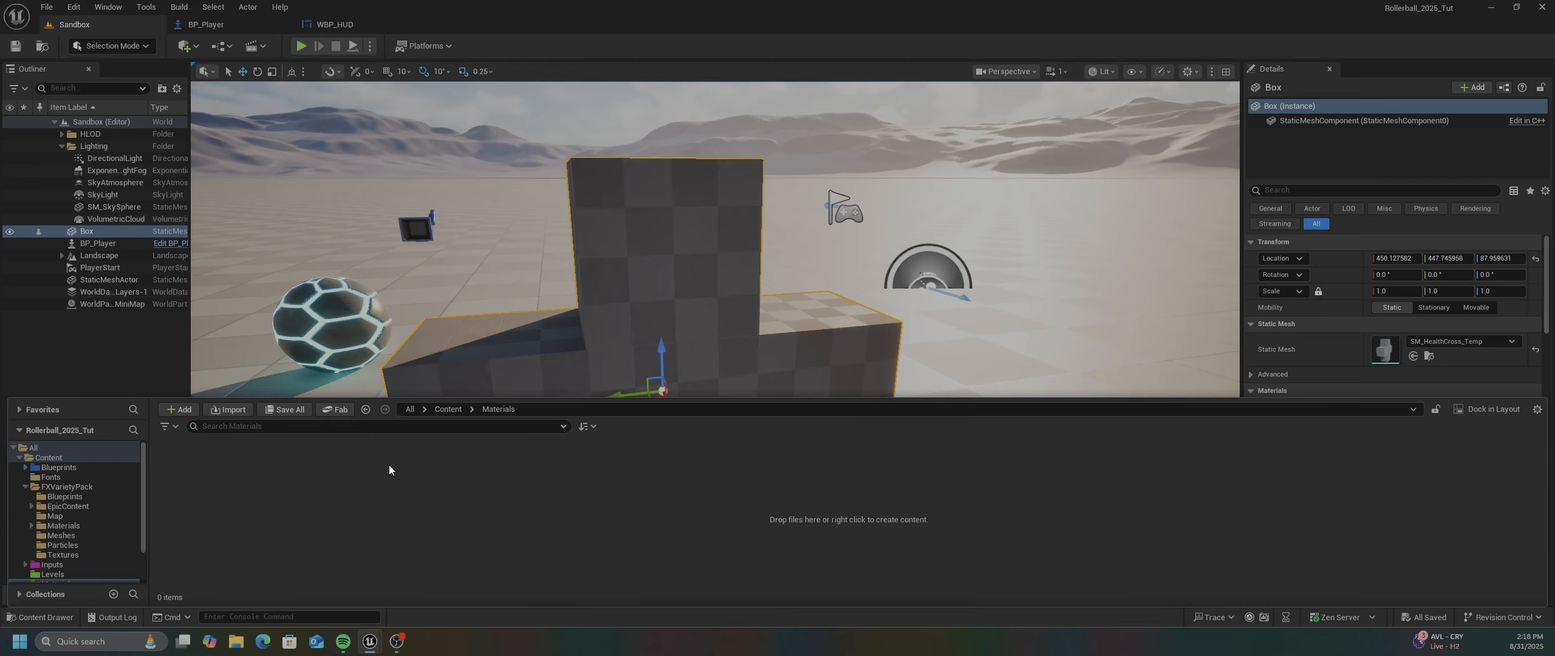
{"action": "right_click", "coordinate": [417, 488]}
{"action": "mouse_move", "coordinate": [418, 489]}
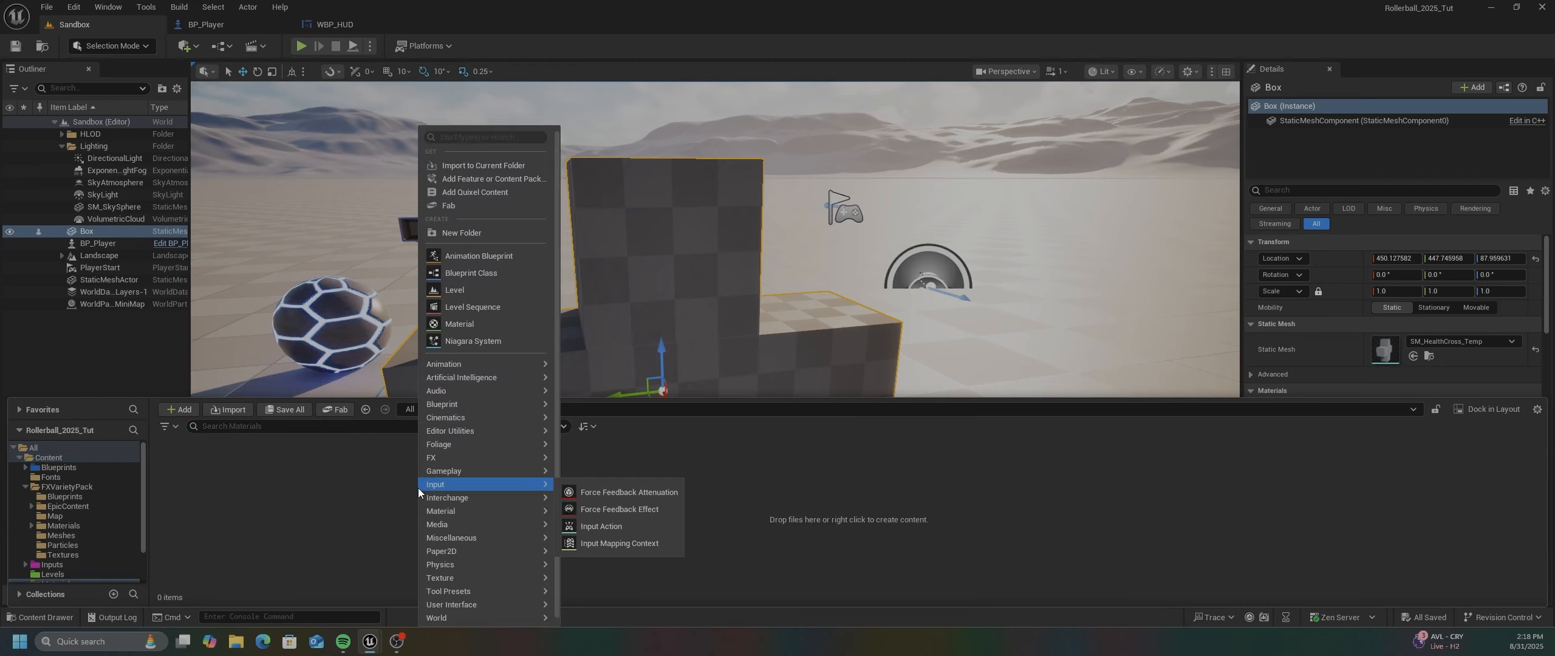
{"action": "left_click", "coordinate": [455, 325]}
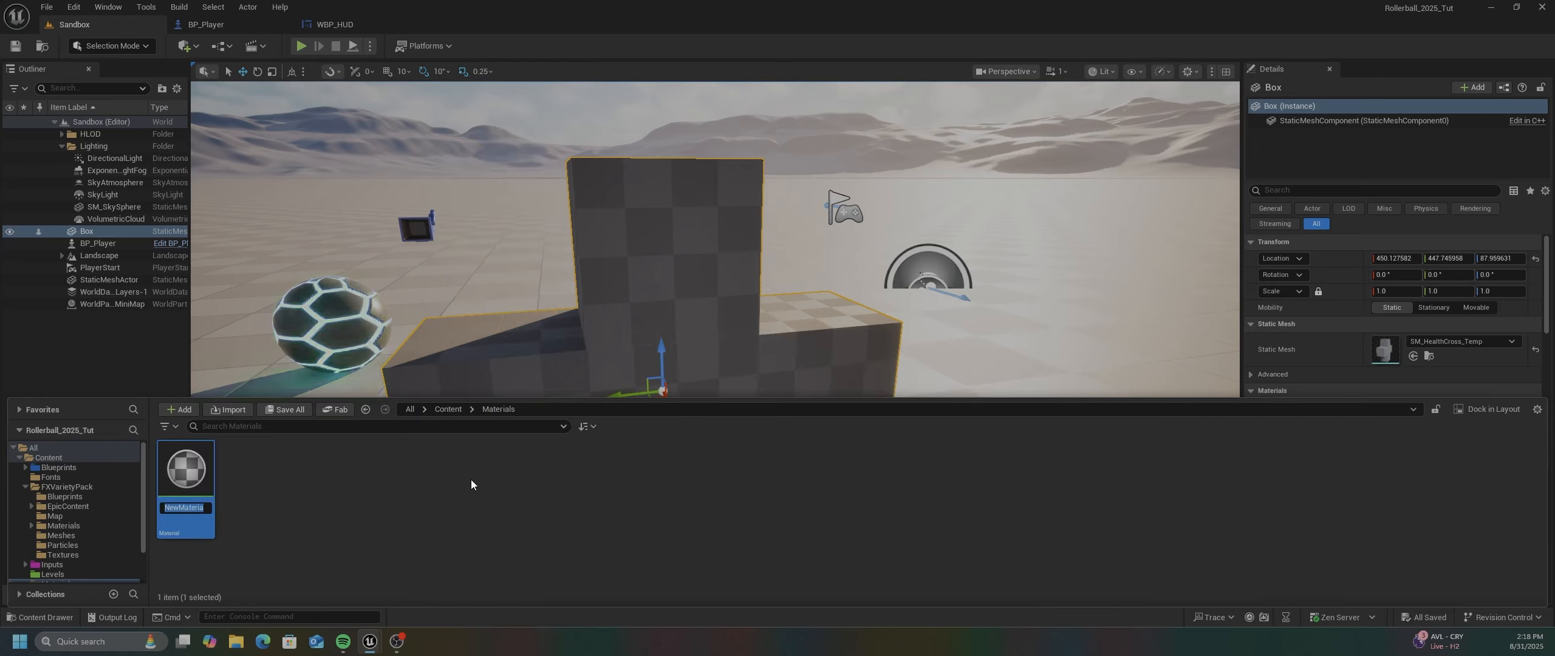
{"action": "type", "text": "M_"}
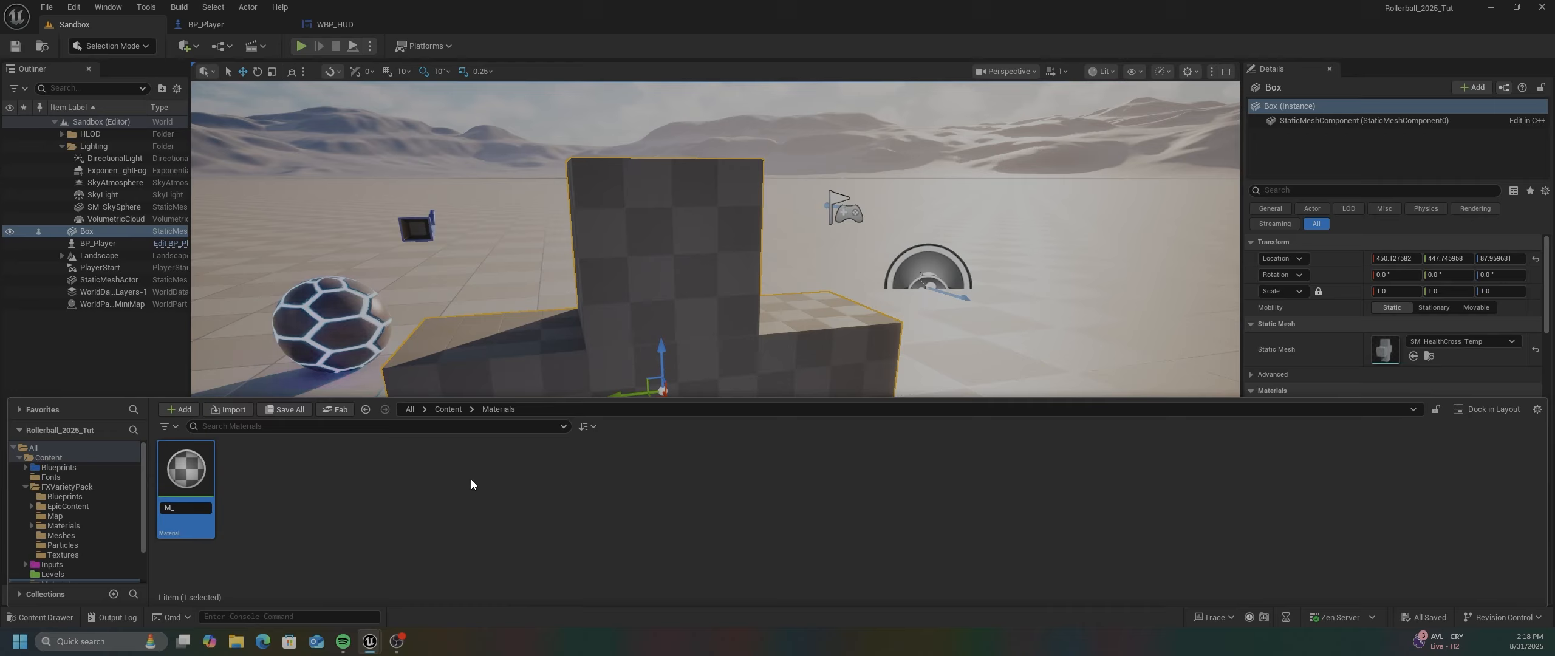
{"action": "type", "text": "Gla"}
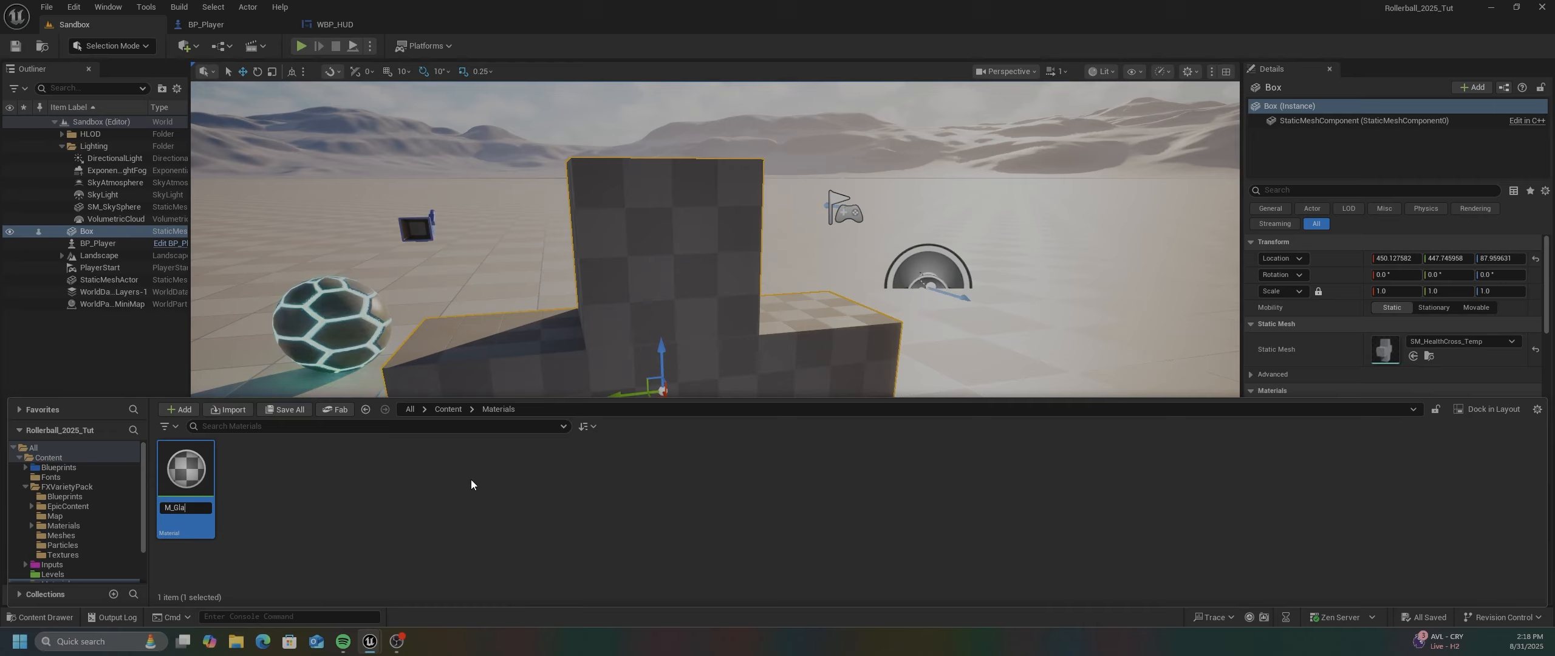
{"action": "type", "text": "ss"}
{"action": "key", "text": "Return"}
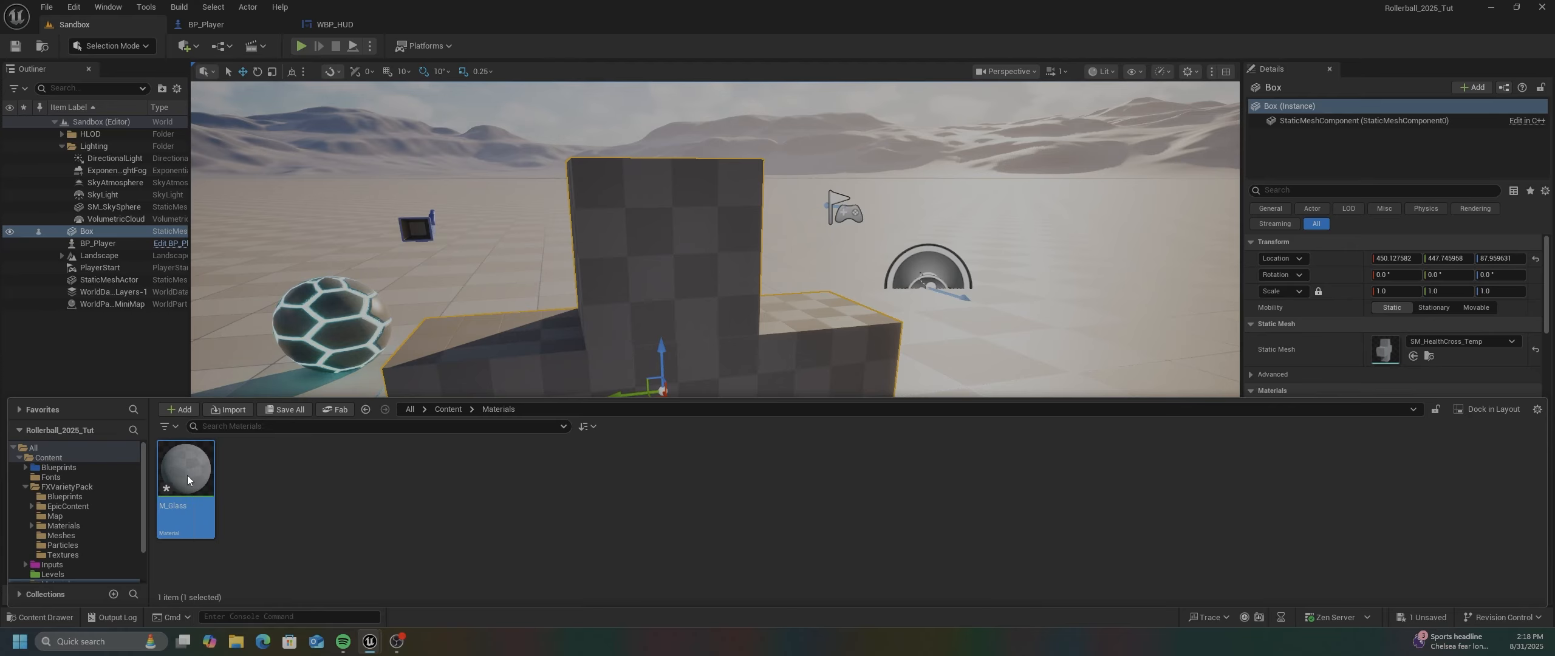
- Open the M_Glass material, dock its editor with the main editor tabs, and reposition the material's main node in the graph
{"action": "double_click", "coordinate": [186, 474]}
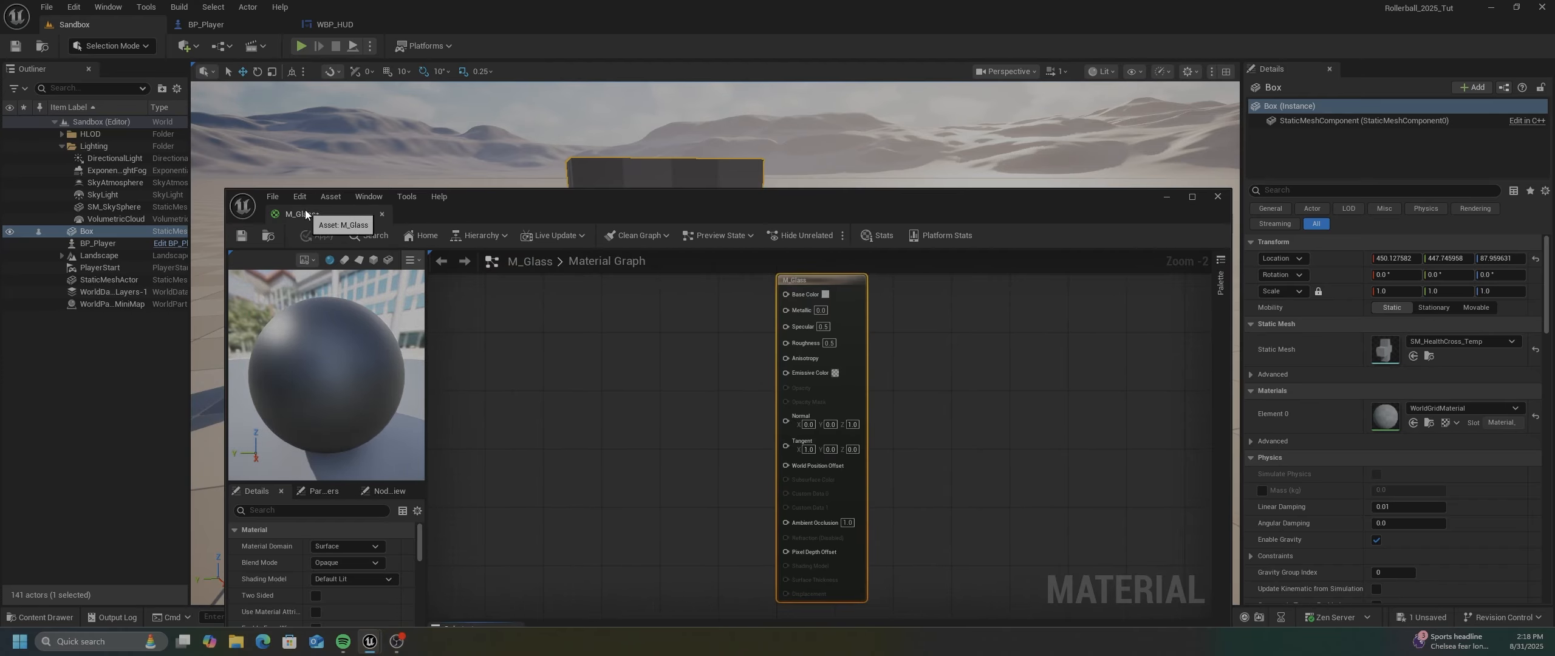
{"action": "left_click_drag", "start_coordinate": [302, 212], "coordinate": [462, 26]}
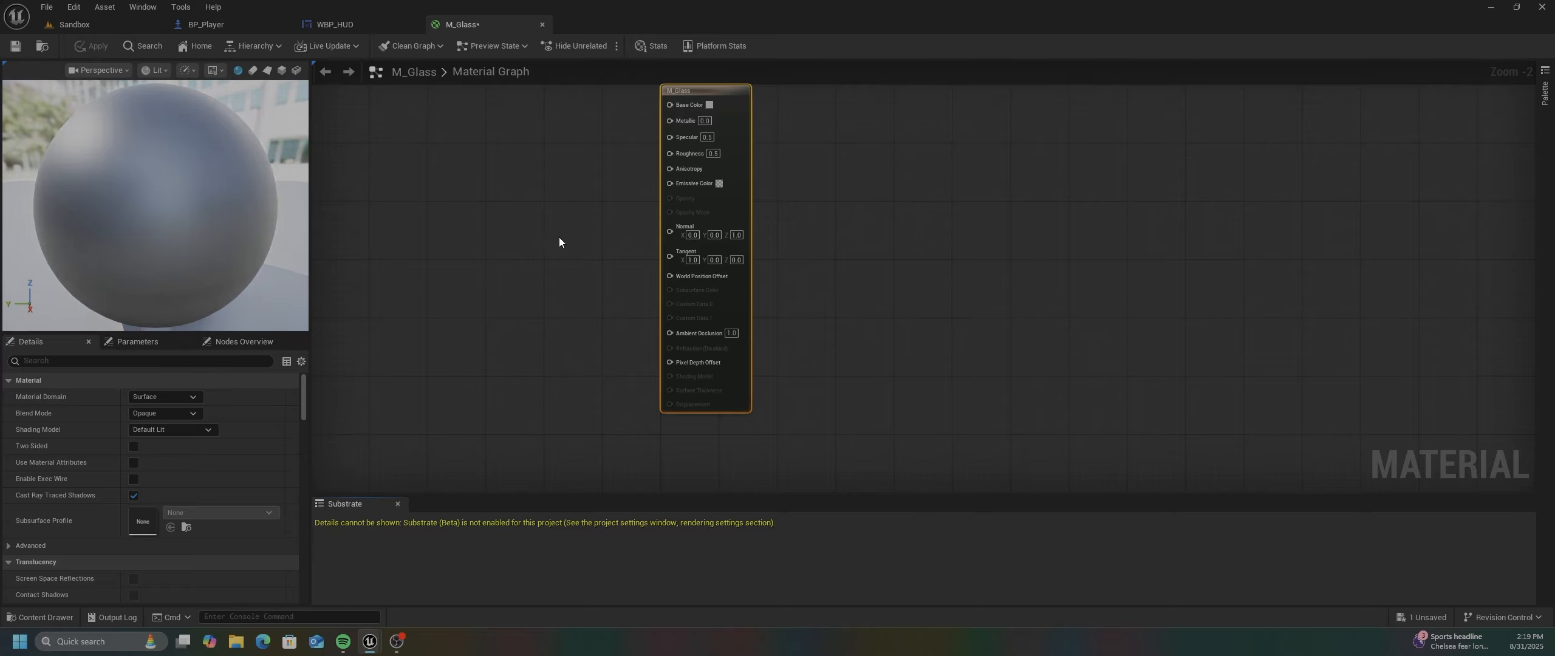
{"action": "right_click_drag", "start_coordinate": [559, 242], "coordinate": [646, 285]}
{"action": "left_click_drag", "start_coordinate": [811, 142], "coordinate": [847, 136]}
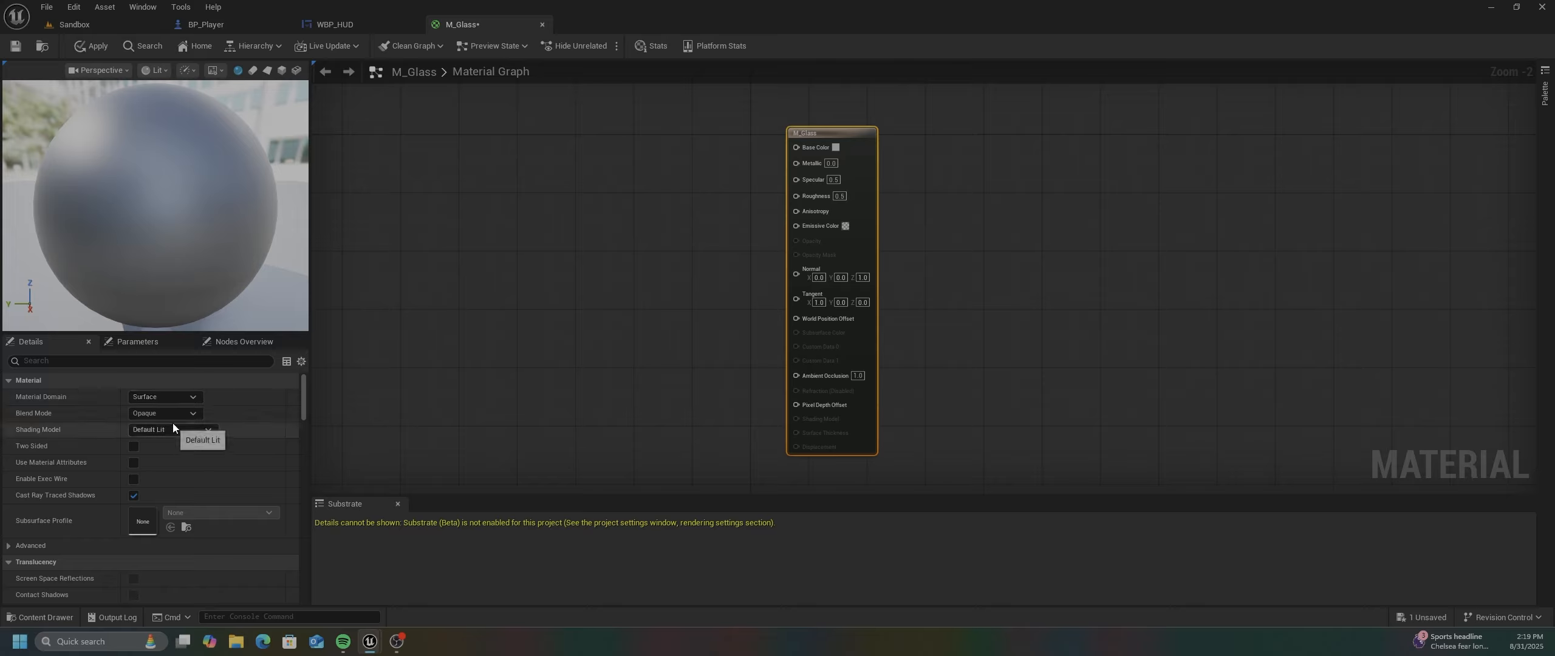
- Set M_Glass's blend mode to Translucent and its translucency lighting mode to Surface TranslucencyVolume
{"action": "left_click", "coordinate": [187, 413]}
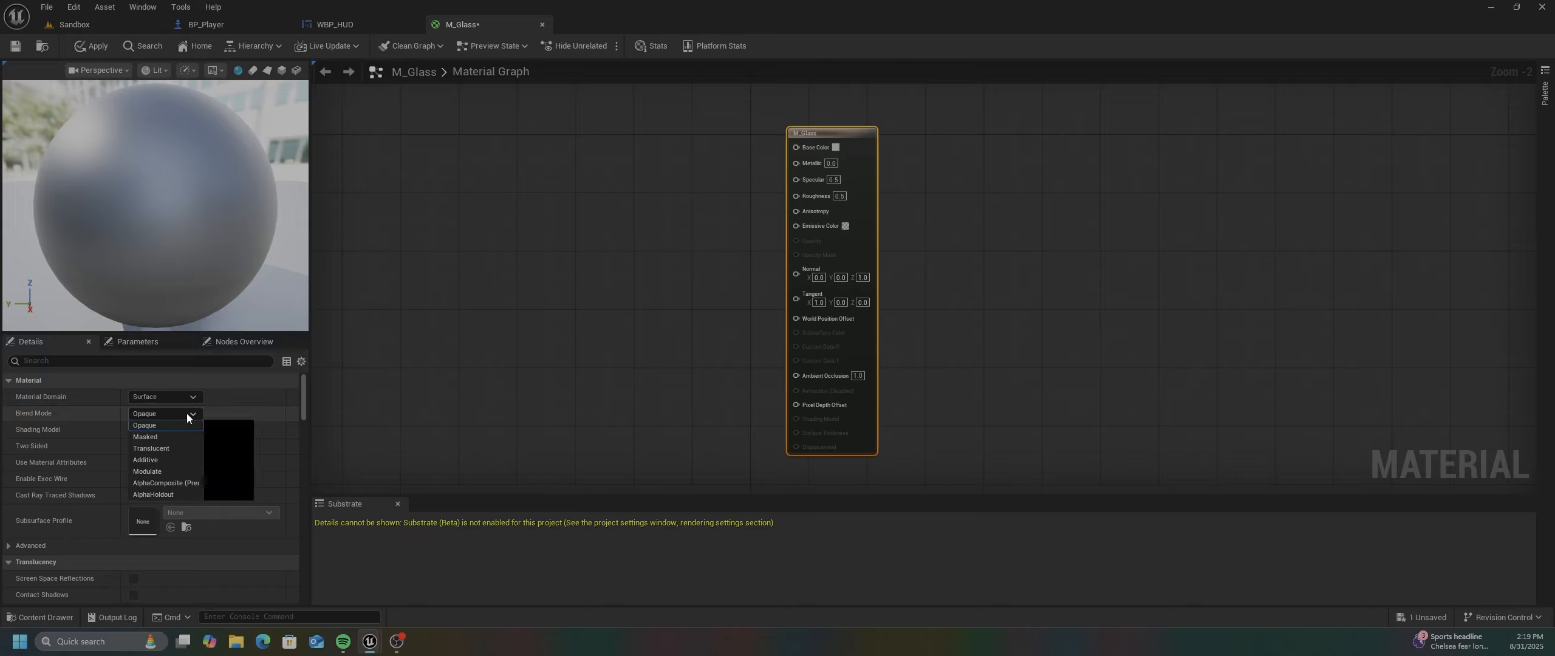
{"action": "left_click", "coordinate": [155, 447]}
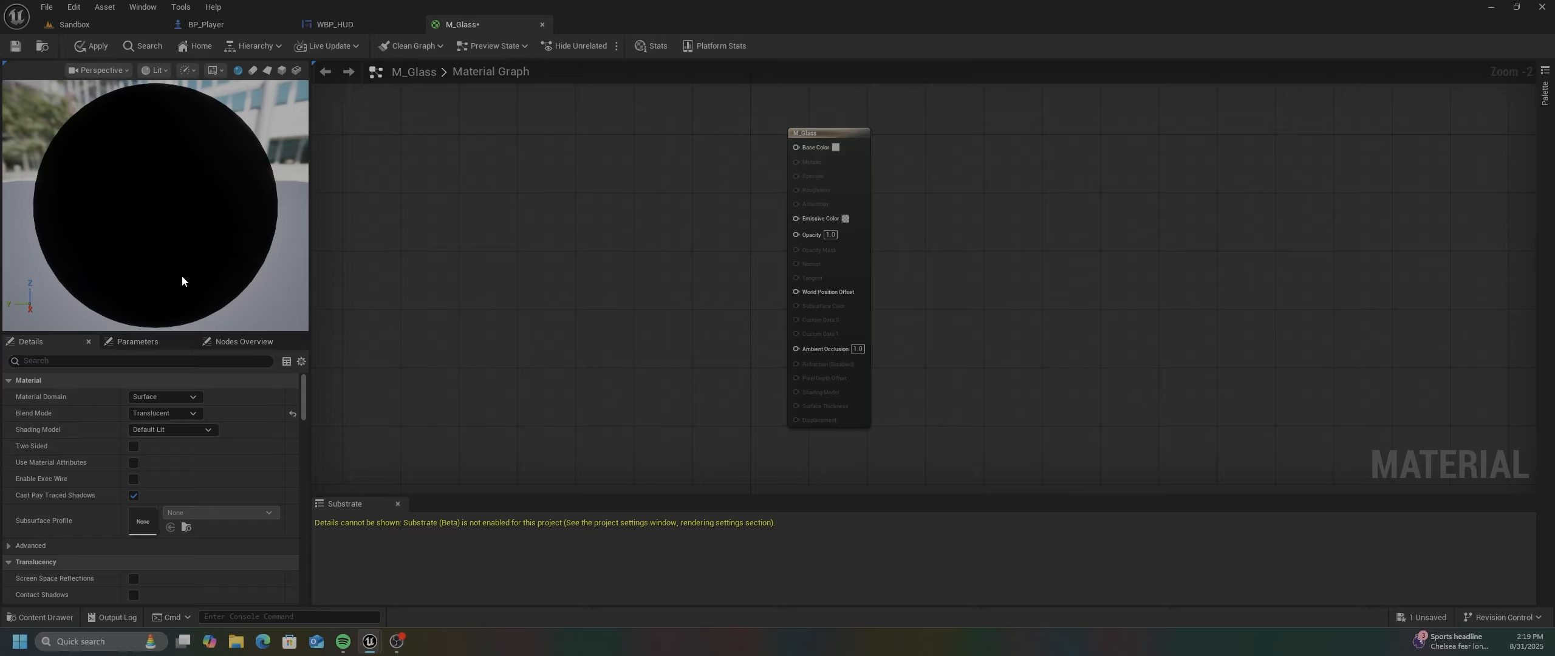
{"action": "scroll", "coordinate": [206, 442], "scroll_direction": "down", "scroll_amount": 3}
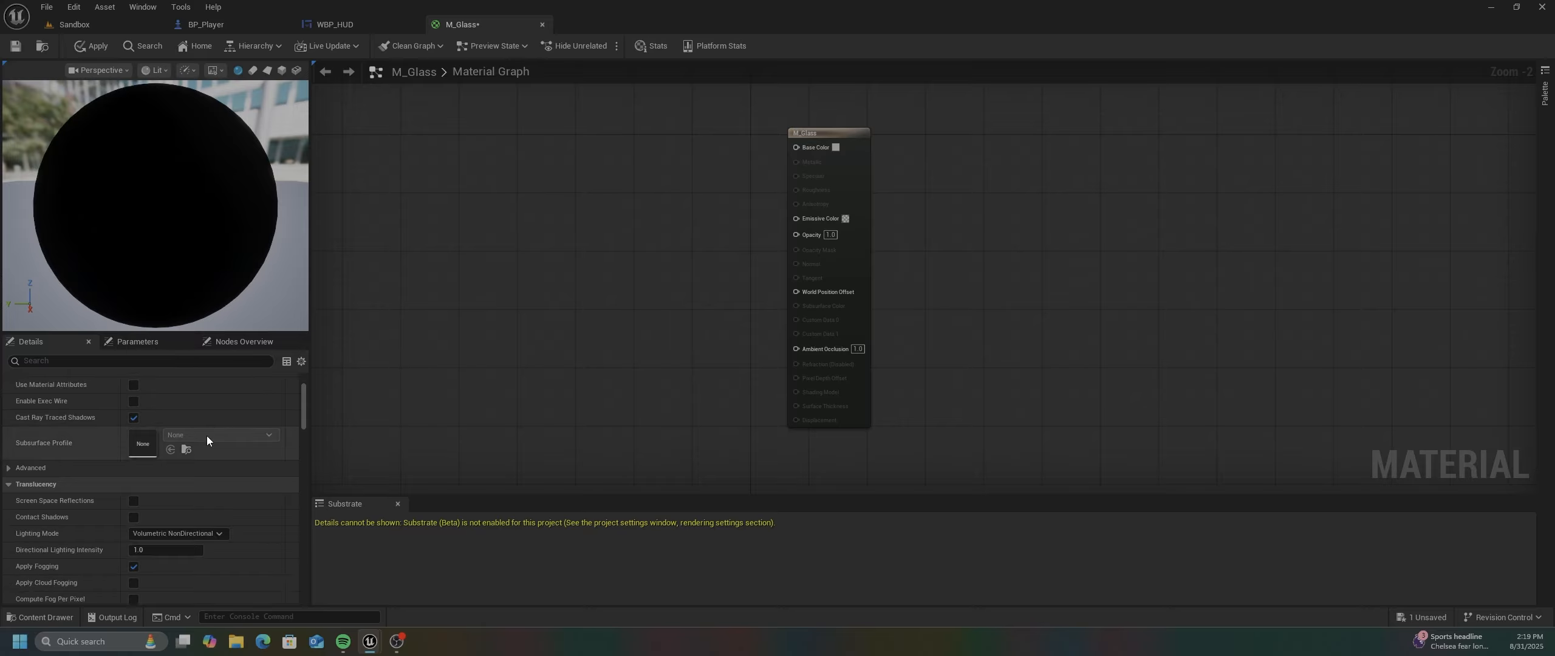
{"action": "scroll", "coordinate": [207, 435], "scroll_direction": "down", "scroll_amount": 2}
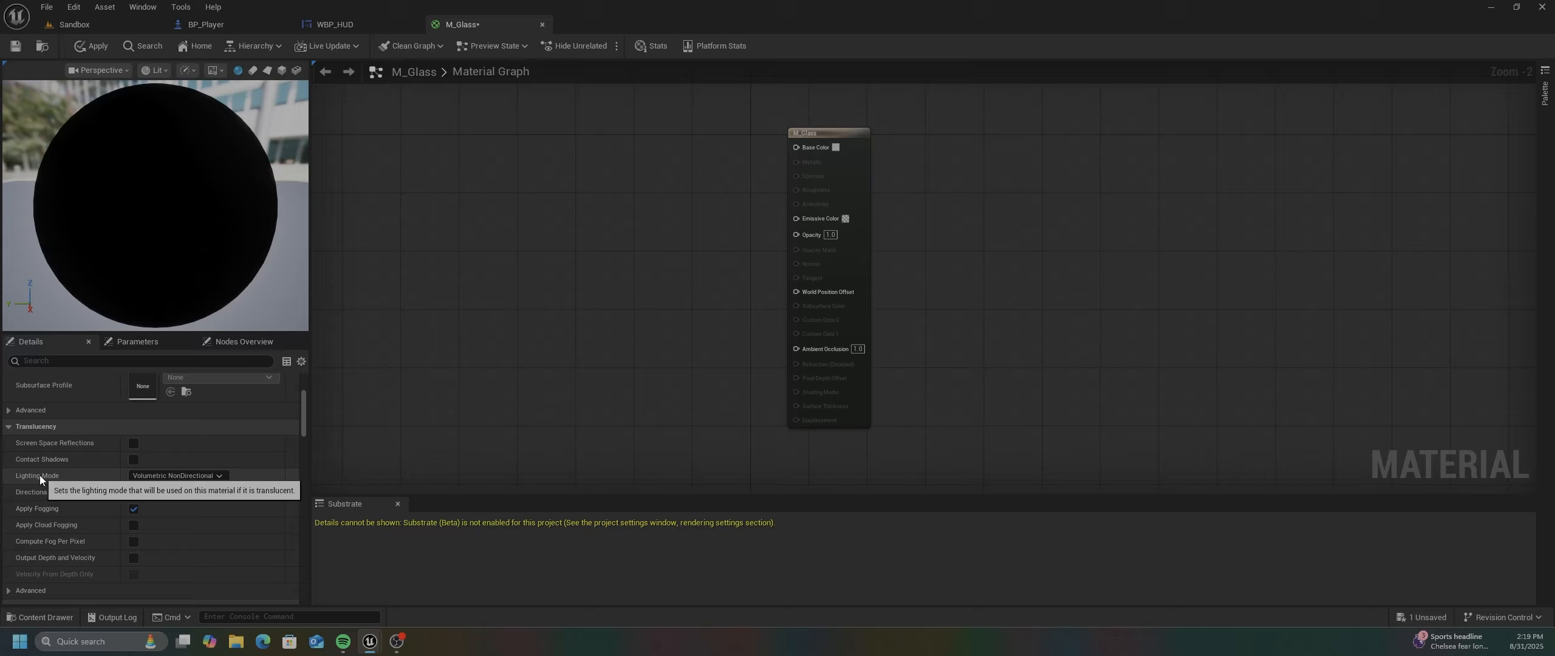
{"action": "left_click", "coordinate": [218, 476]}
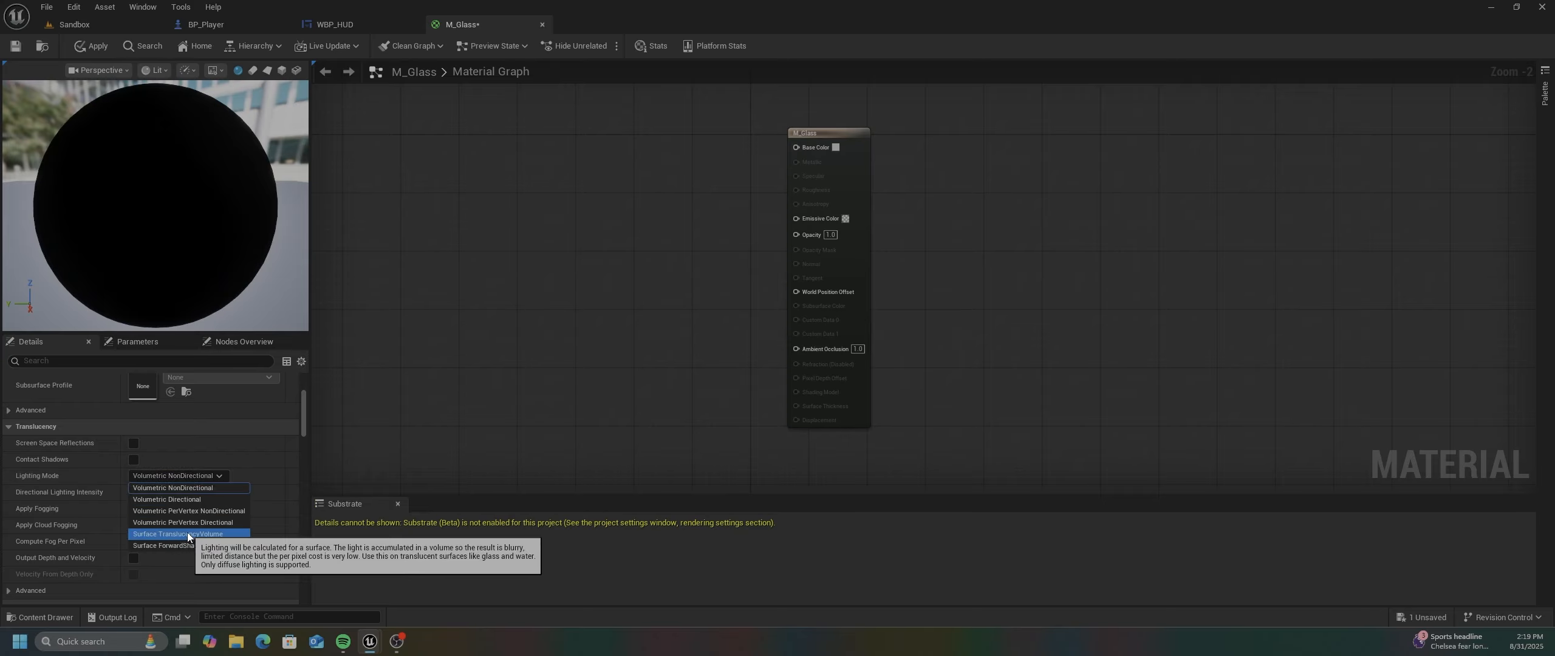
{"action": "key", "text": "Escape"}
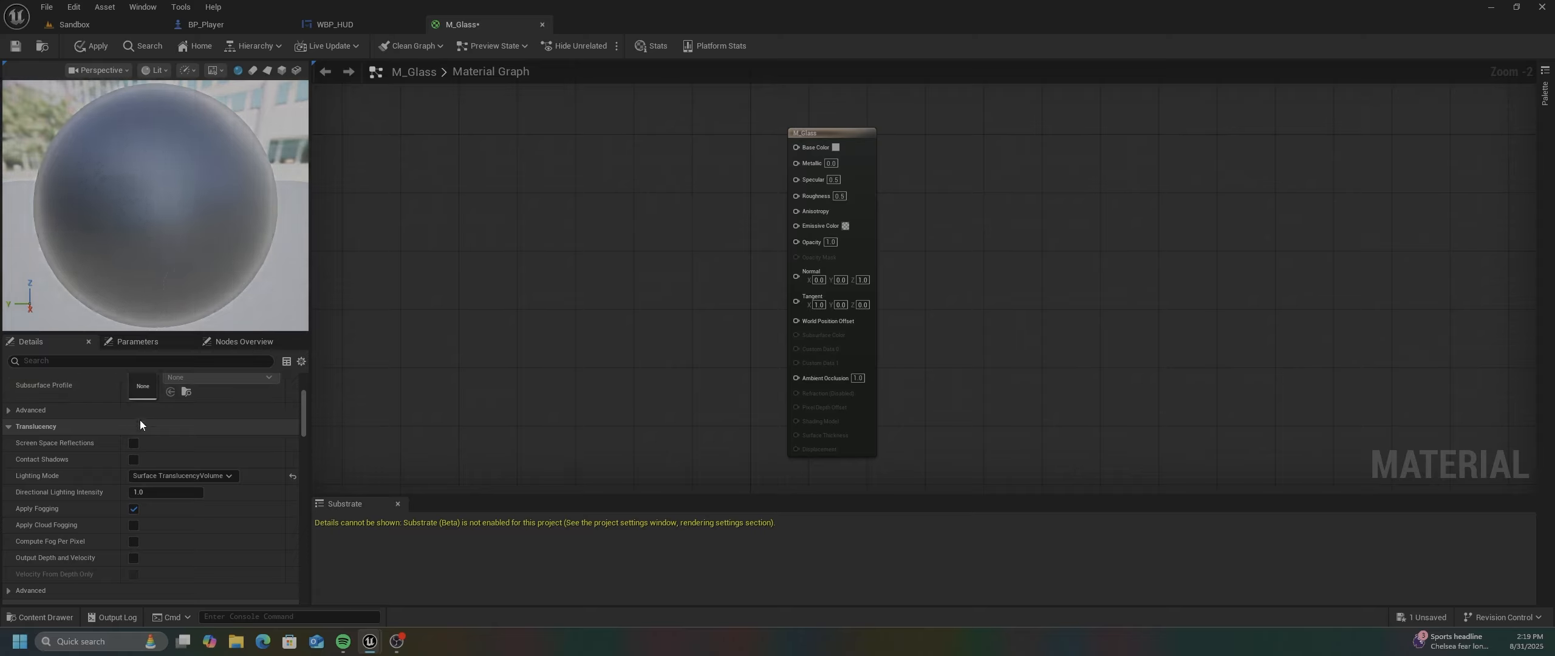
- Search M_Glass's material settings for "refr" and check the available refraction methods
{"action": "left_click", "coordinate": [85, 360]}
{"action": "type", "text": "re"}
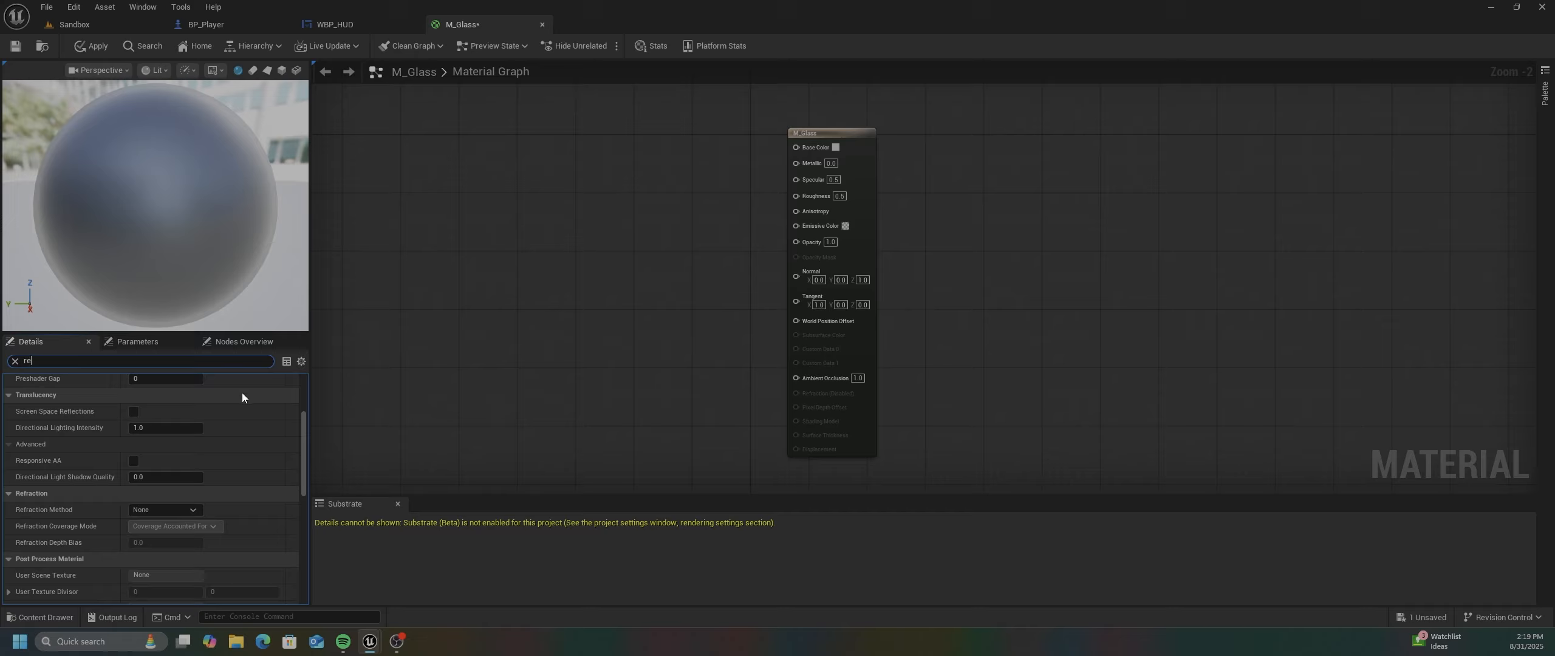
{"action": "type", "text": "fr"}
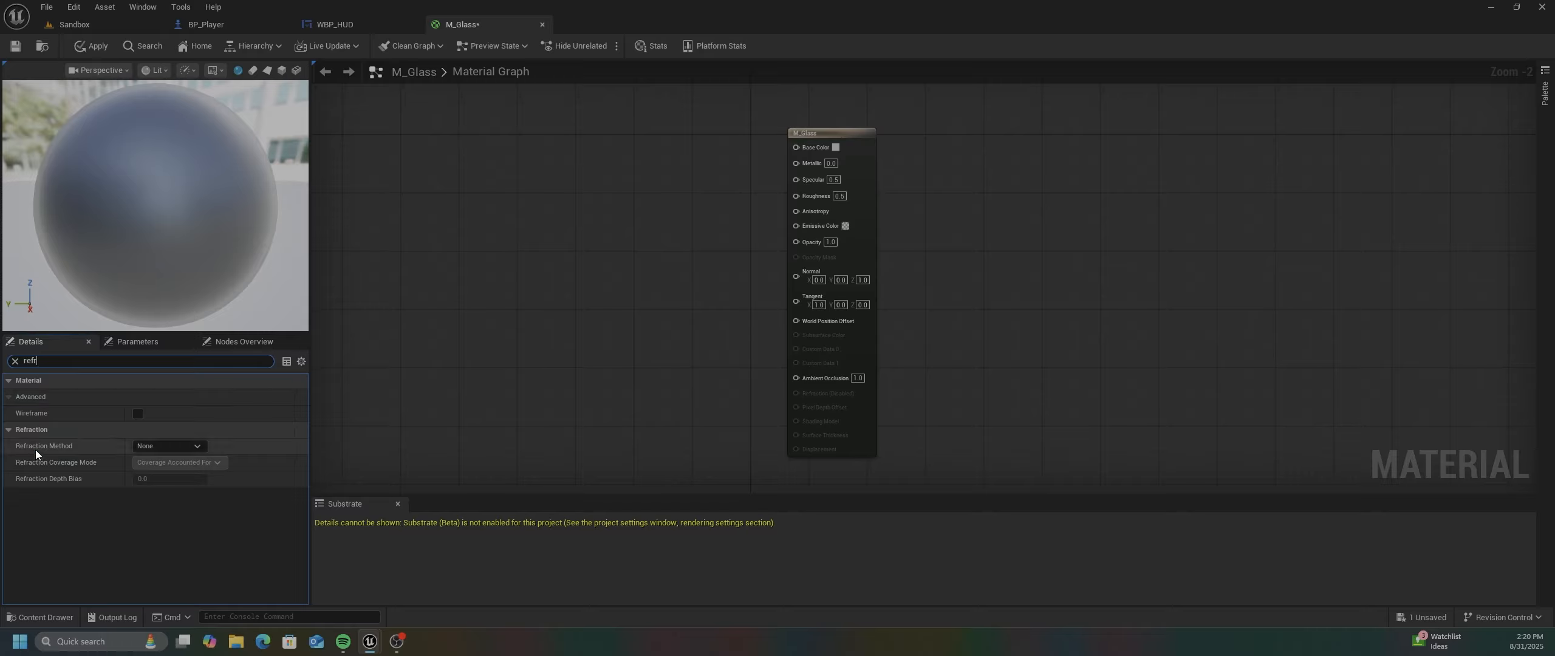
{"action": "left_click", "coordinate": [197, 446]}
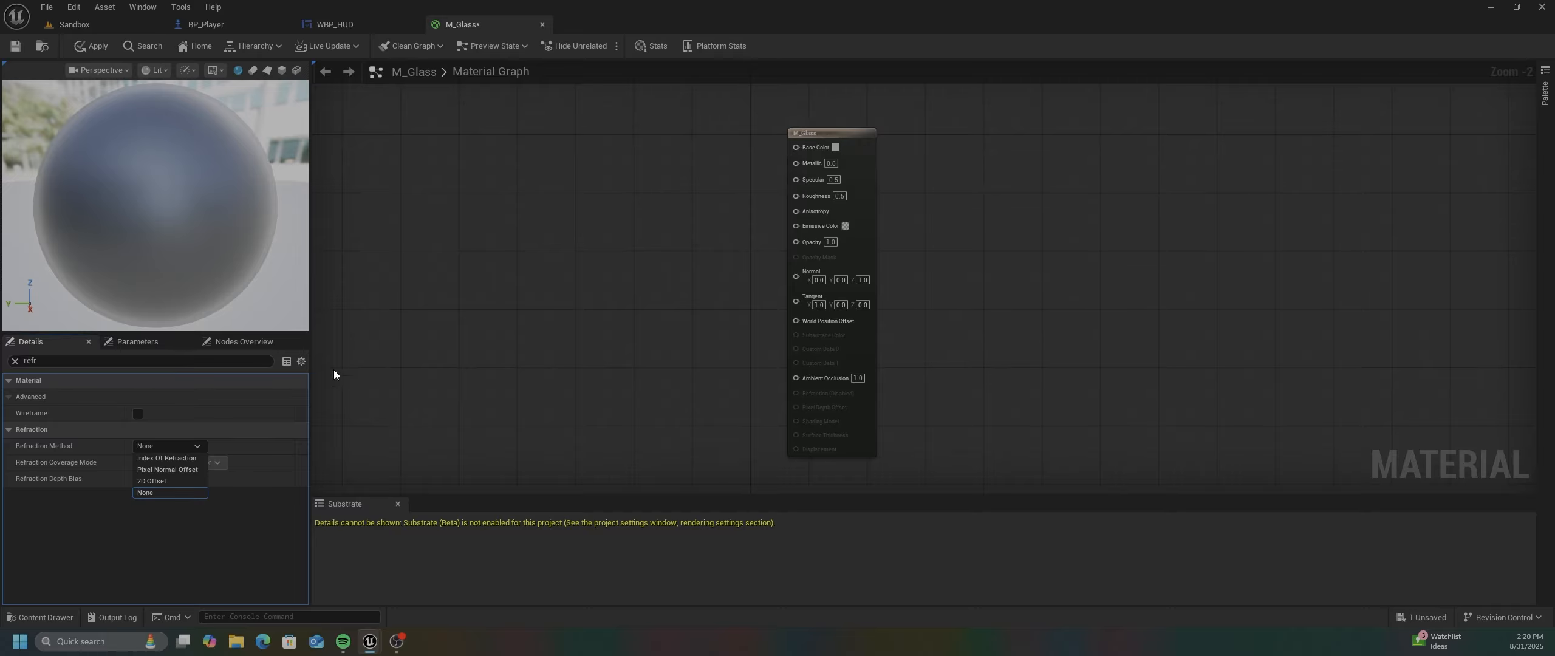
{"action": "left_click", "coordinate": [358, 368]}
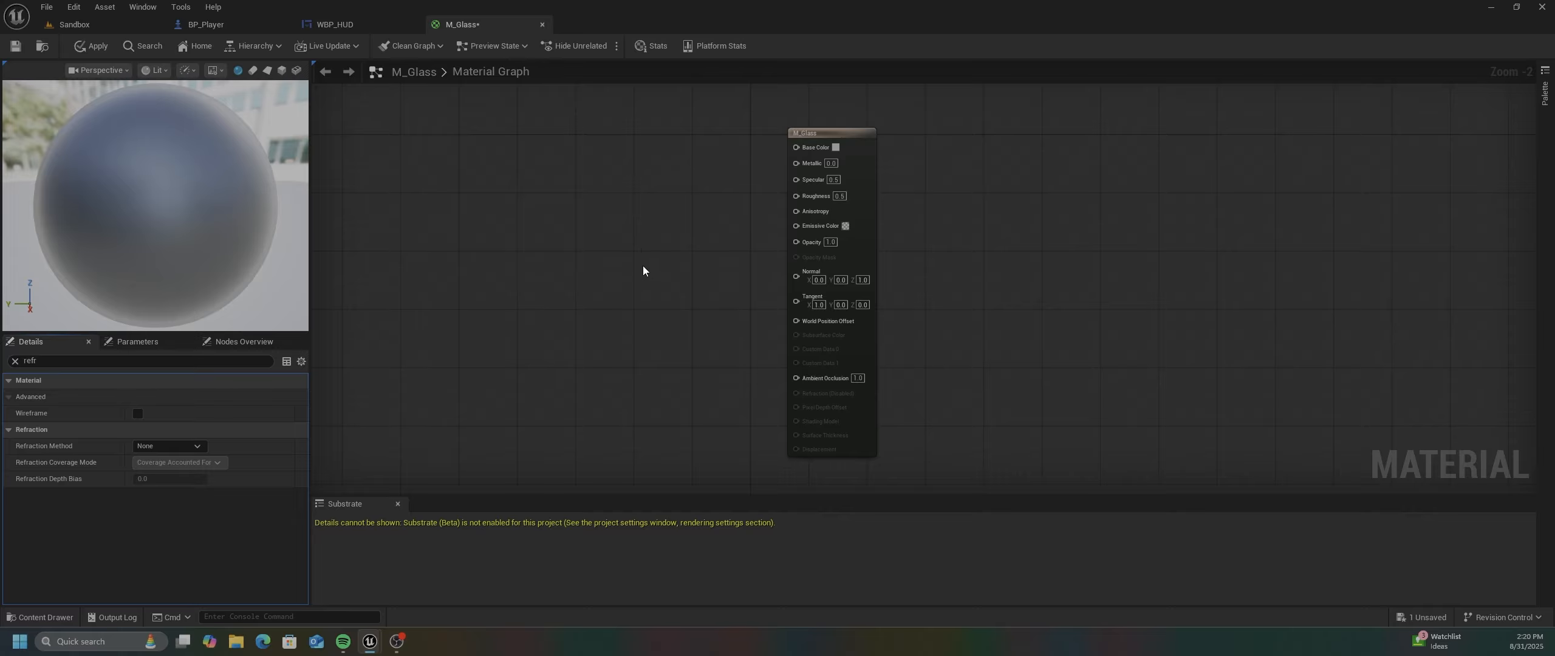
{"action": "left_click", "coordinate": [844, 135]}
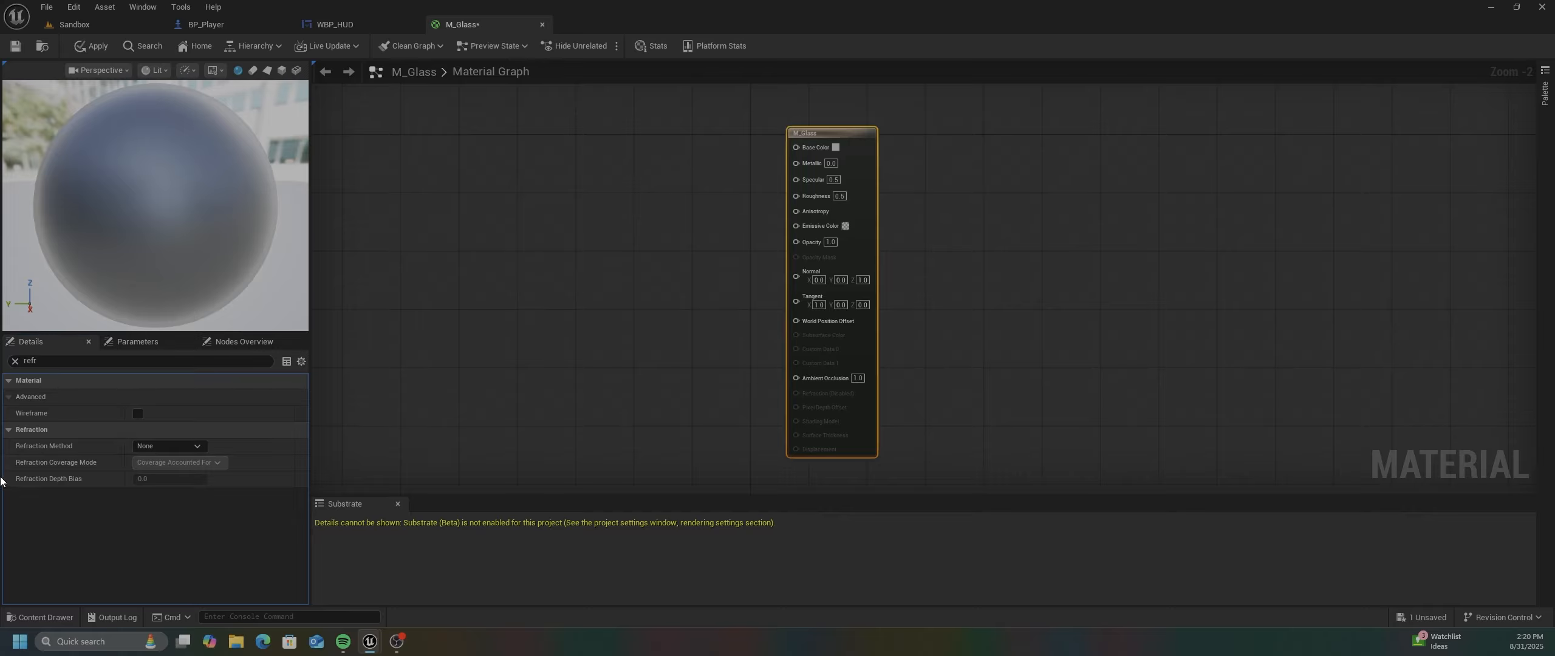
{"action": "left_click", "coordinate": [14, 360]}
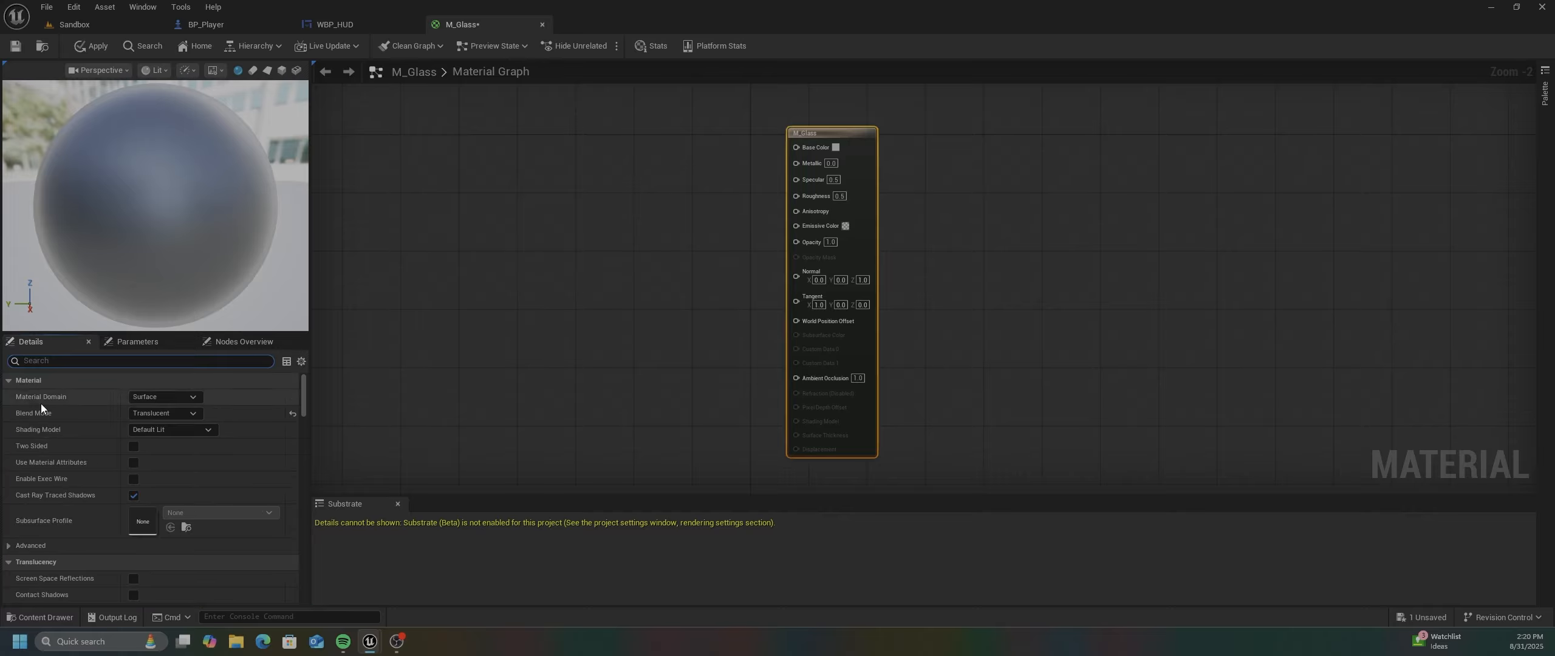
- Switch M_Glass's blend mode to Opaque and back to Translucent to compare the main node's available inputs
{"action": "left_click", "coordinate": [189, 413]}
{"action": "left_click", "coordinate": [169, 425]}
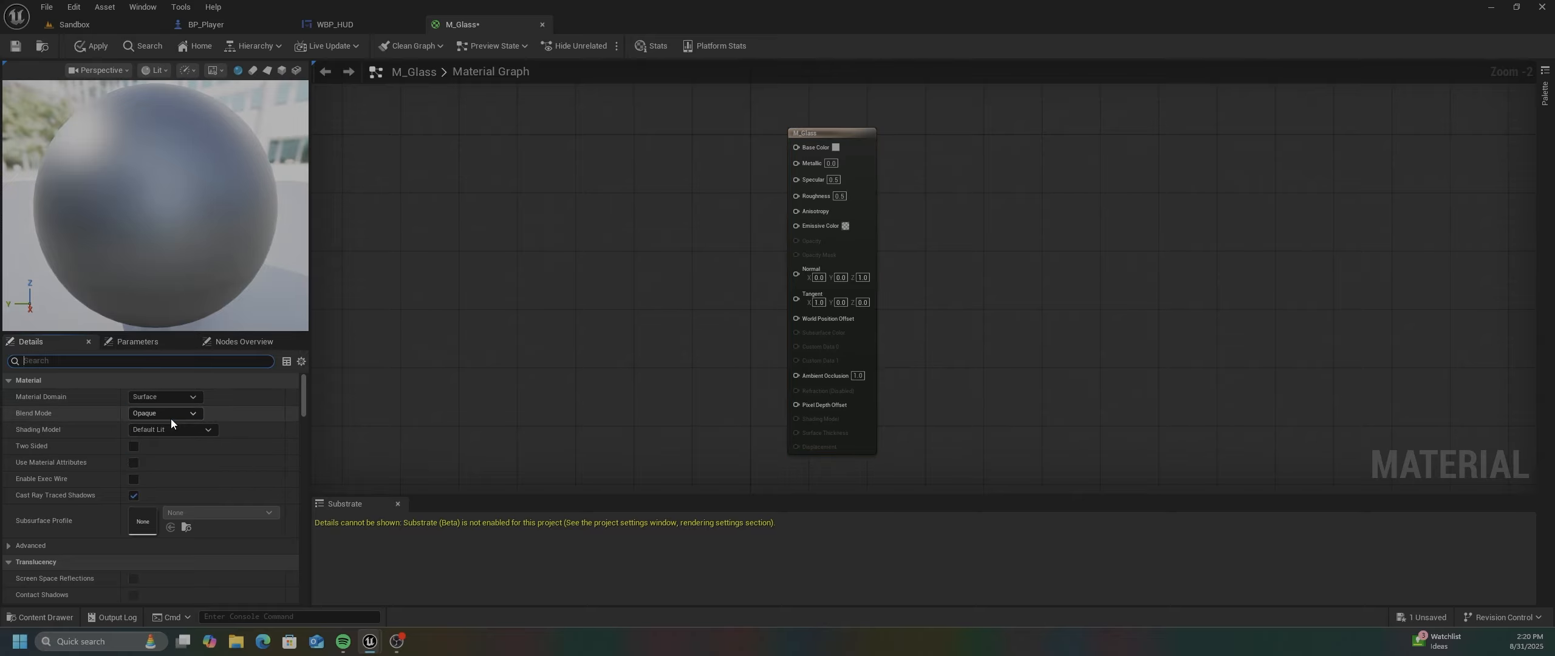
{"action": "scroll", "coordinate": [821, 126], "scroll_direction": "up", "scroll_amount": 1}
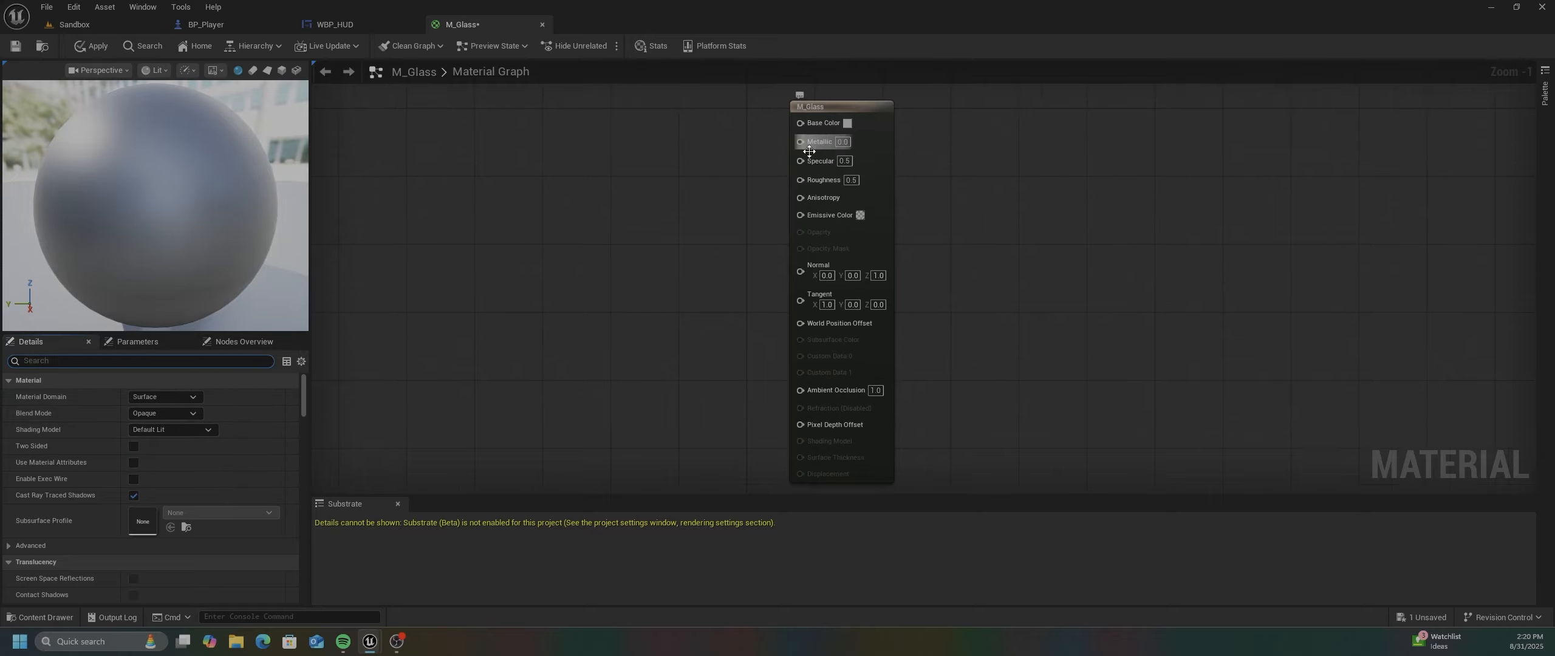
{"action": "left_click", "coordinate": [181, 413]}
{"action": "left_click", "coordinate": [170, 446]}
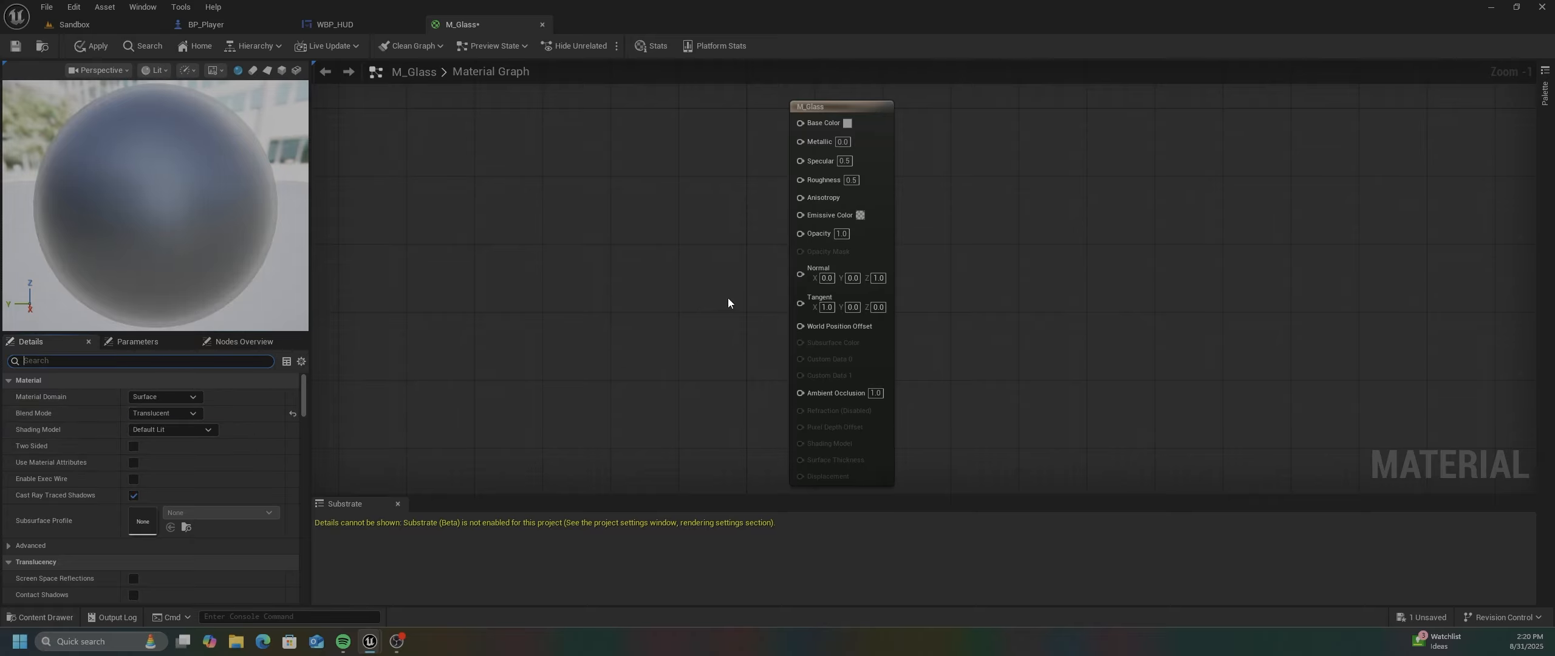
- Try the Volumetric NonDirectional translucency lighting mode, and switch M_Glass's blend mode to Opaque
{"action": "scroll", "coordinate": [212, 447], "scroll_direction": "down", "scroll_amount": 3}
{"action": "left_click", "coordinate": [218, 534]}
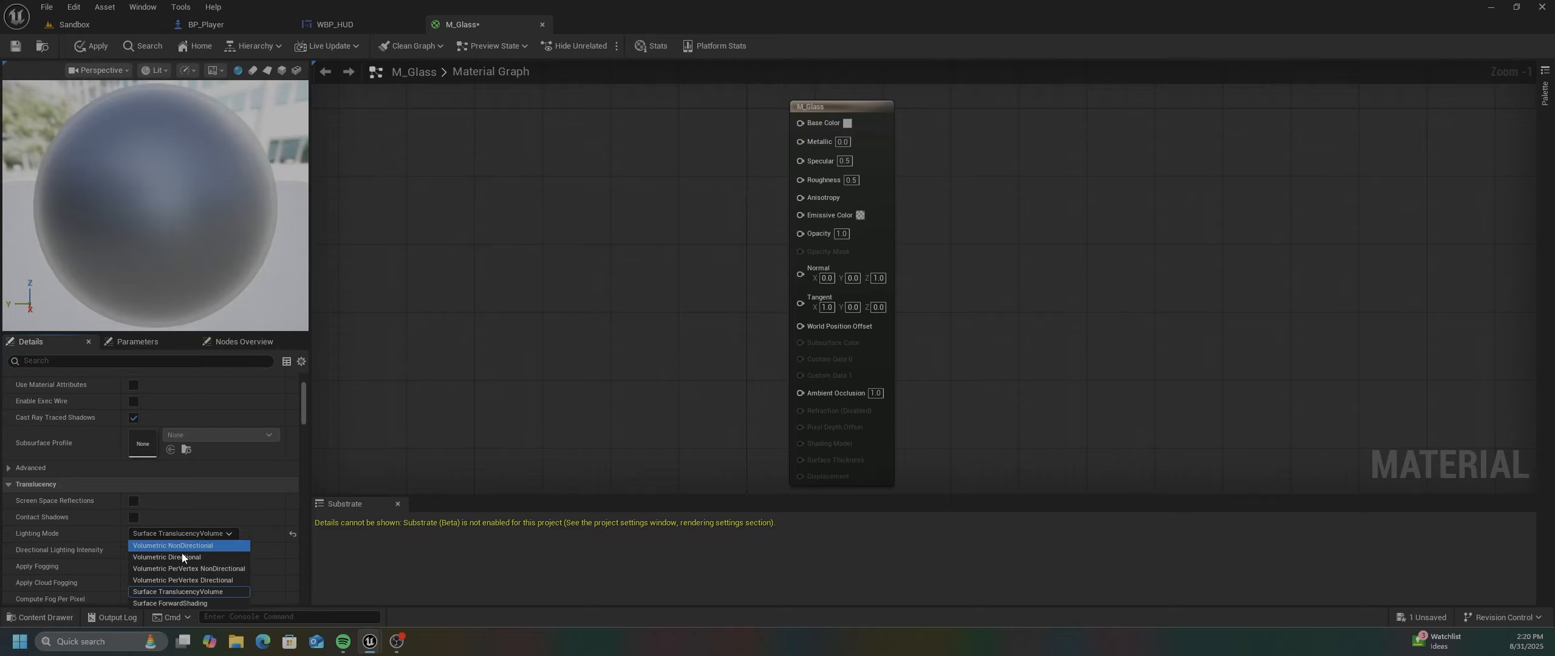
{"action": "left_click", "coordinate": [195, 546]}
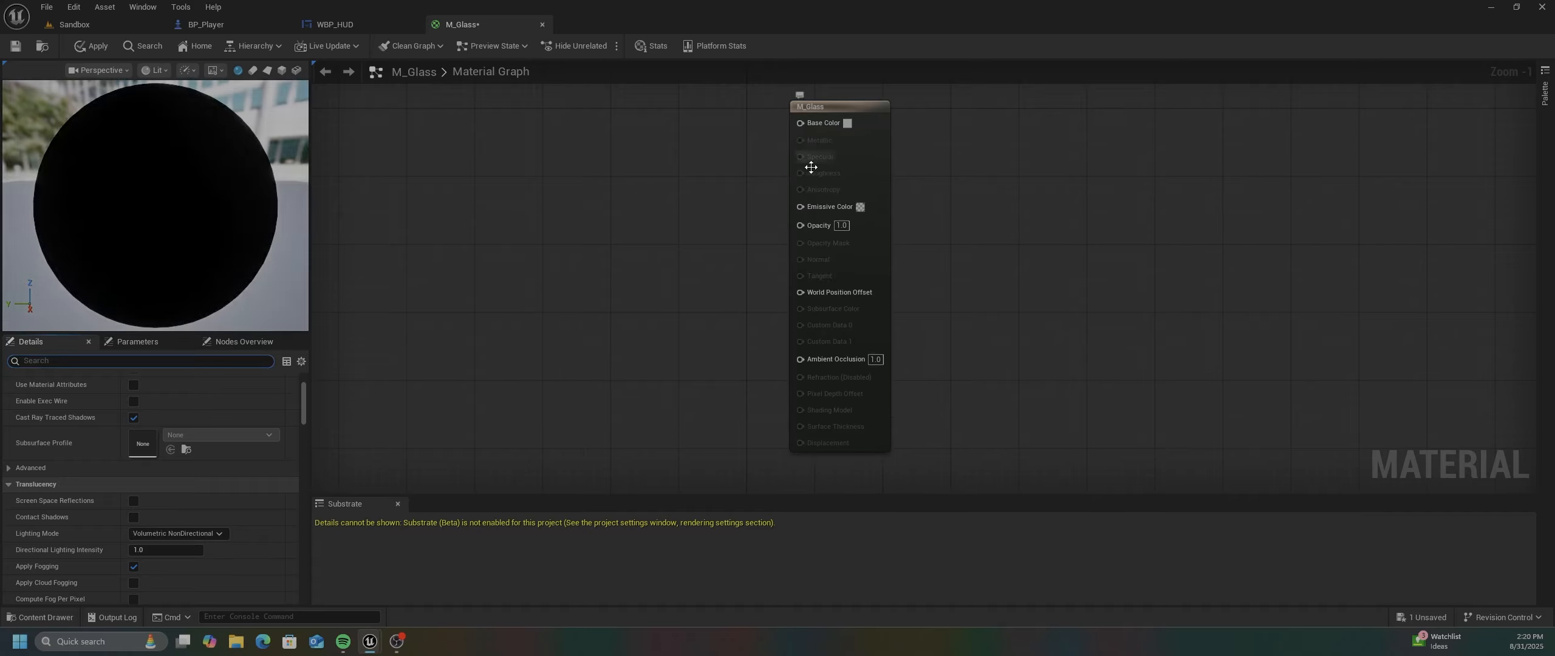
{"action": "scroll", "coordinate": [195, 407], "scroll_direction": "up", "scroll_amount": 2}
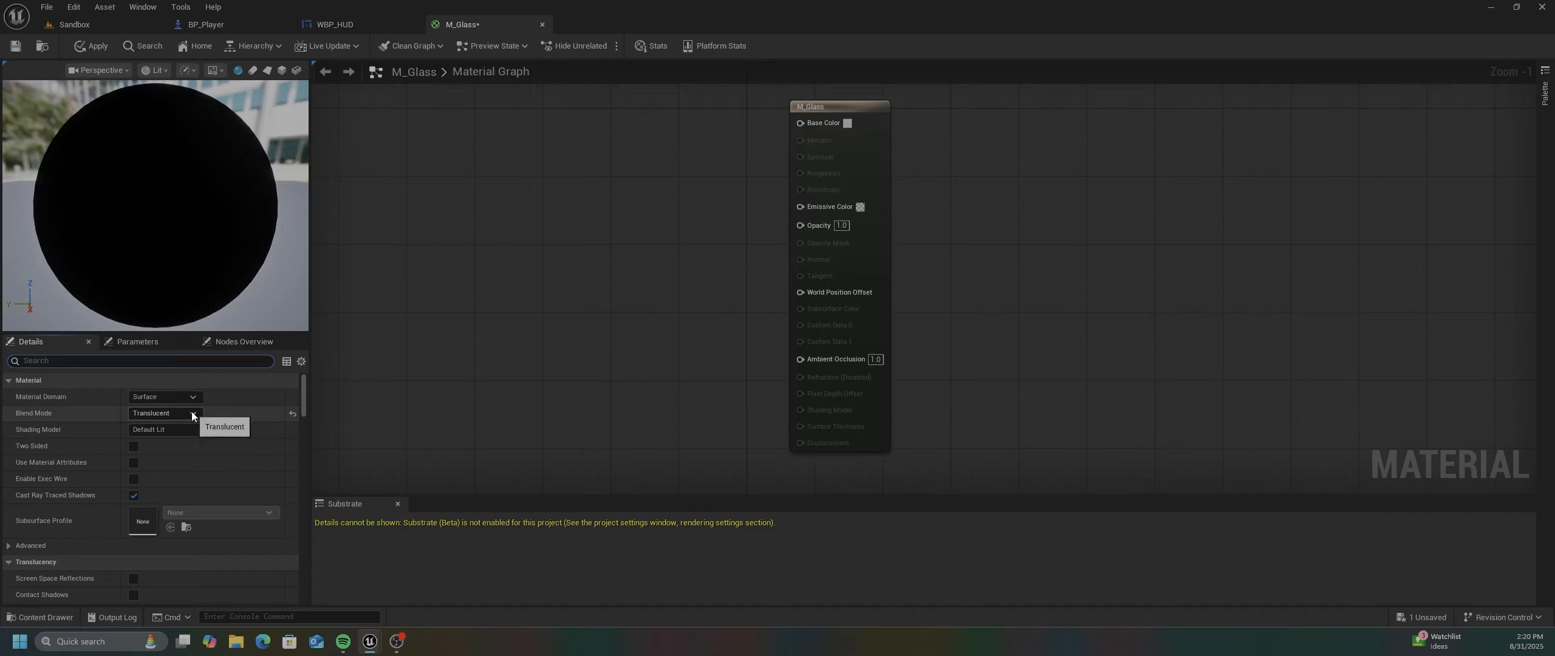
{"action": "left_click", "coordinate": [192, 413]}
{"action": "left_click", "coordinate": [185, 425]}
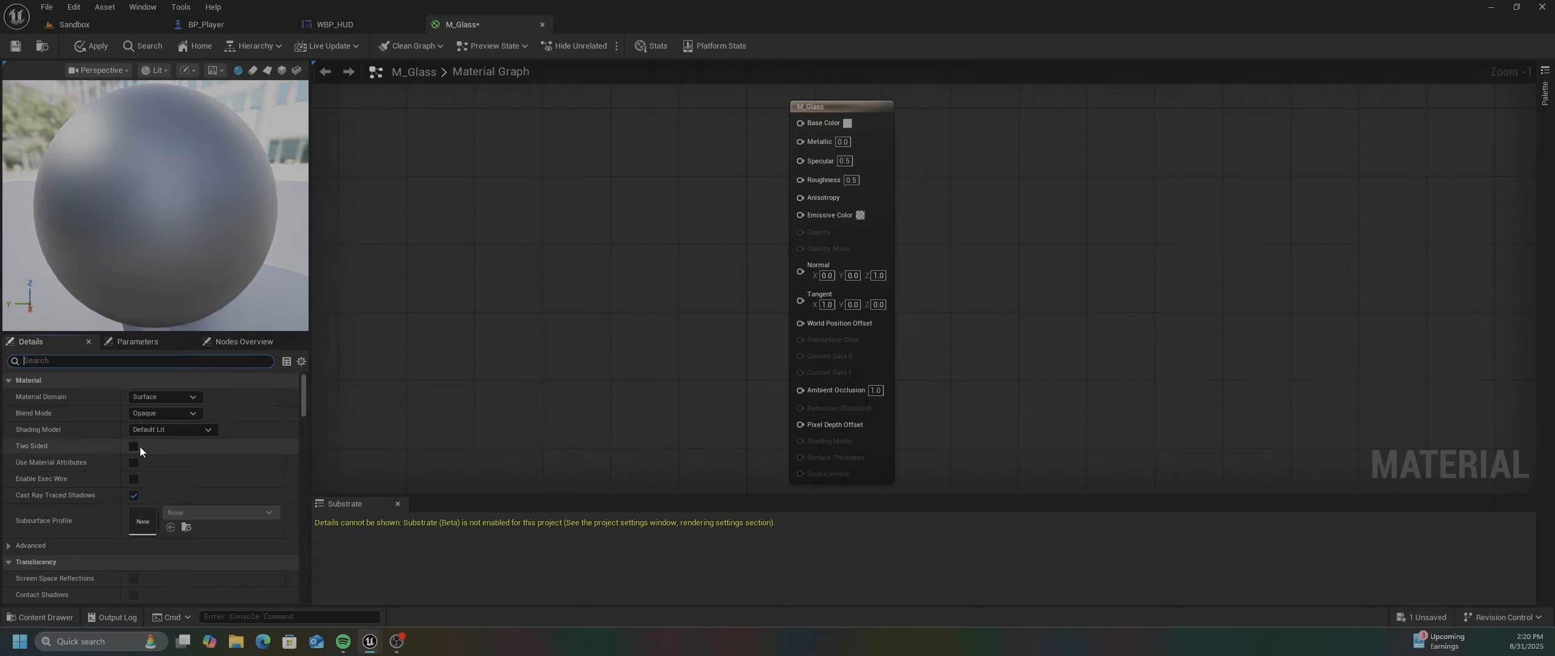
- Set M_Glass's blend mode back to Translucent and its lighting mode to Surface TranslucencyVolume
{"action": "left_click", "coordinate": [170, 415]}
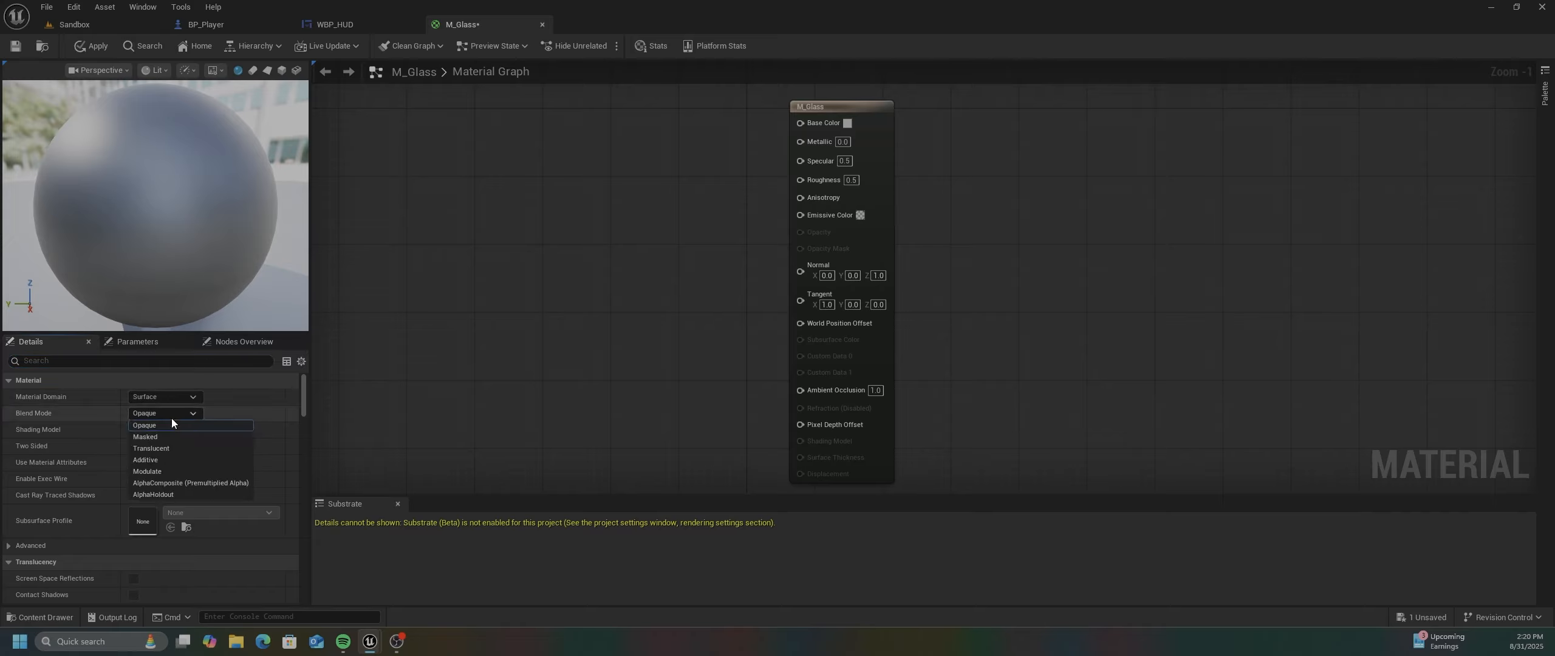
{"action": "left_click", "coordinate": [164, 448]}
{"action": "scroll", "coordinate": [190, 429], "scroll_direction": "down", "scroll_amount": 4}
{"action": "left_click", "coordinate": [198, 476]}
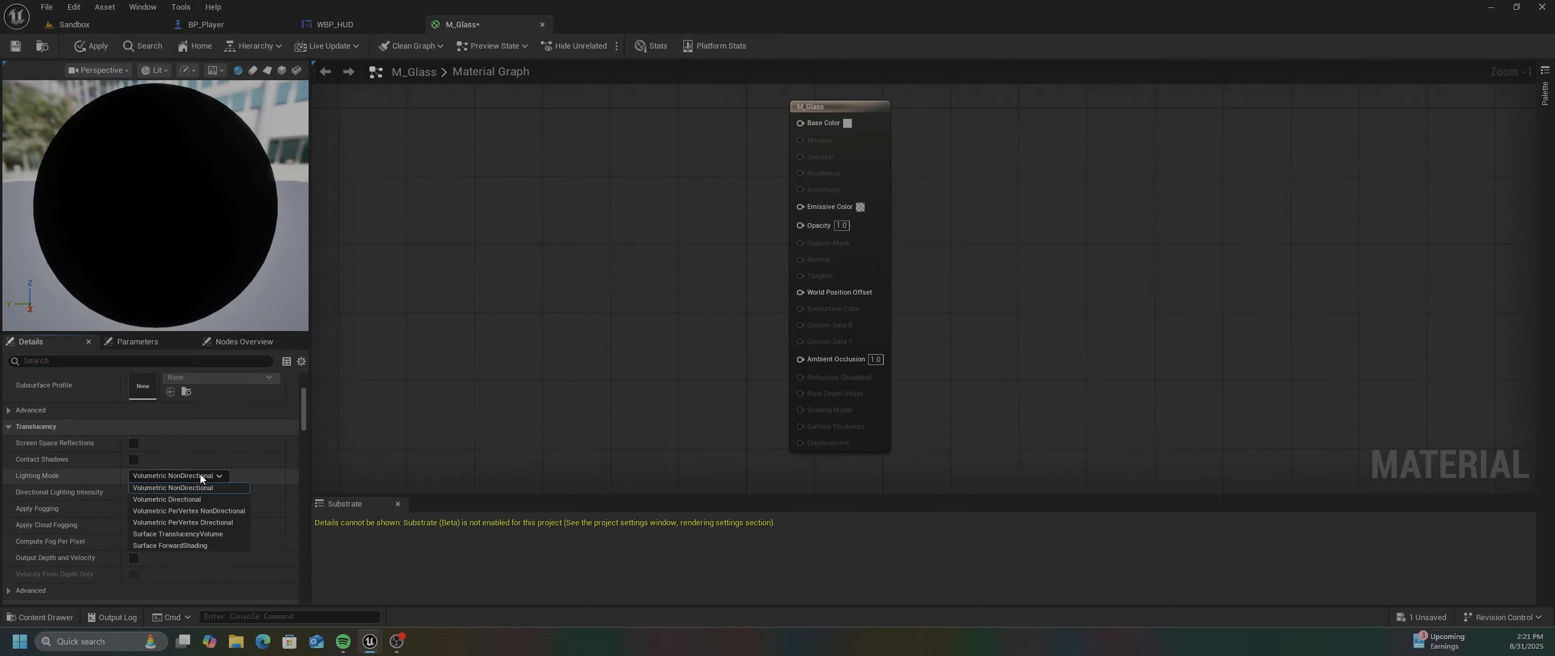
{"action": "left_click", "coordinate": [185, 535]}
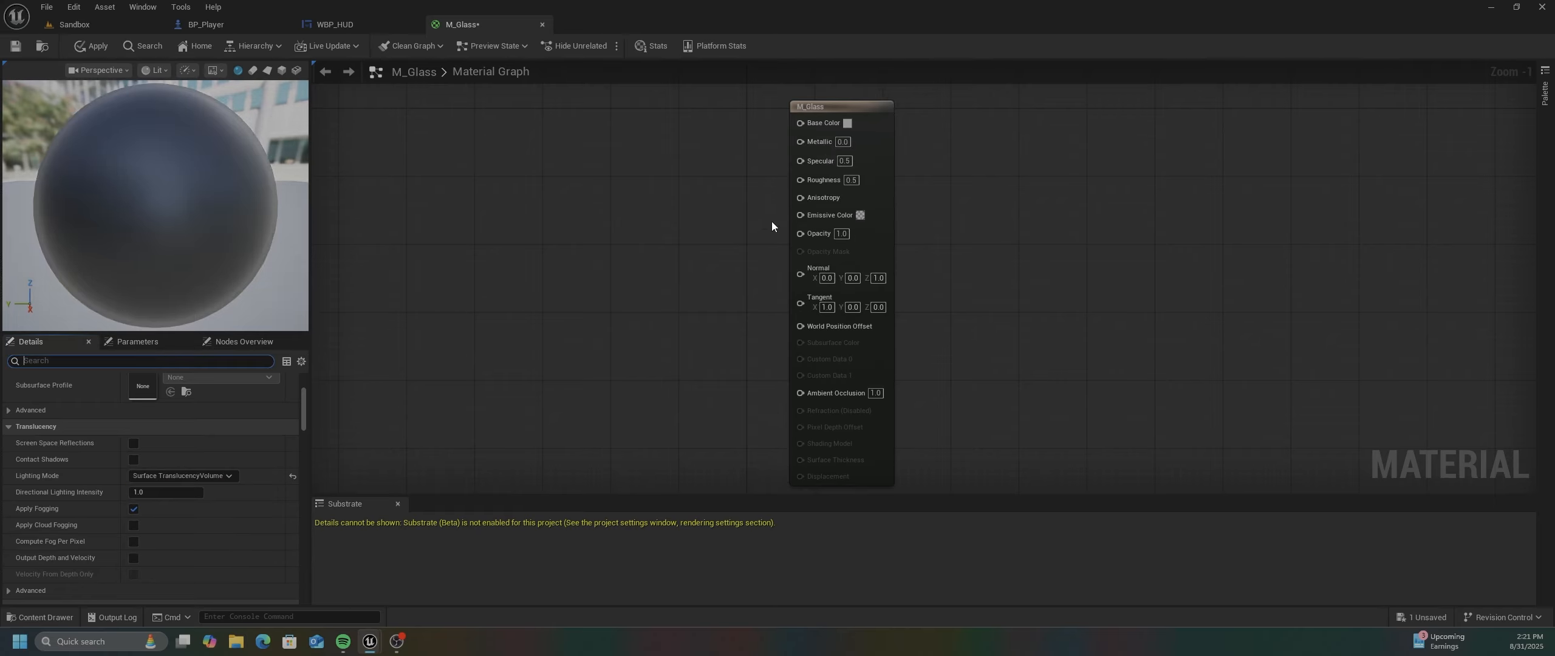
- Find M_Glass's refraction settings and set the refraction method to Index Of Refraction
{"action": "scroll", "coordinate": [133, 442], "scroll_direction": "down", "scroll_amount": 3}
{"action": "scroll", "coordinate": [134, 442], "scroll_direction": "down", "scroll_amount": 3}
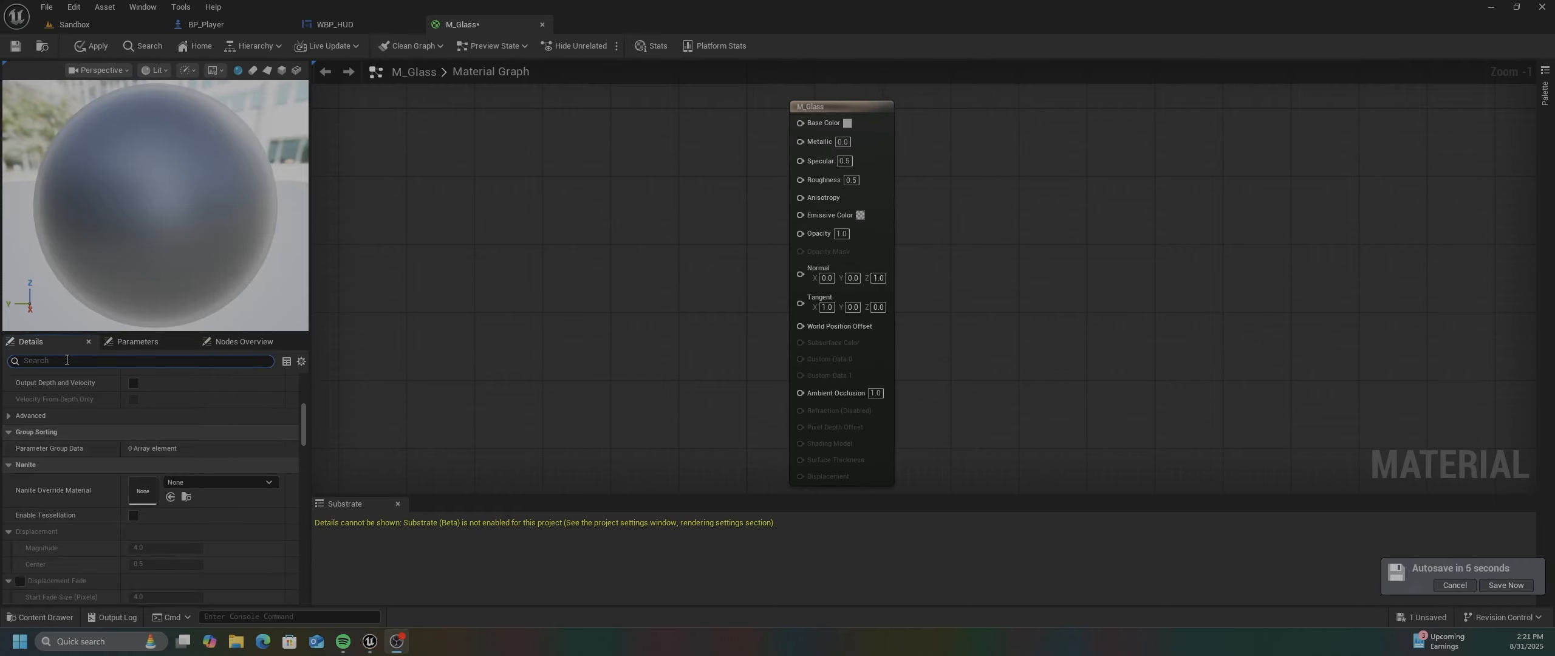
{"action": "type", "text": "refr"}
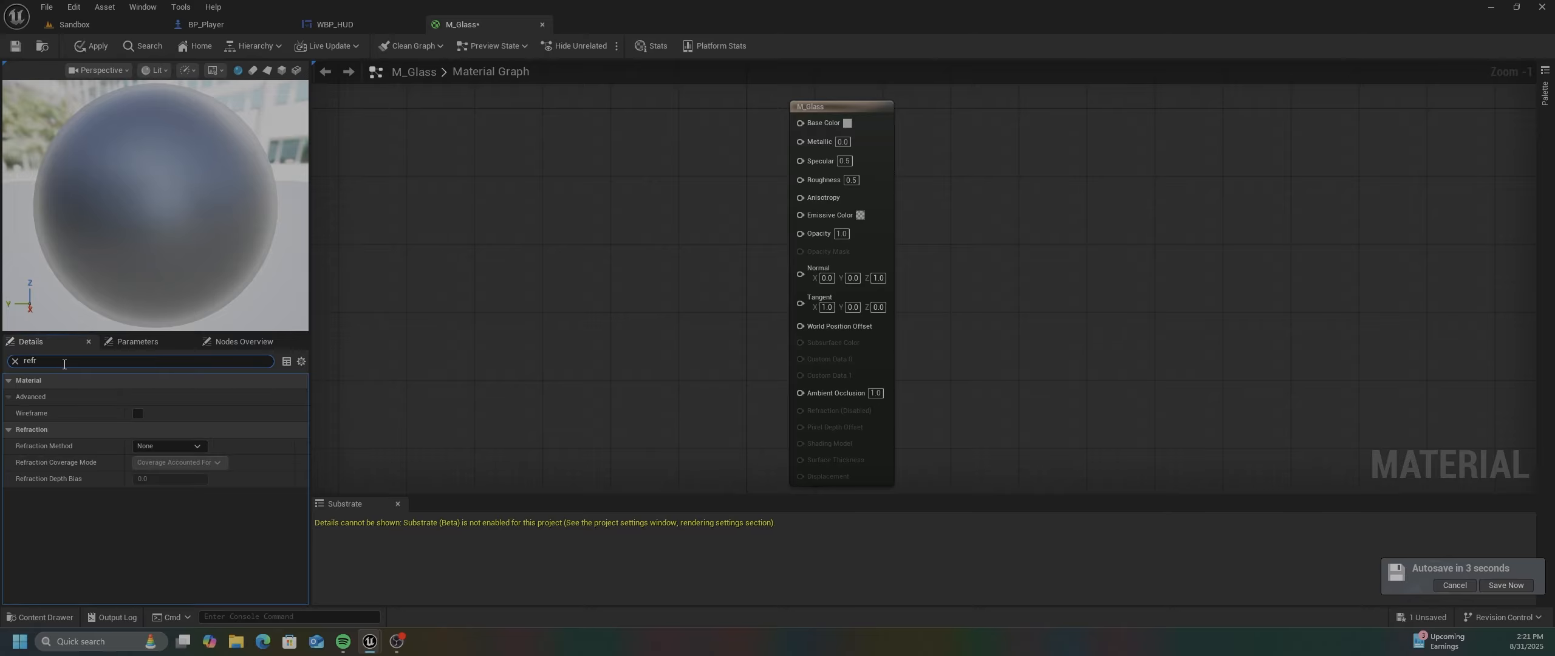
{"action": "left_click", "coordinate": [199, 447]}
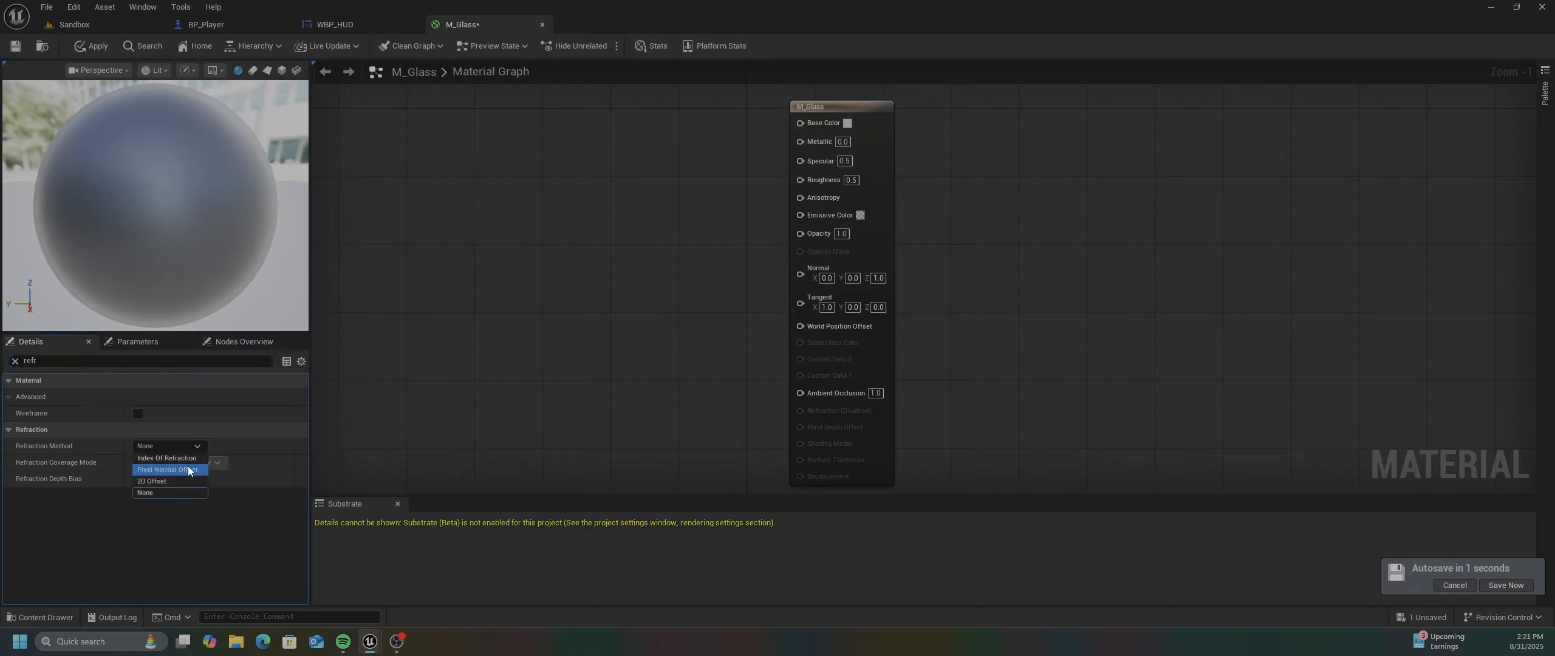
{"action": "left_click", "coordinate": [192, 458]}
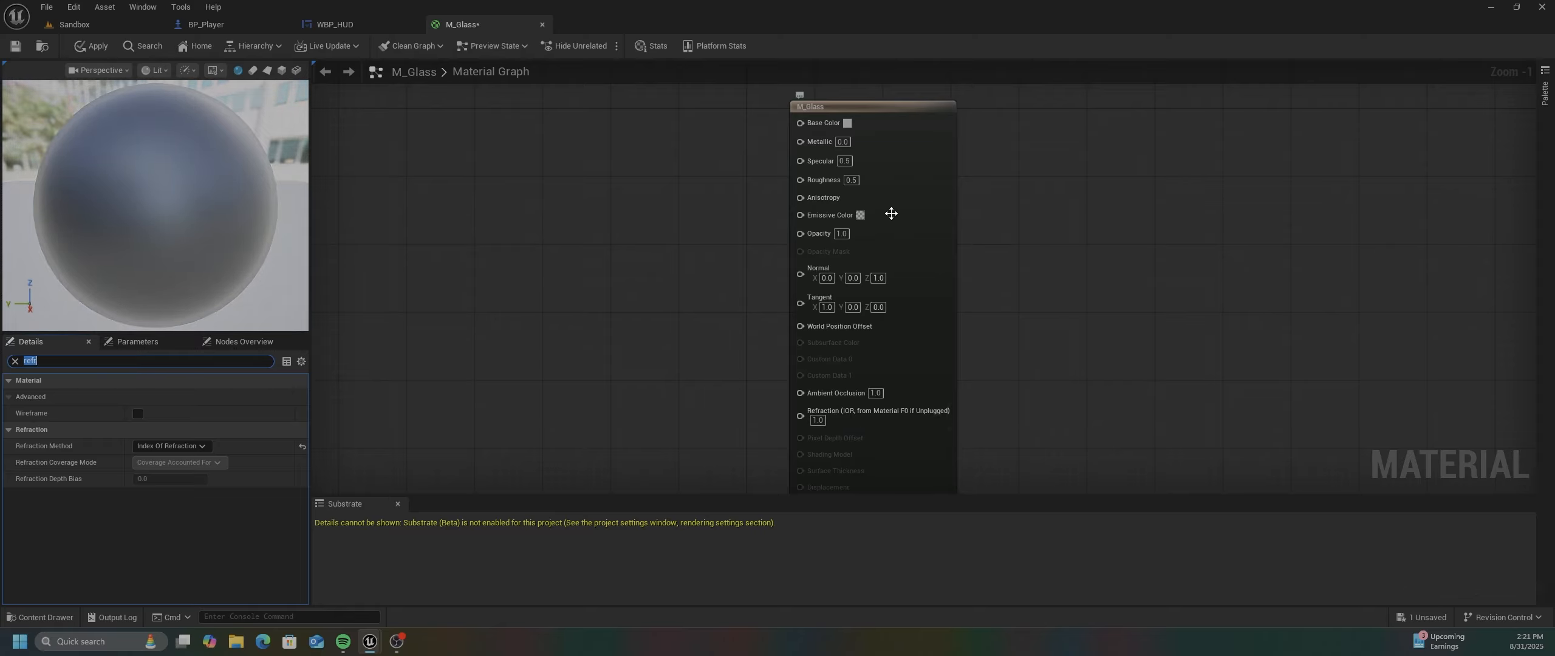
- Add a Constant3Vector node to the left of the main material node and connect its output to Base Color
{"action": "right_click_drag", "start_coordinate": [927, 282], "coordinate": [1014, 271]}
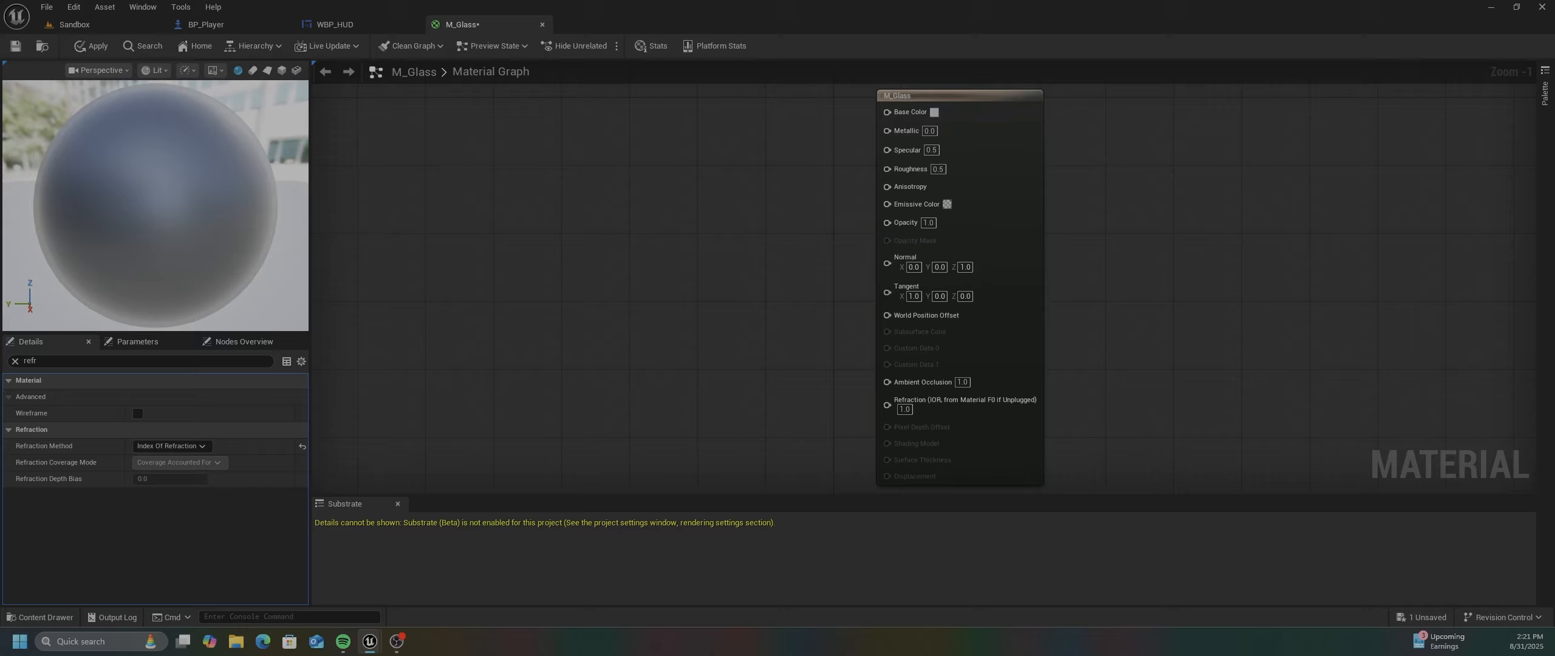
{"action": "right_click_drag", "start_coordinate": [713, 160], "coordinate": [771, 287]}
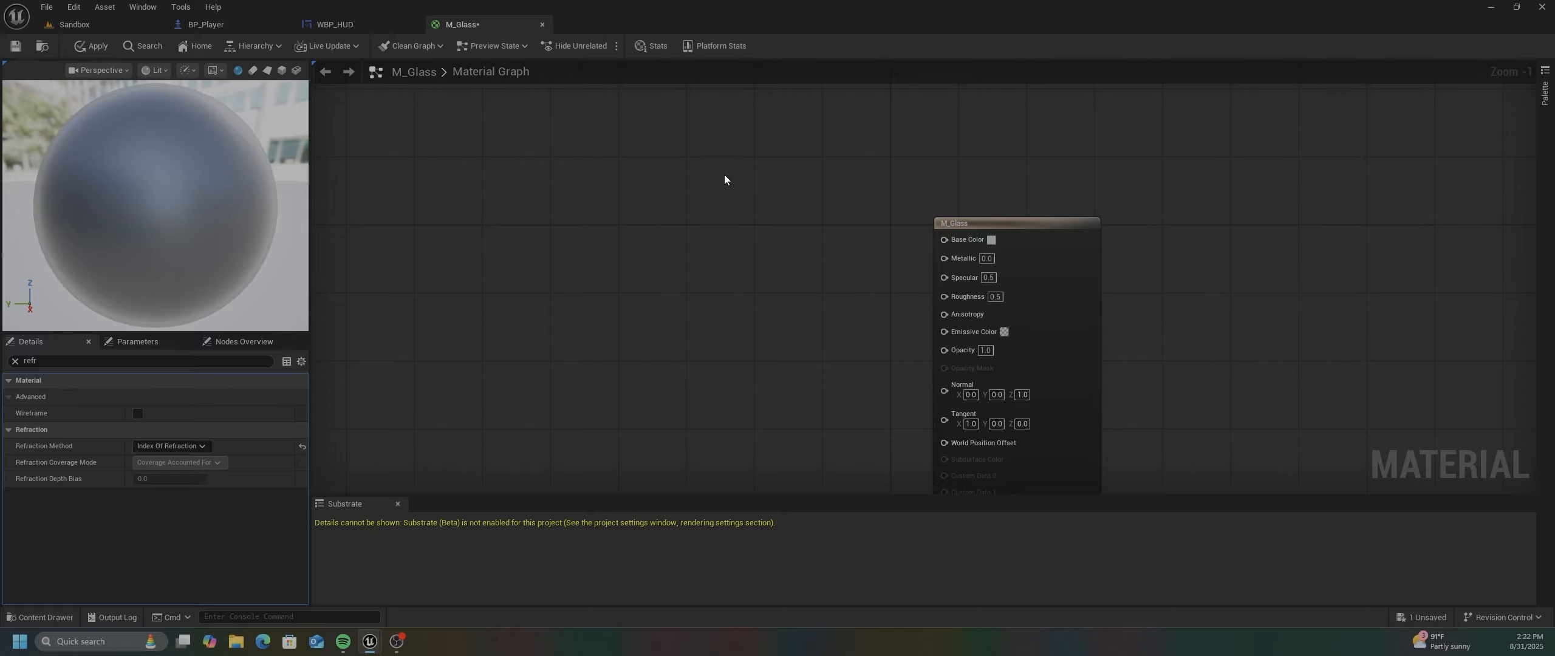
{"action": "right_click", "coordinate": [763, 154]}
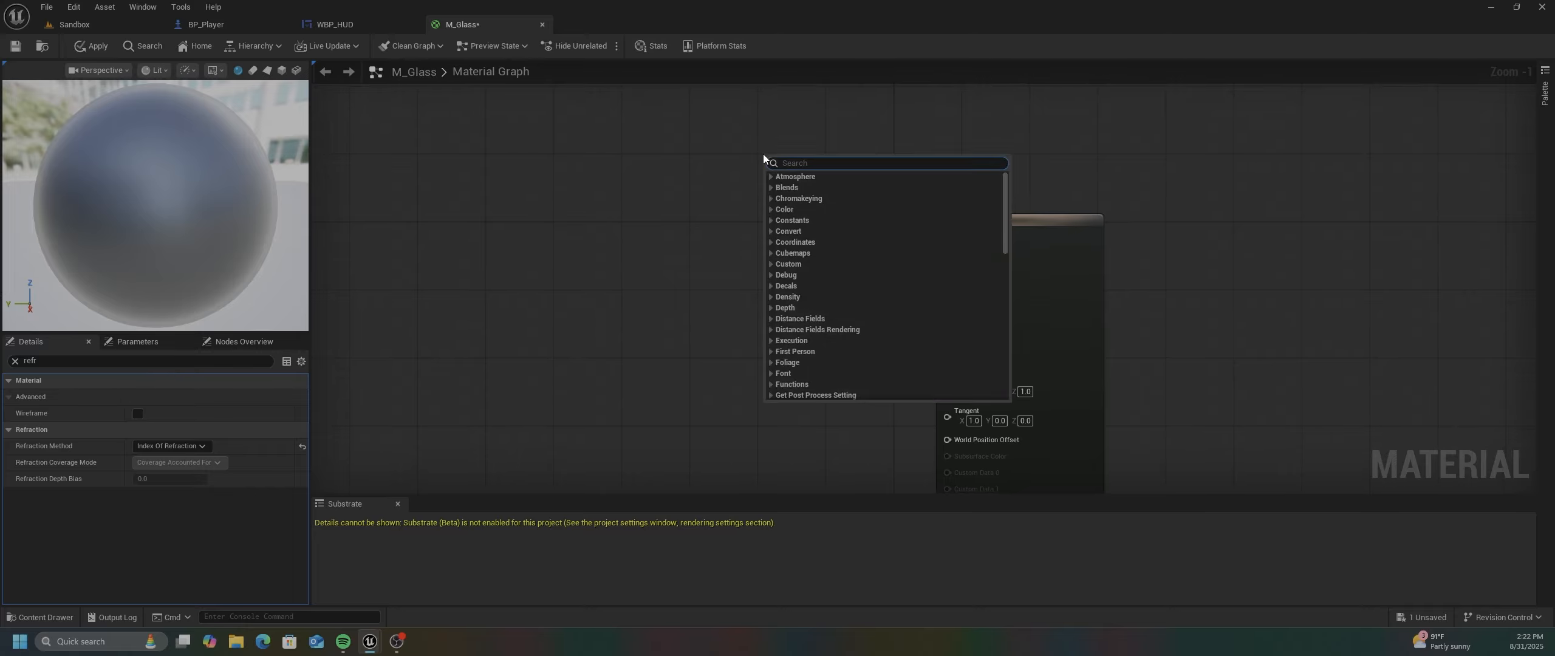
{"action": "type", "text": "vector"}
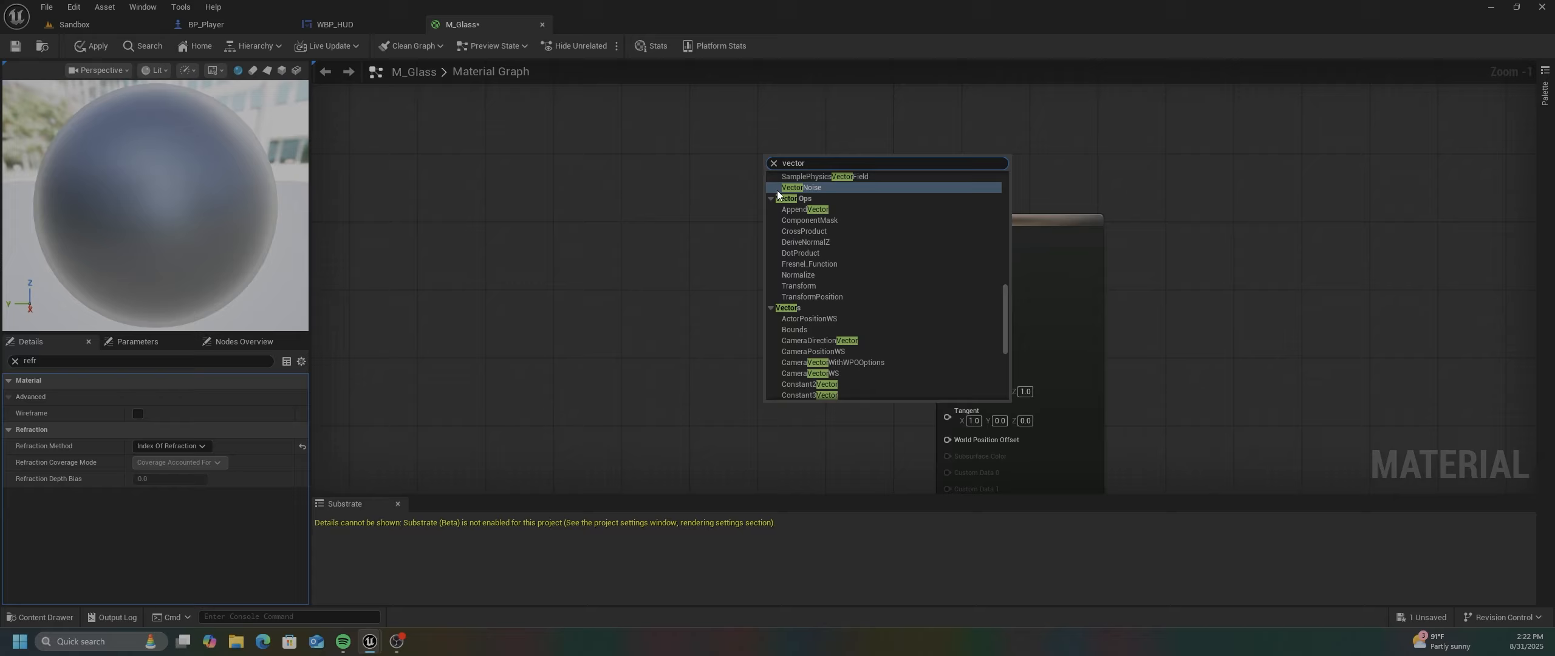
{"action": "scroll", "coordinate": [840, 273], "scroll_direction": "down", "scroll_amount": 2}
{"action": "scroll", "coordinate": [841, 274], "scroll_direction": "down", "scroll_amount": 3}
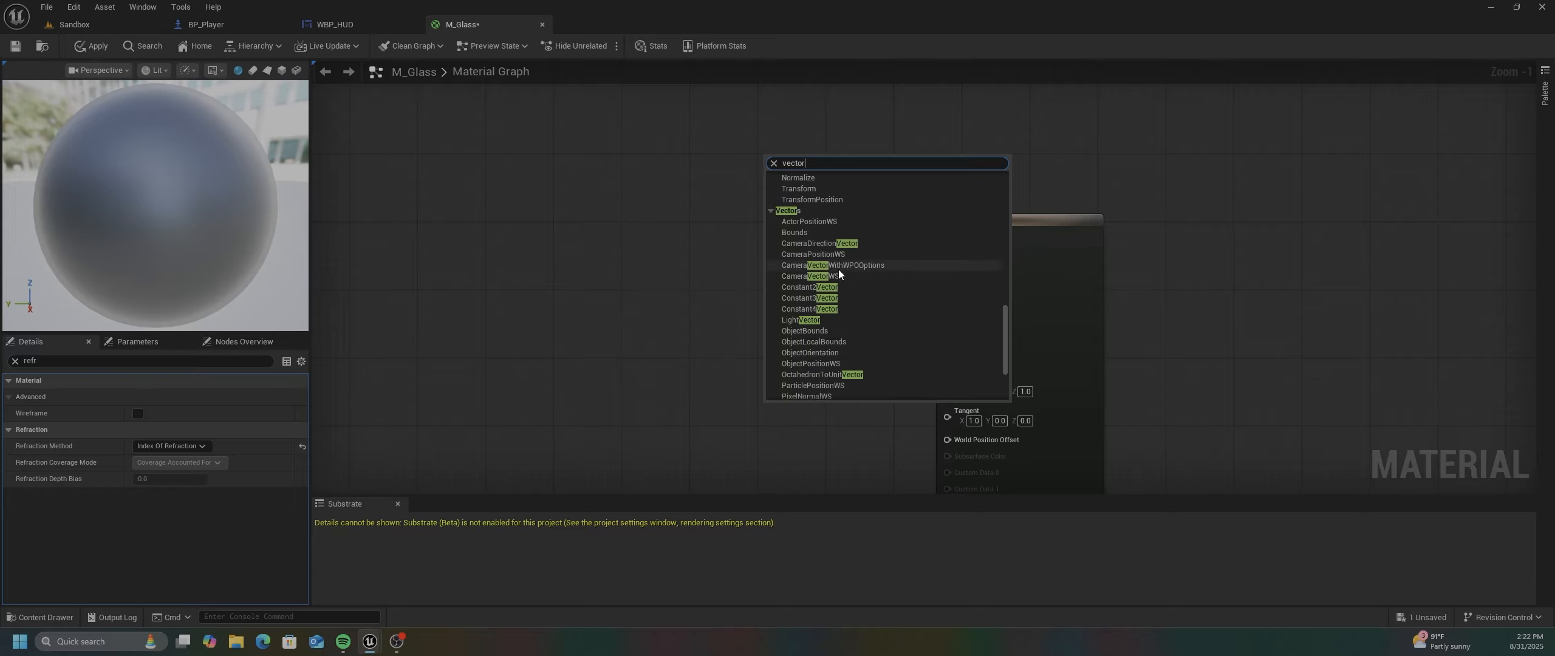
{"action": "left_click", "coordinate": [810, 298]}
{"action": "left_click_drag", "start_coordinate": [803, 176], "coordinate": [771, 135]}
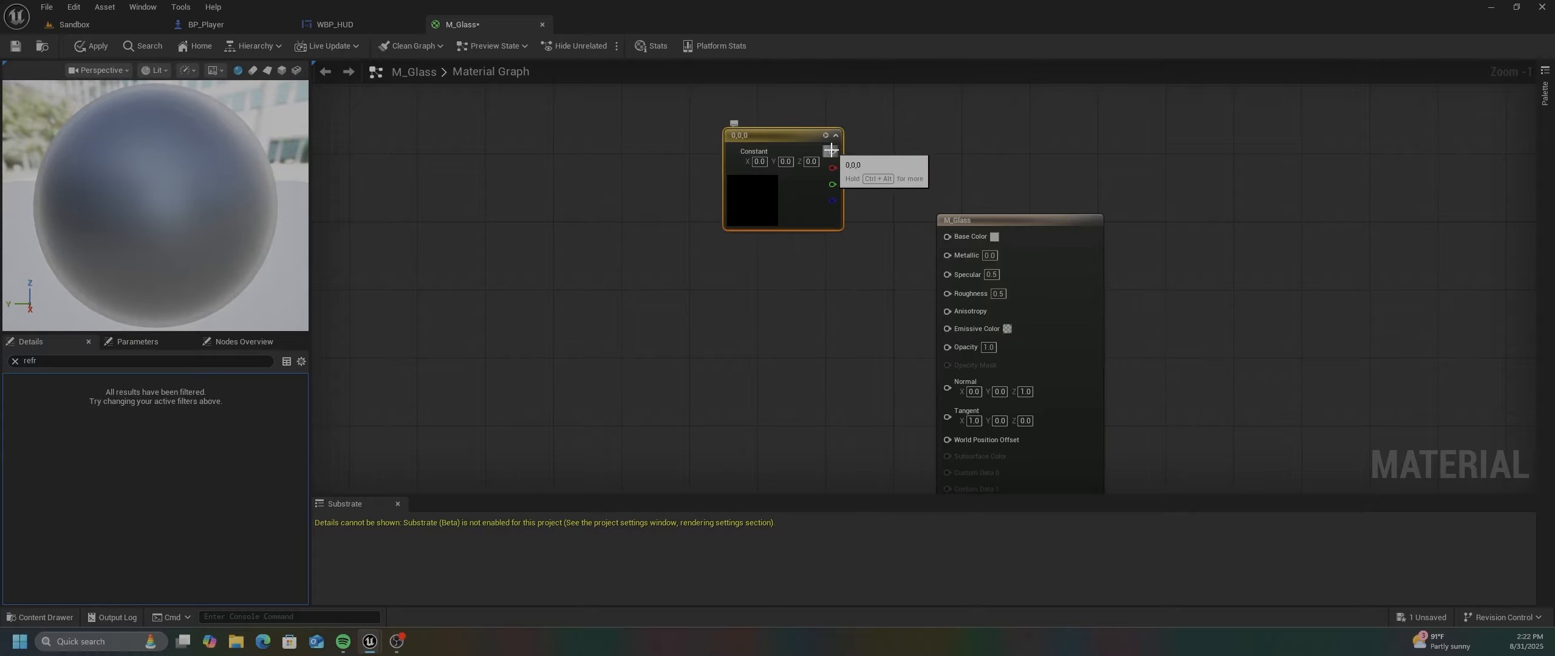
{"action": "left_click_drag", "start_coordinate": [834, 151], "coordinate": [948, 236]}
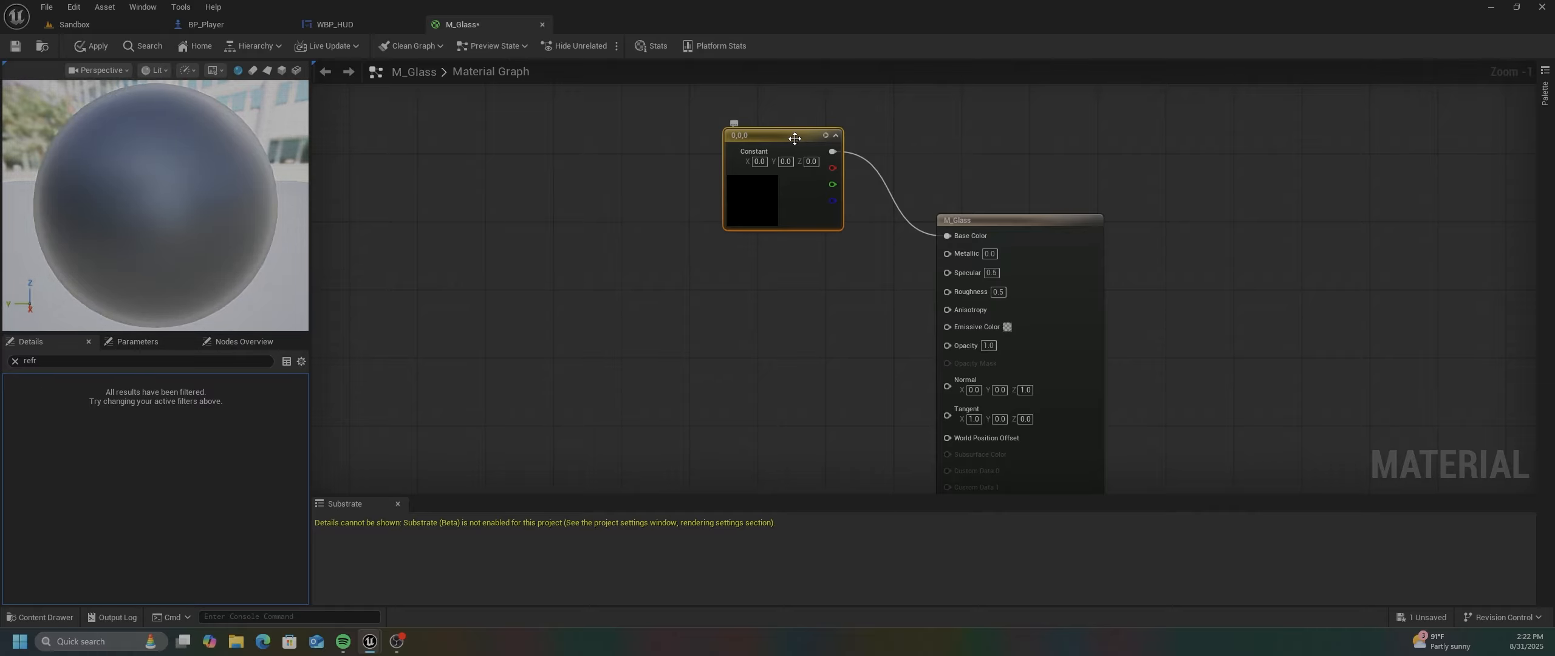
- Set the Constant3Vector node's colour to white, with R, G and B at 1.0
{"action": "left_click", "coordinate": [14, 360]}
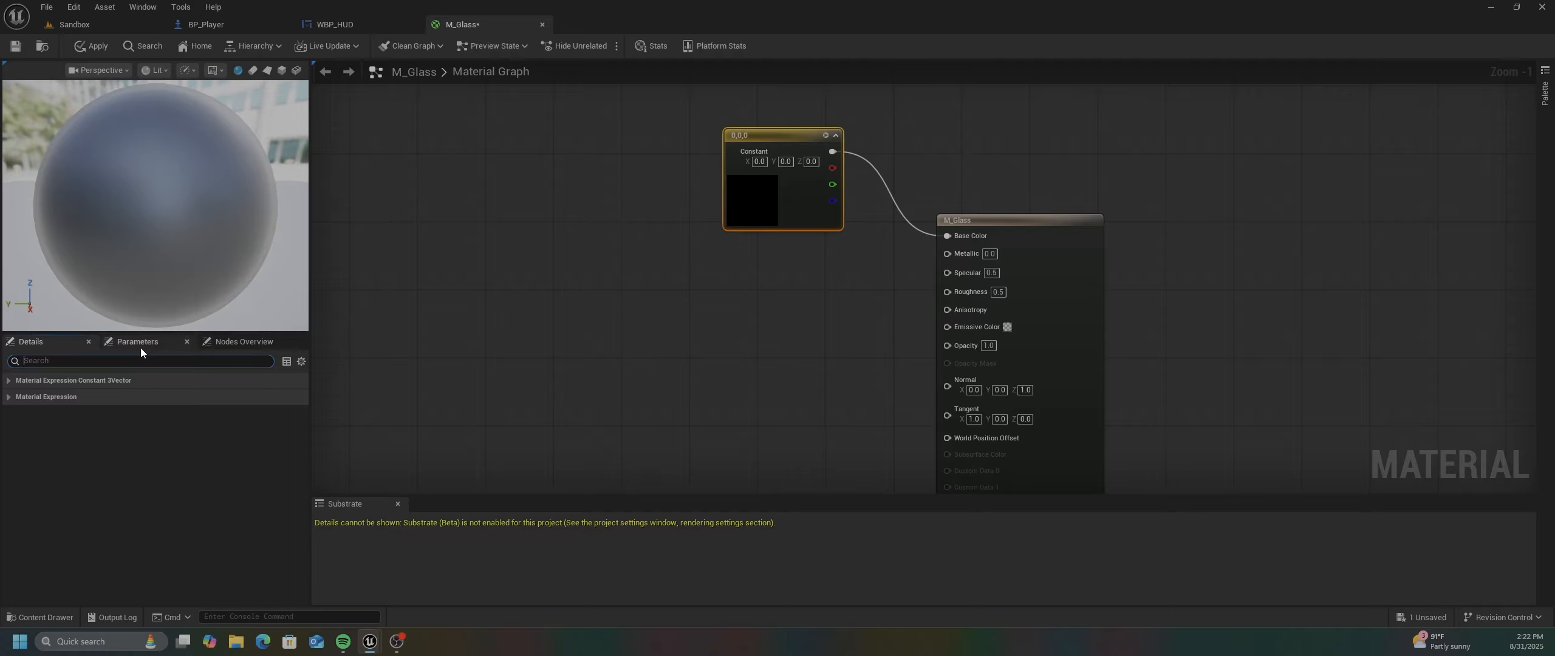
{"action": "left_click", "coordinate": [9, 380]}
{"action": "left_click", "coordinate": [158, 397]}
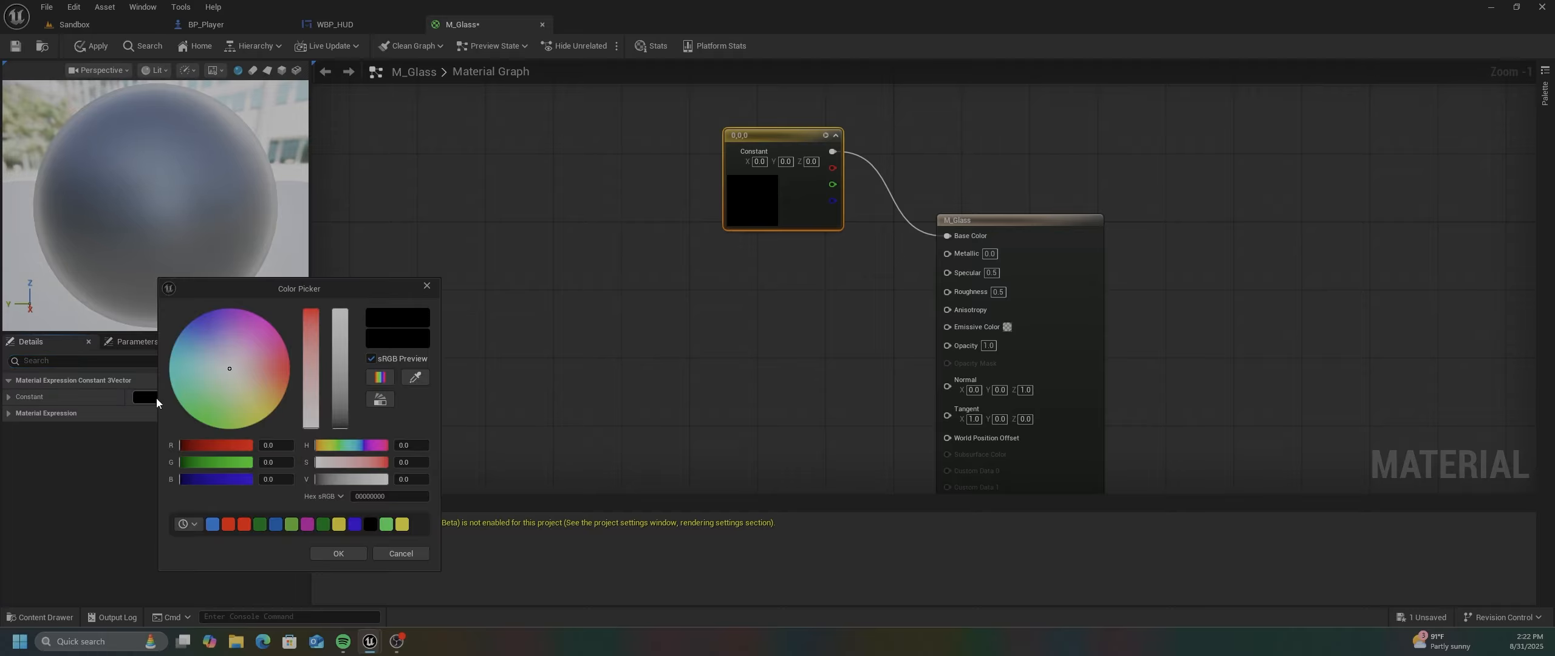
{"action": "left_click_drag", "start_coordinate": [340, 372], "coordinate": [347, 289]}
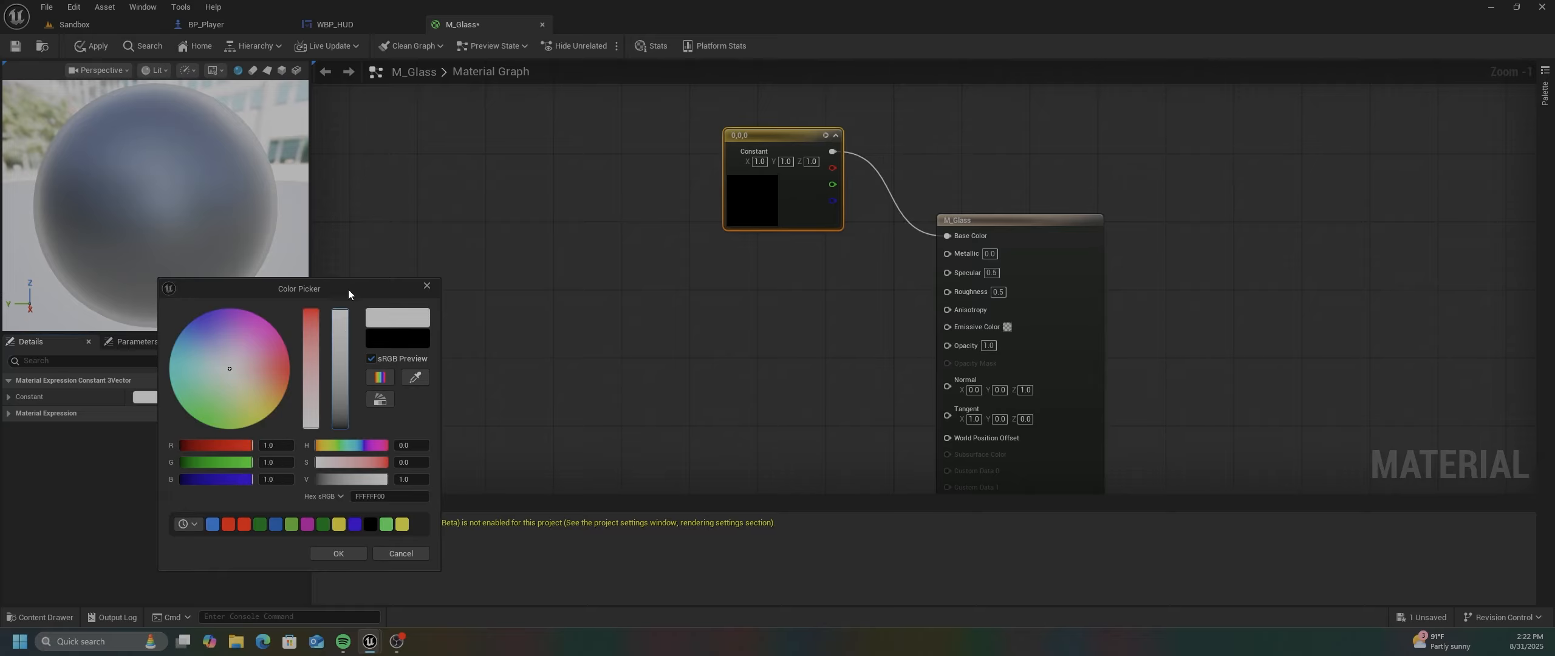
{"action": "left_click", "coordinate": [350, 551]}
- Add a single-value Constant node to the graph and place it just below the white Constant3Vector node
{"action": "right_click_drag", "start_coordinate": [685, 310], "coordinate": [740, 250]}
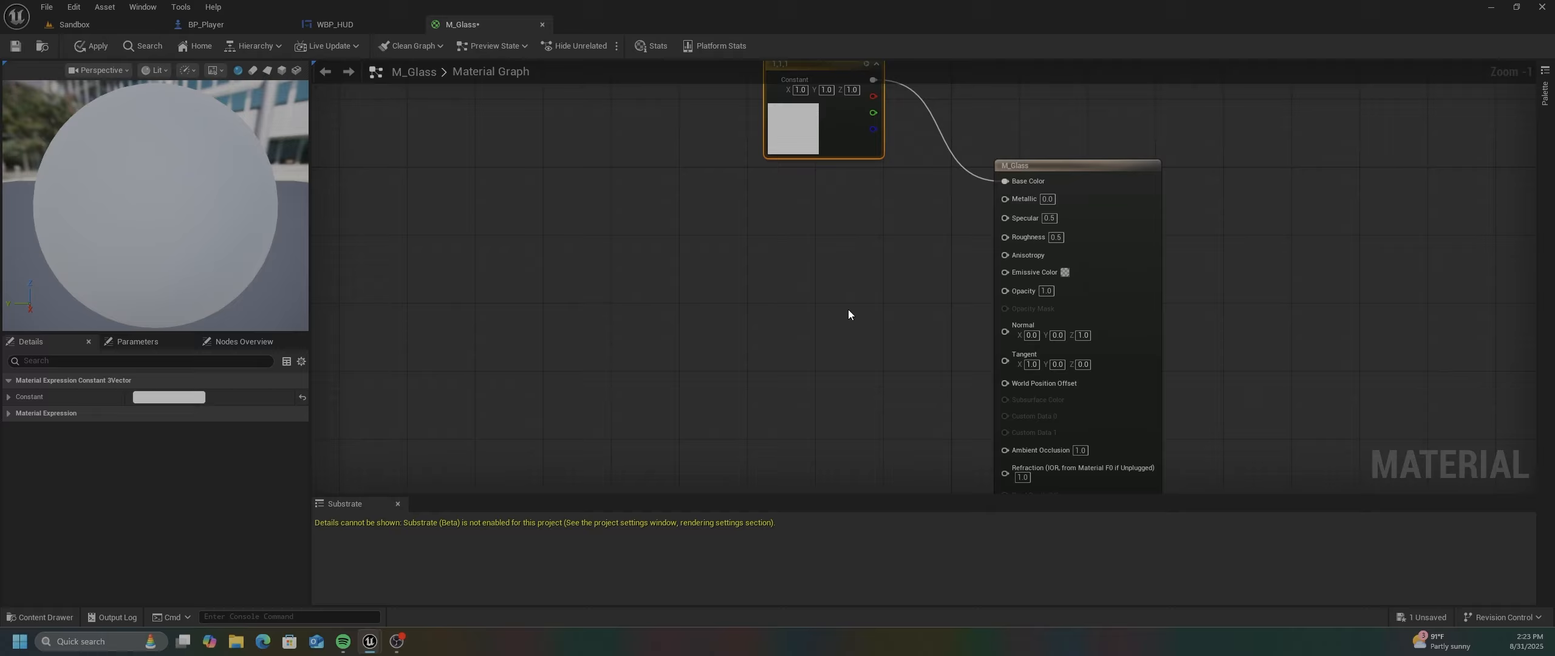
{"action": "key", "text": "1"}
{"action": "left_click", "coordinate": [798, 213]}
{"action": "left_click_drag", "start_coordinate": [811, 214], "coordinate": [734, 197]}
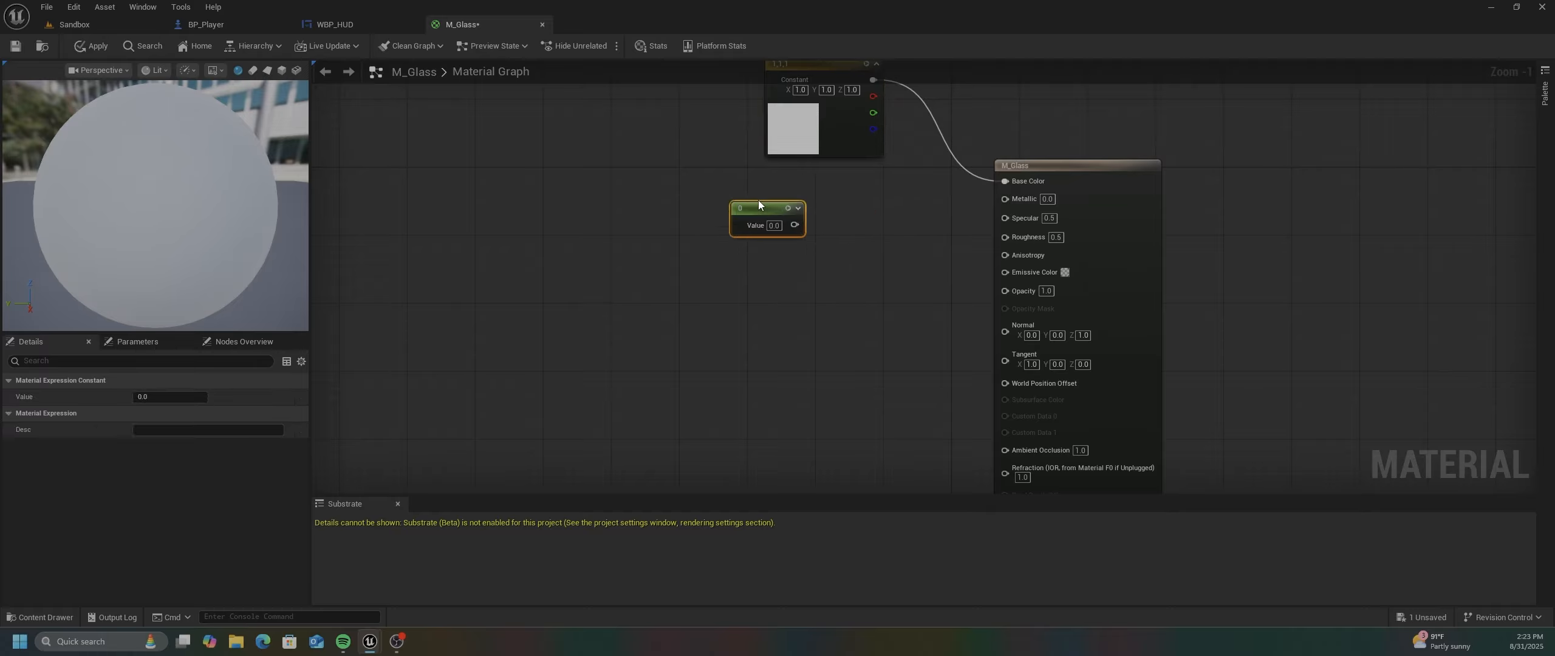
{"action": "right_click_drag", "start_coordinate": [749, 304], "coordinate": [748, 293]}
{"action": "type", "text": "cons"}
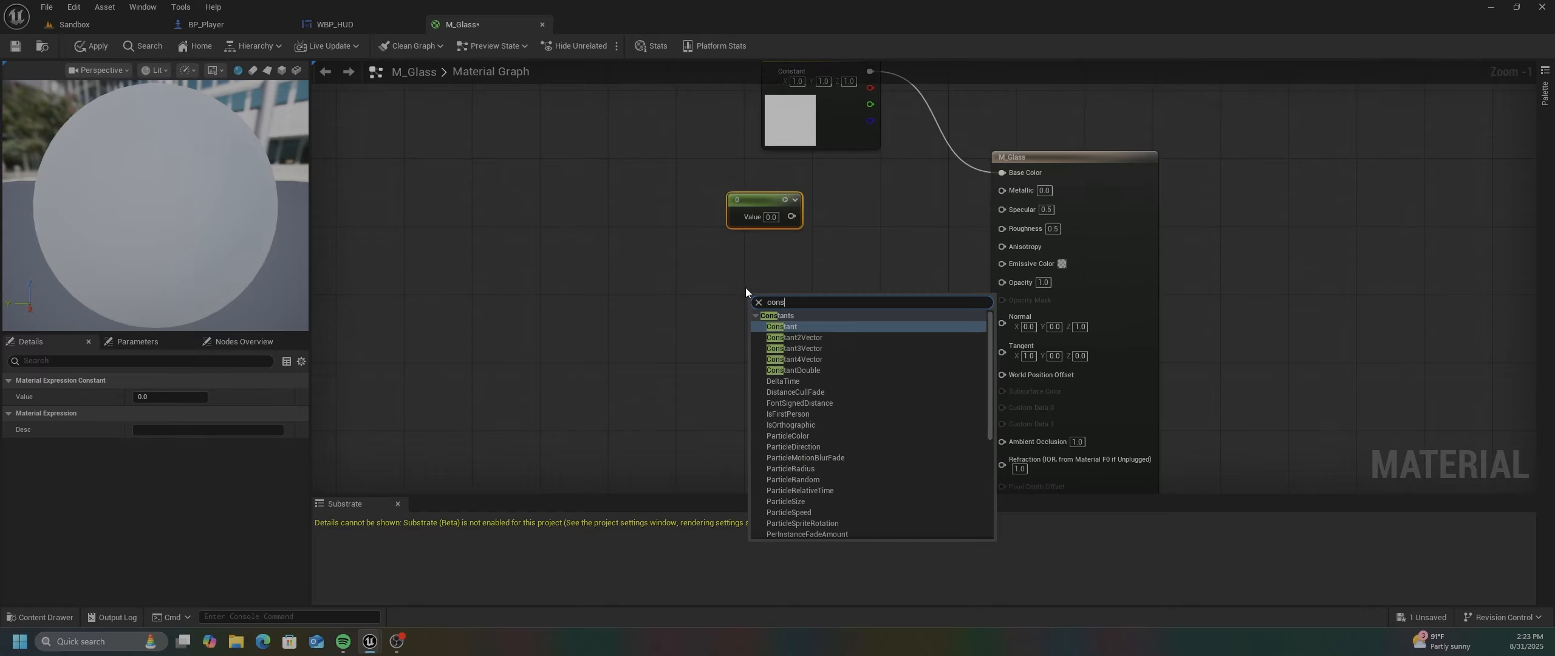
{"action": "left_click", "coordinate": [810, 251]}
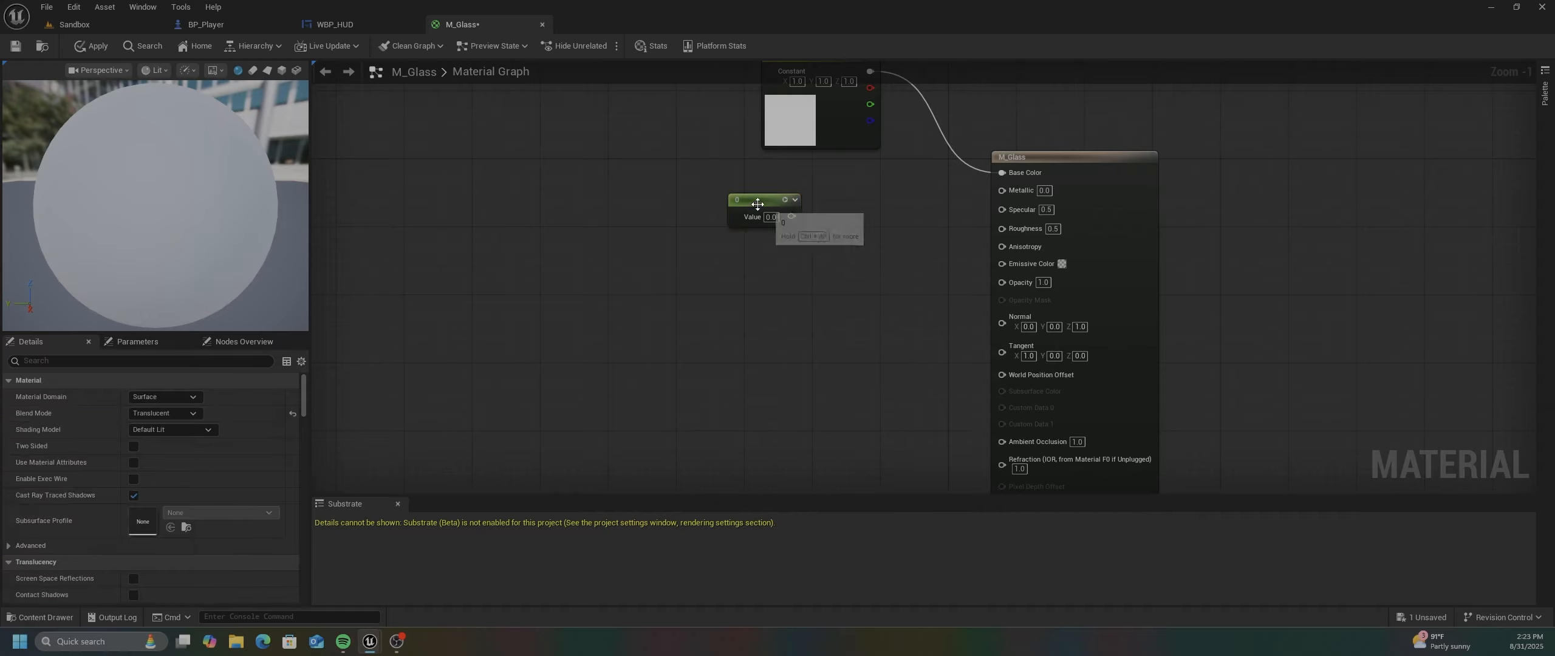
{"action": "left_click_drag", "start_coordinate": [787, 211], "coordinate": [821, 185]}
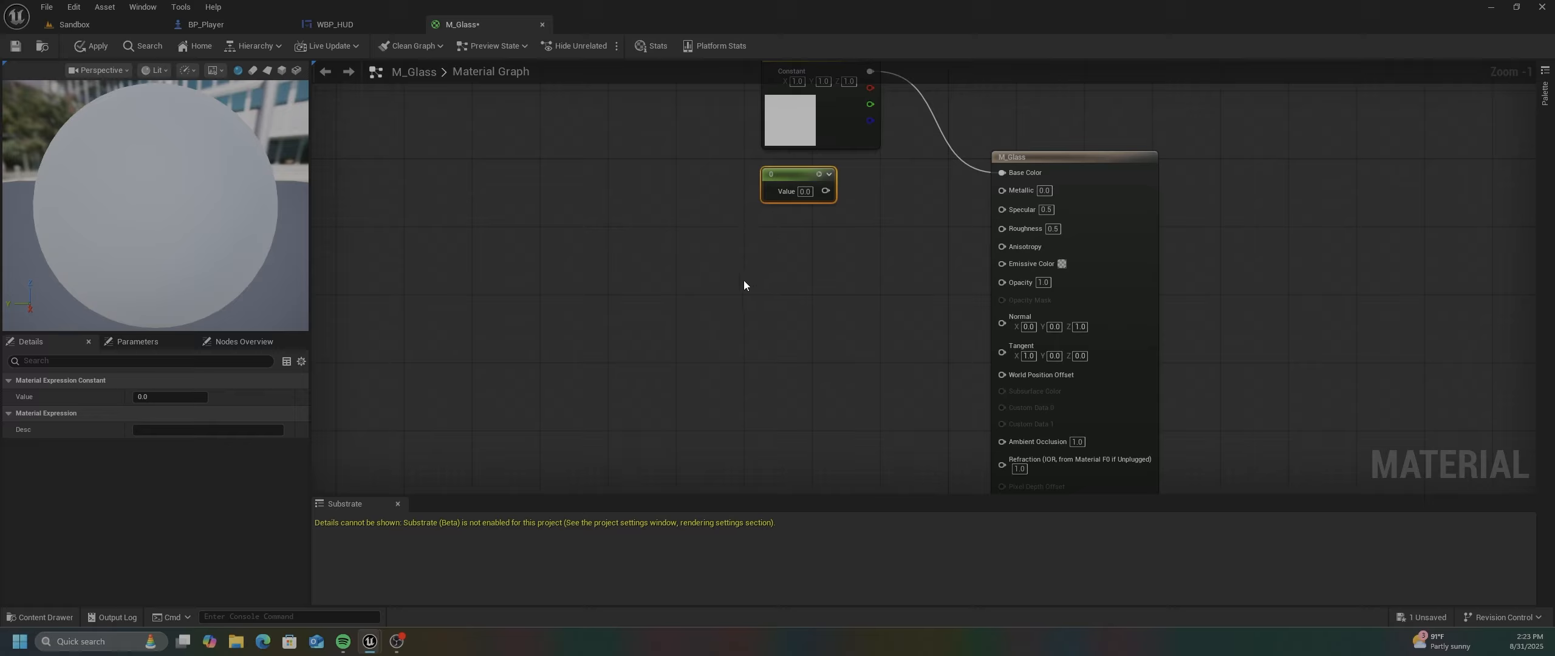
- Convert the single-value Constant node below the white Constant3Vector into a parameter named Metalic
{"action": "right_click", "coordinate": [787, 176]}
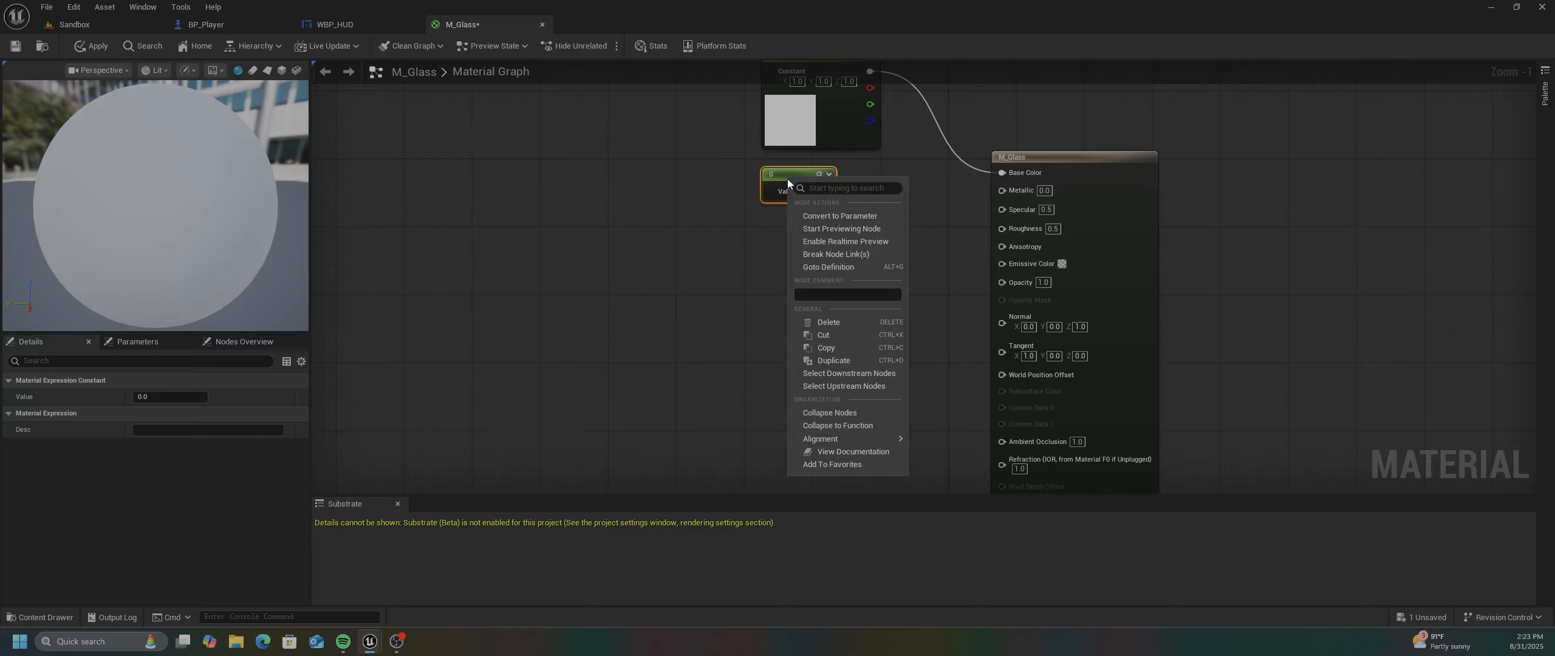
{"action": "left_click", "coordinate": [836, 217]}
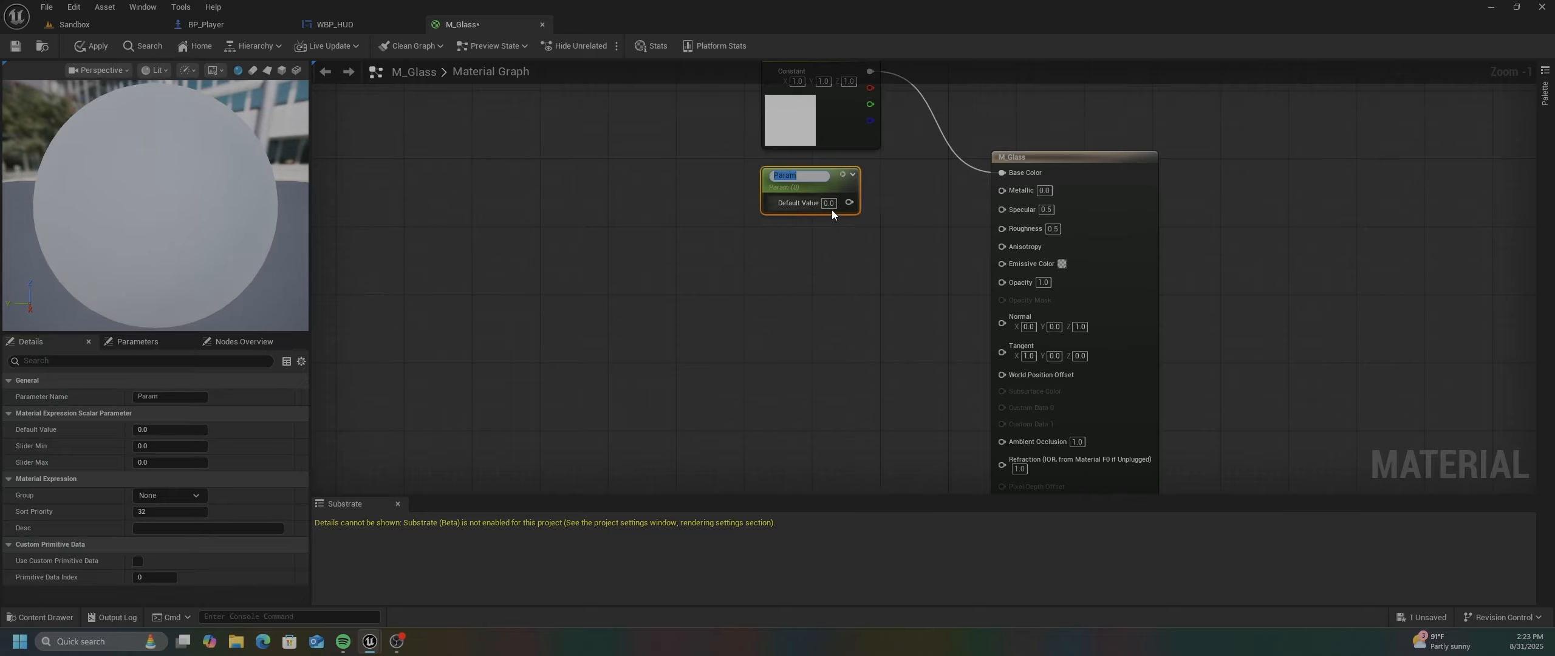
{"action": "type", "text": "Meta"}
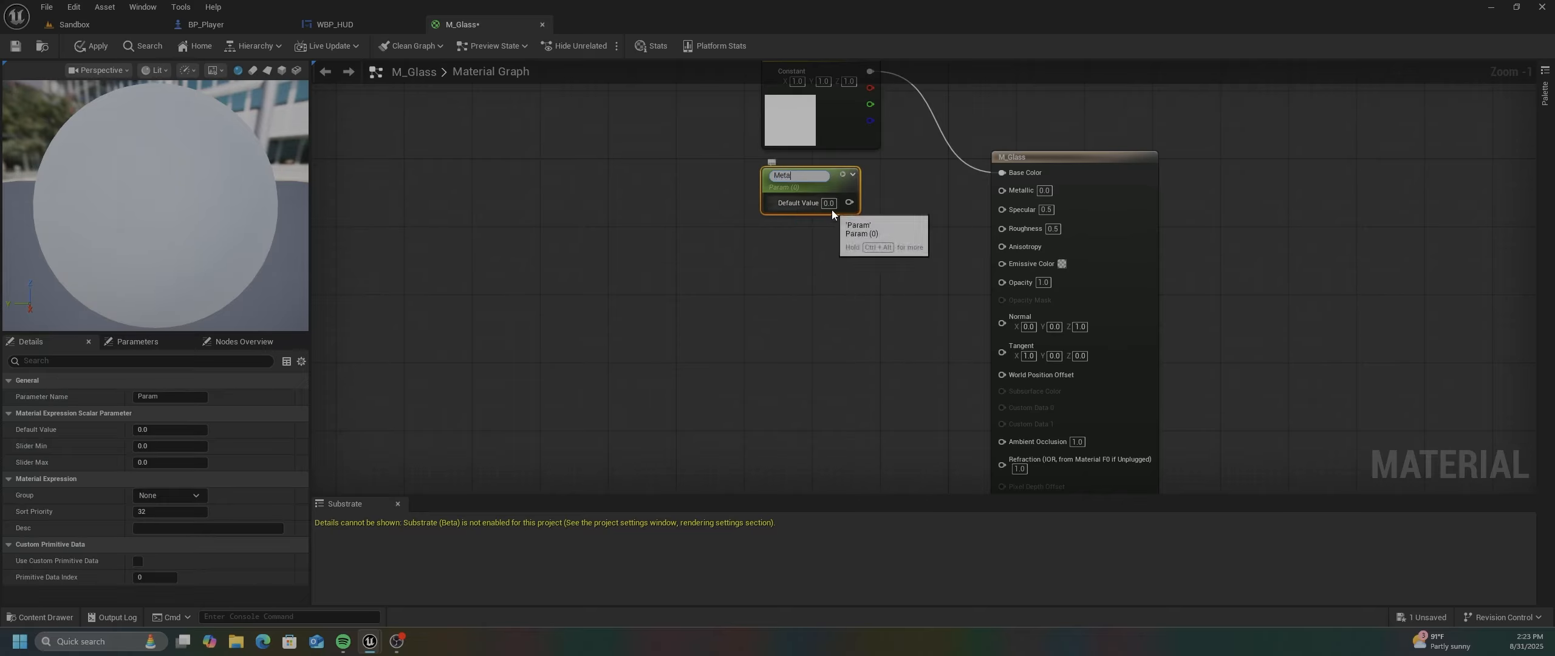
{"action": "type", "text": "lic"}
{"action": "key", "text": "Return"}
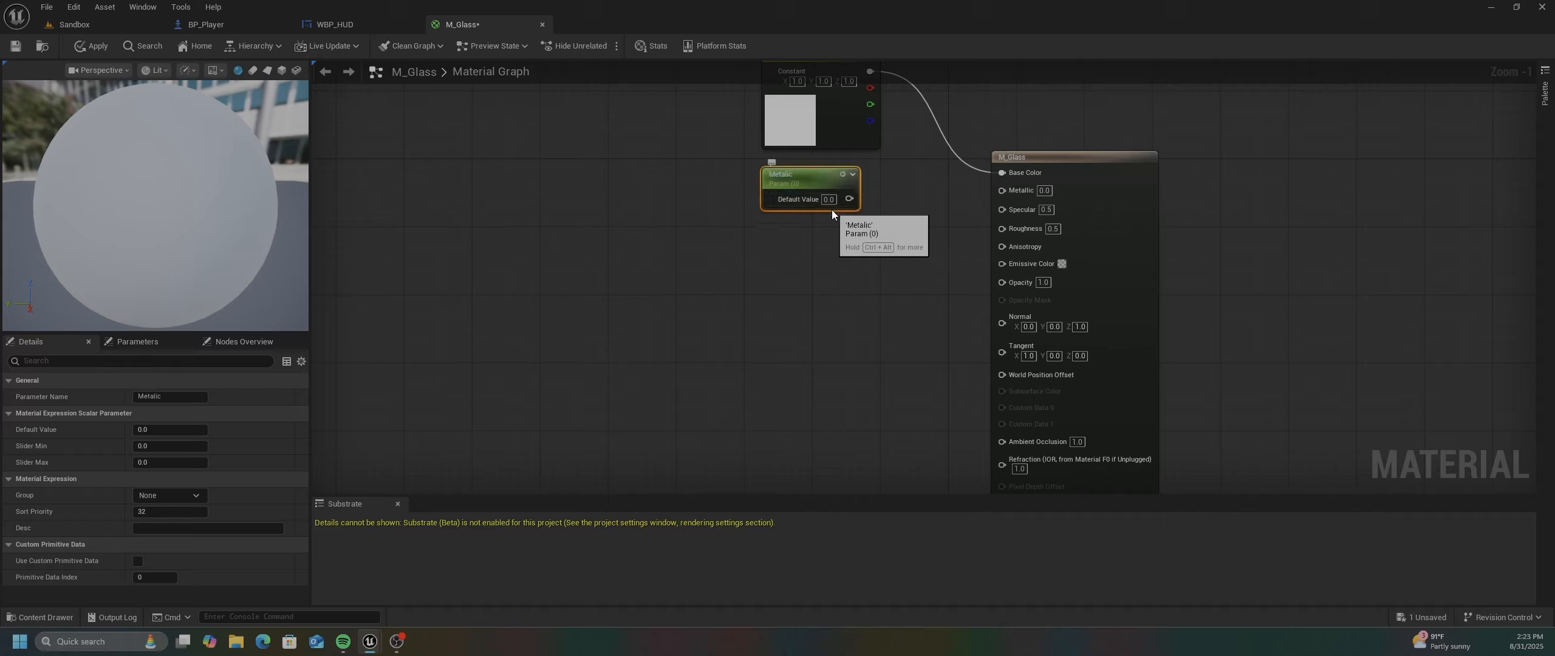
- Set the Metalic parameter's default value to 1 and connect its output to the main node's Metallic input
{"action": "left_click", "coordinate": [831, 200]}
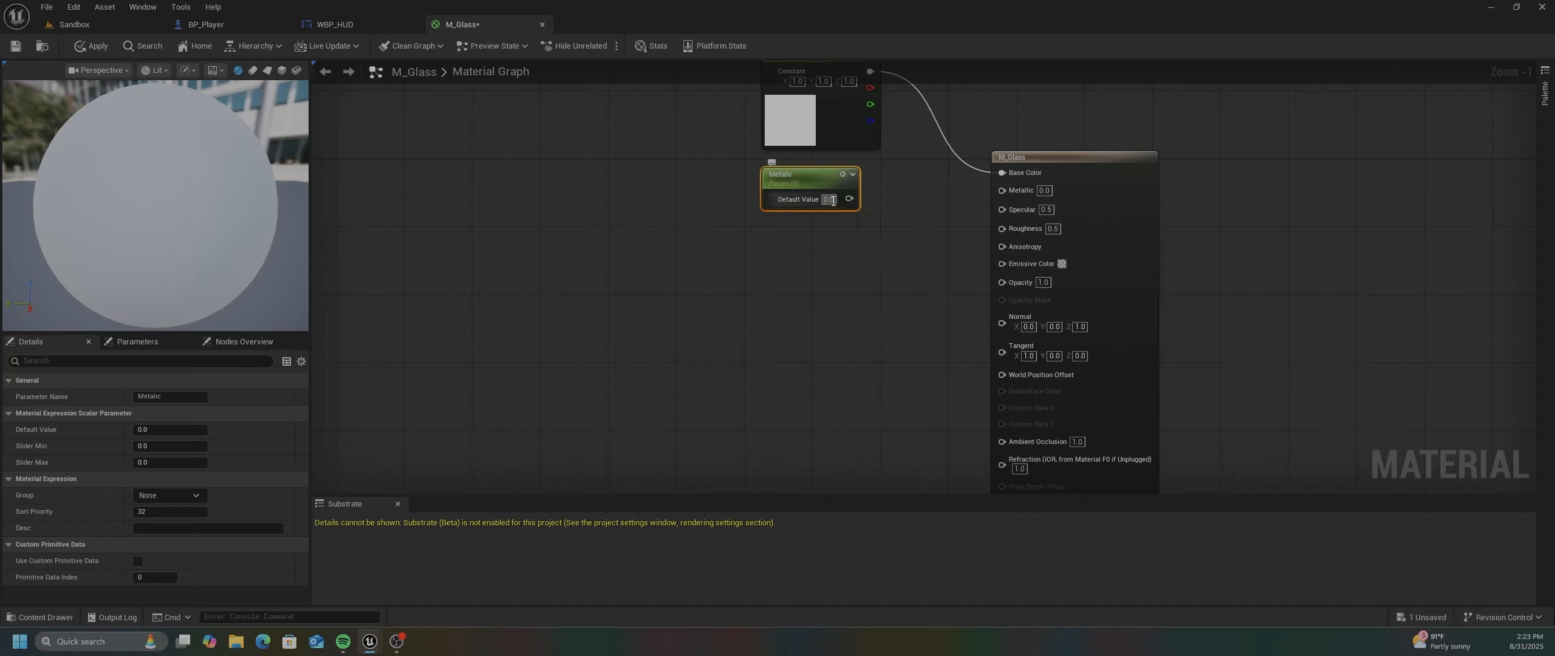
{"action": "type", "text": "1"}
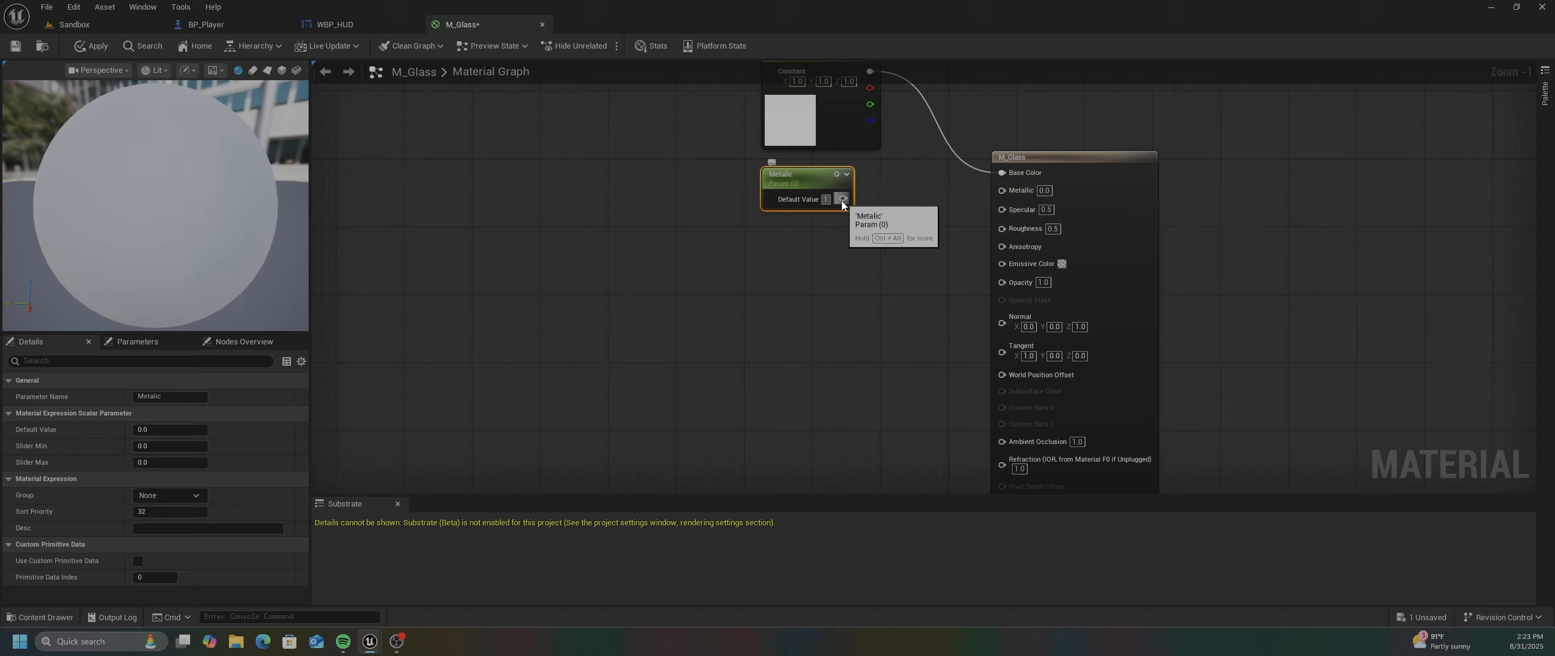
{"action": "key", "text": "Return"}
{"action": "left_click_drag", "start_coordinate": [812, 173], "coordinate": [1001, 192]}
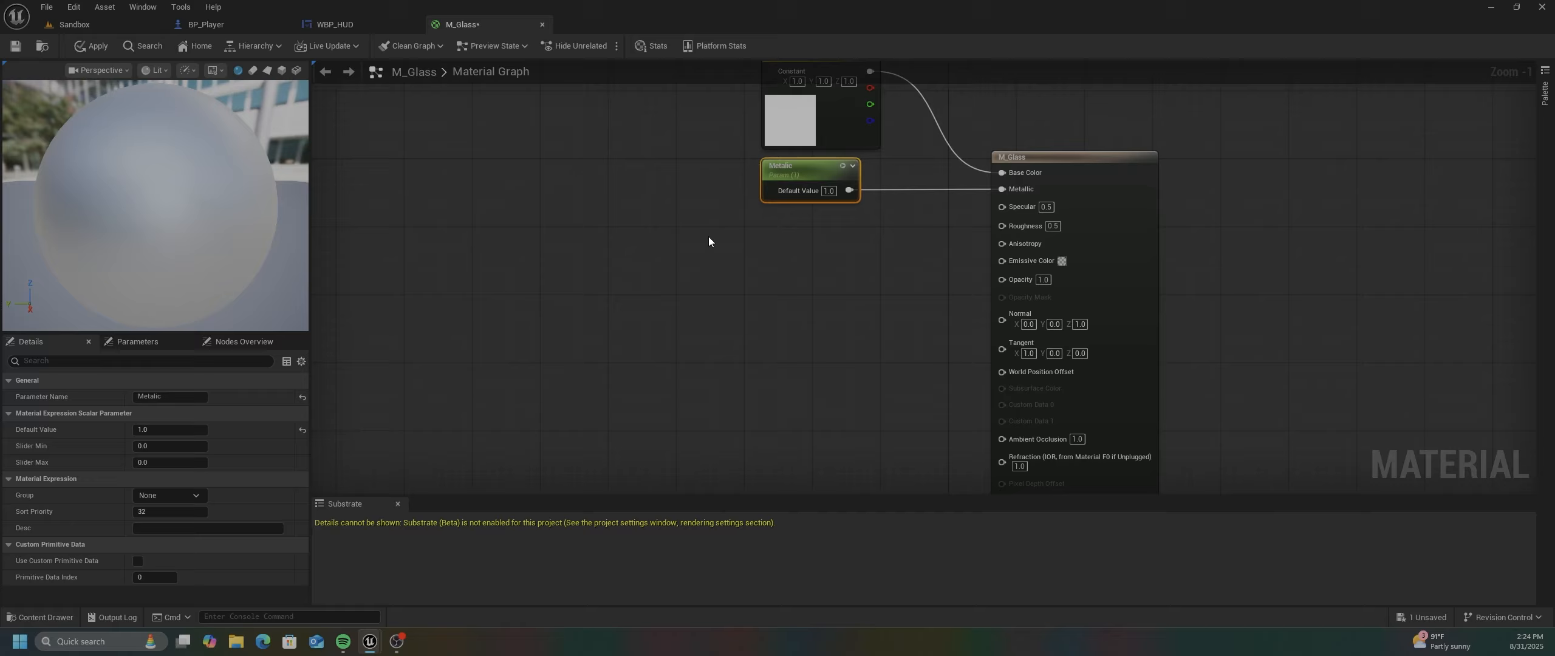
- Add a scalar parameter below the Metalic node and name it Specular
{"action": "left_click", "coordinate": [756, 238]}
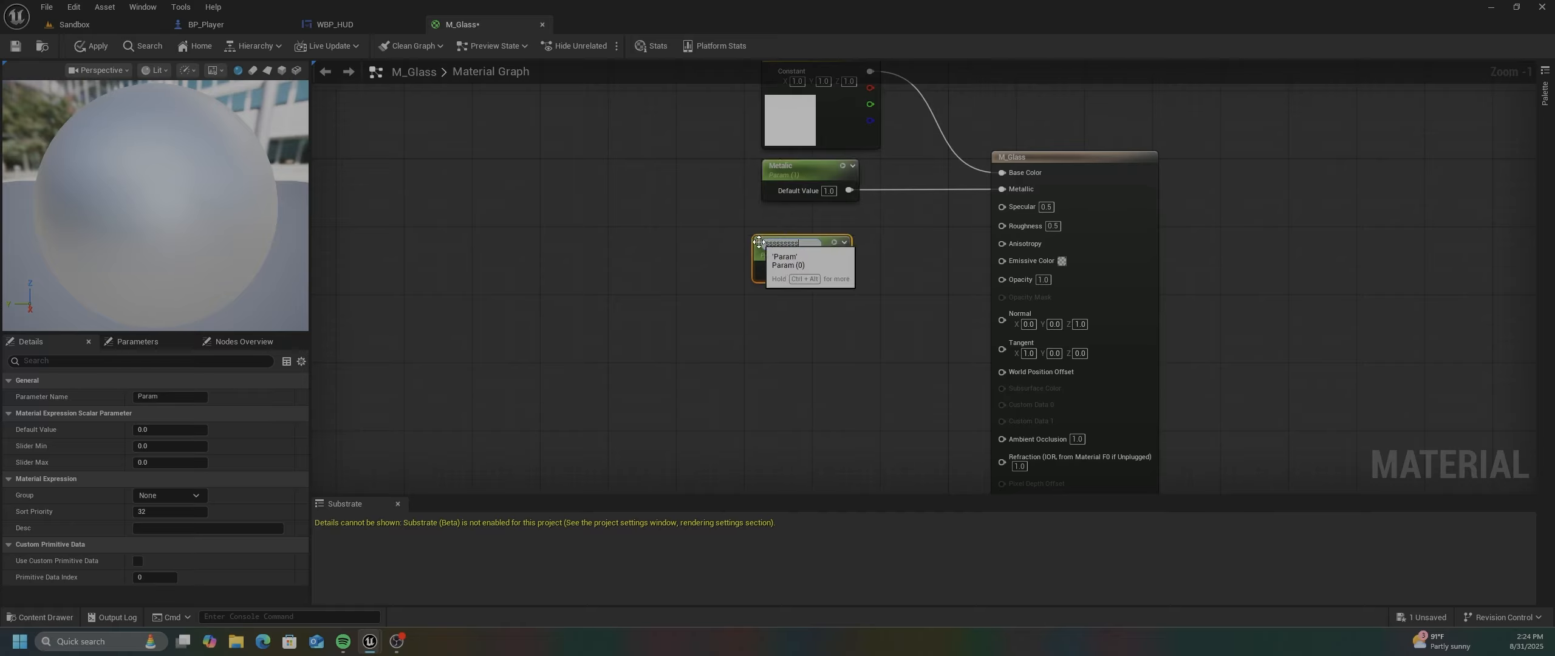
{"action": "type", "text": "ssssssss"}
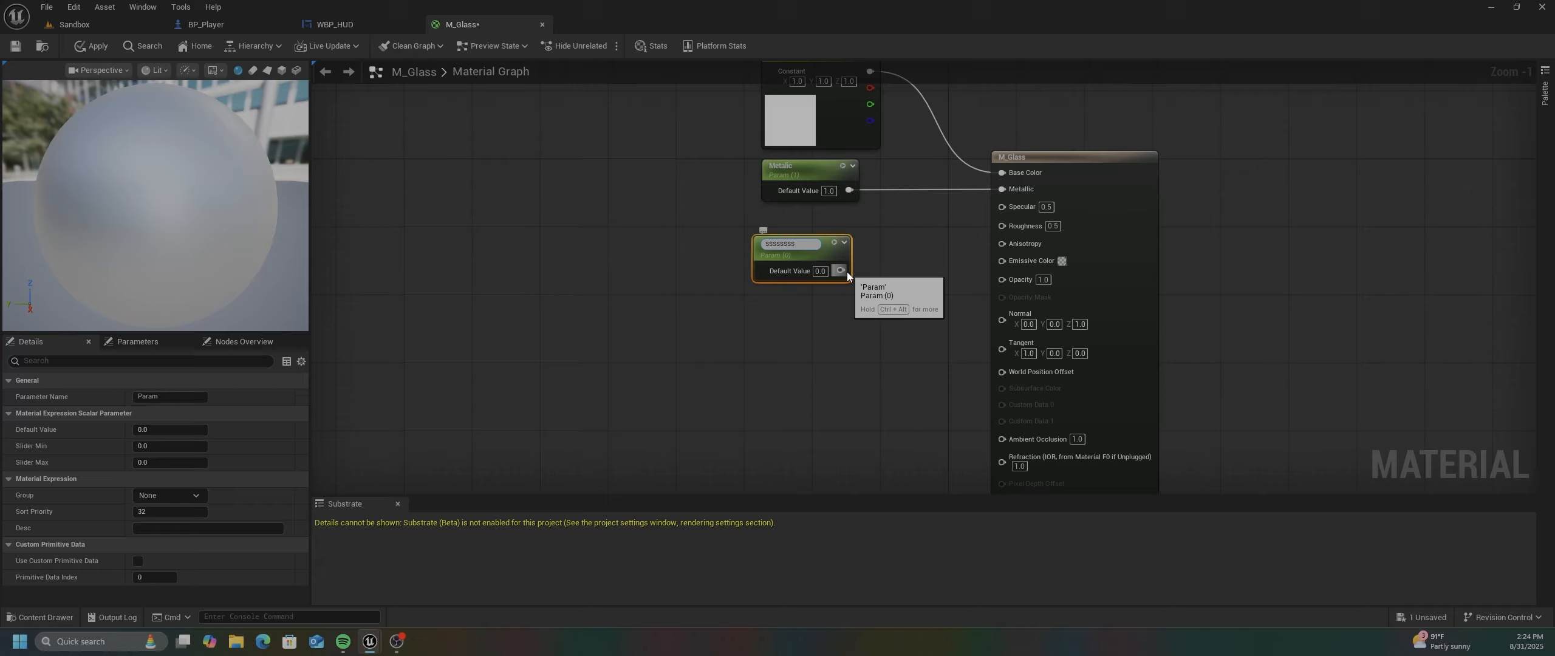
{"action": "key", "text": "BackSpace"}
{"action": "key", "text": "BackSpace"}
{"action": "key", "text": "BackSpace"}
{"action": "key", "text": "BackSpace"}
{"action": "key", "text": "BackSpace"}
{"action": "key", "text": "BackSpace"}
{"action": "key", "text": "BackSpace"}
{"action": "key", "text": "BackSpace"}
{"action": "key", "text": "BackSpace"}
{"action": "key", "text": "Return"}
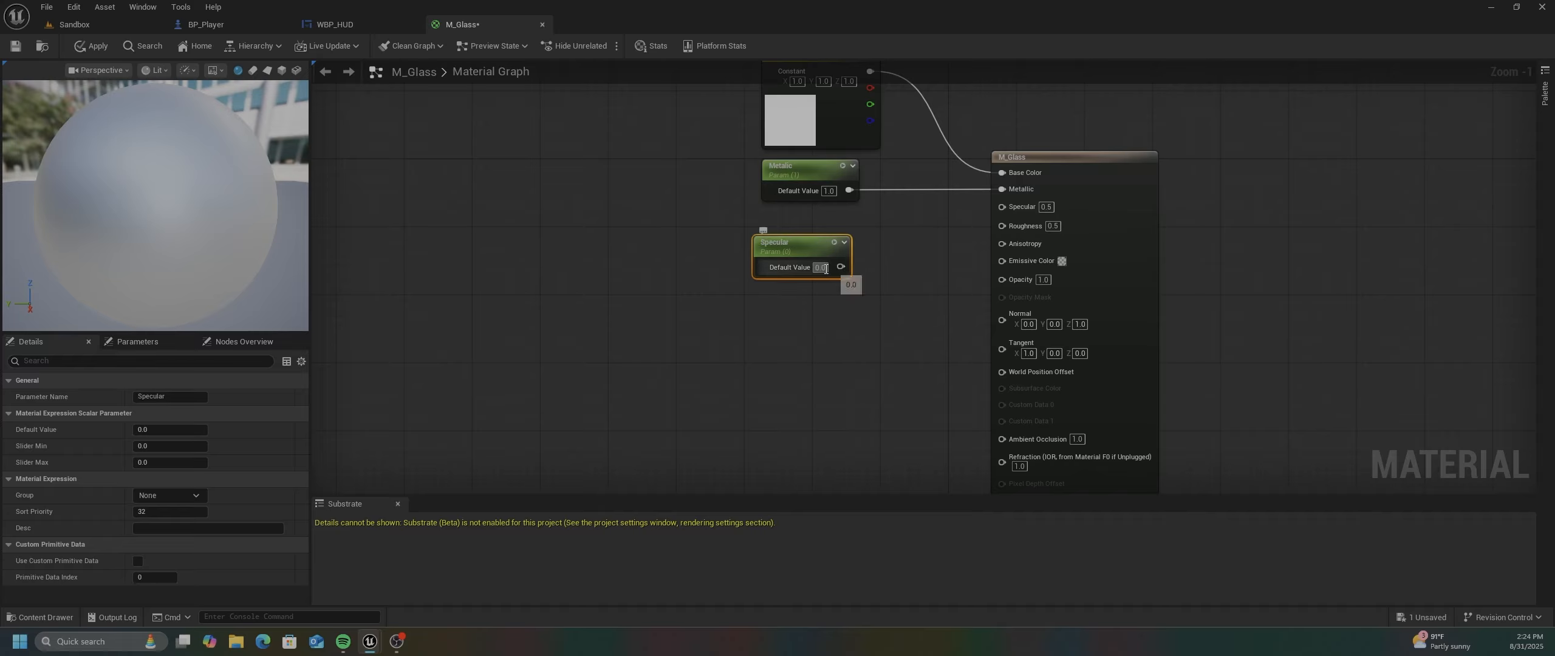
- Set the Specular parameter's default value to 0.5, align it under Metalic and connect it to the Specular input
{"action": "left_click", "coordinate": [820, 267]}
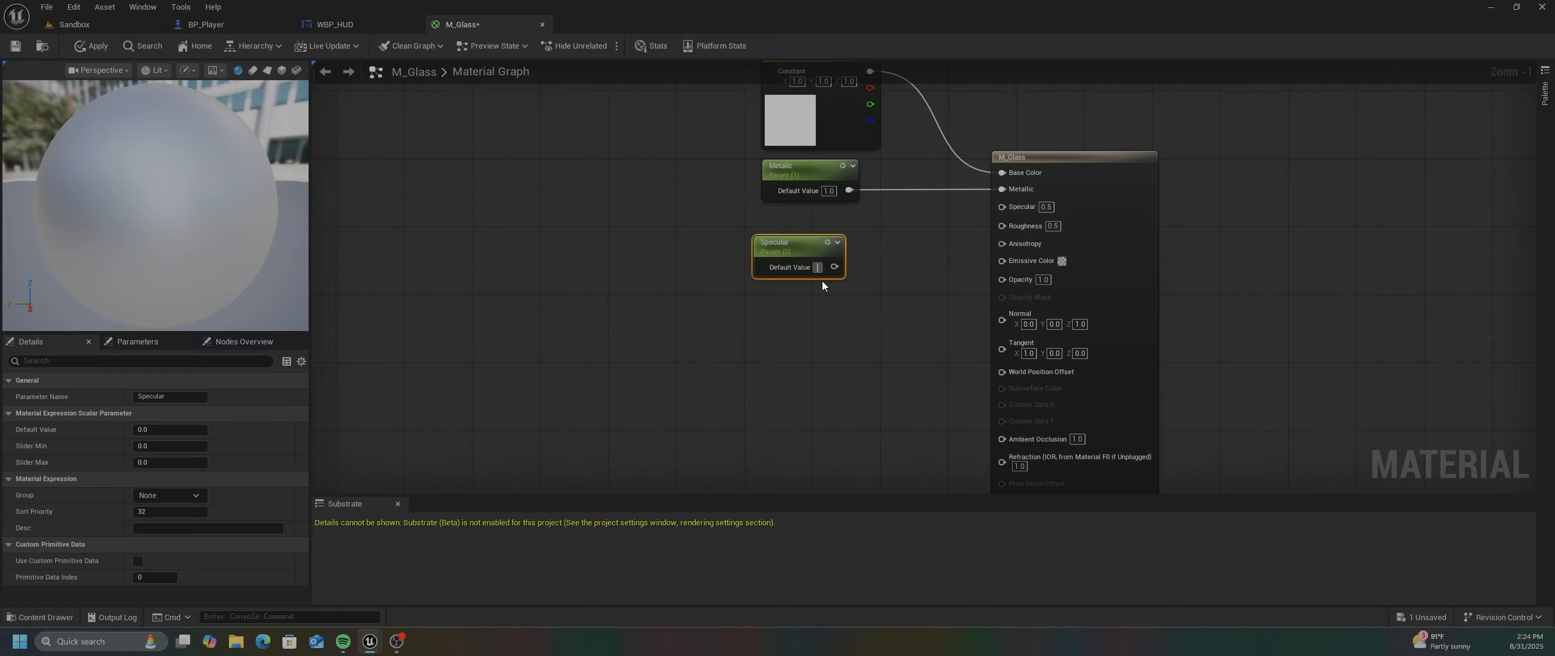
{"action": "type", "text": ".5"}
{"action": "left_click_drag", "start_coordinate": [825, 244], "coordinate": [842, 227]}
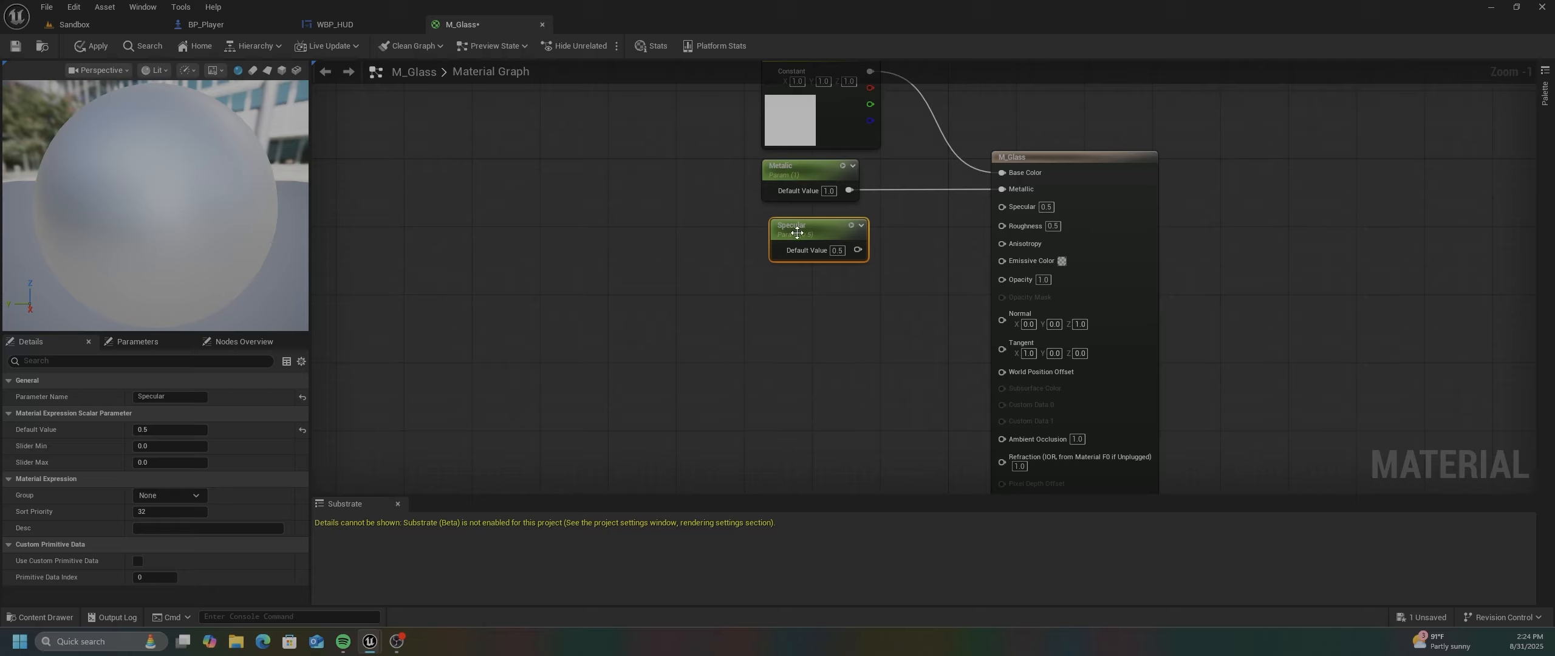
{"action": "left_click_drag", "start_coordinate": [812, 224], "coordinate": [803, 215]}
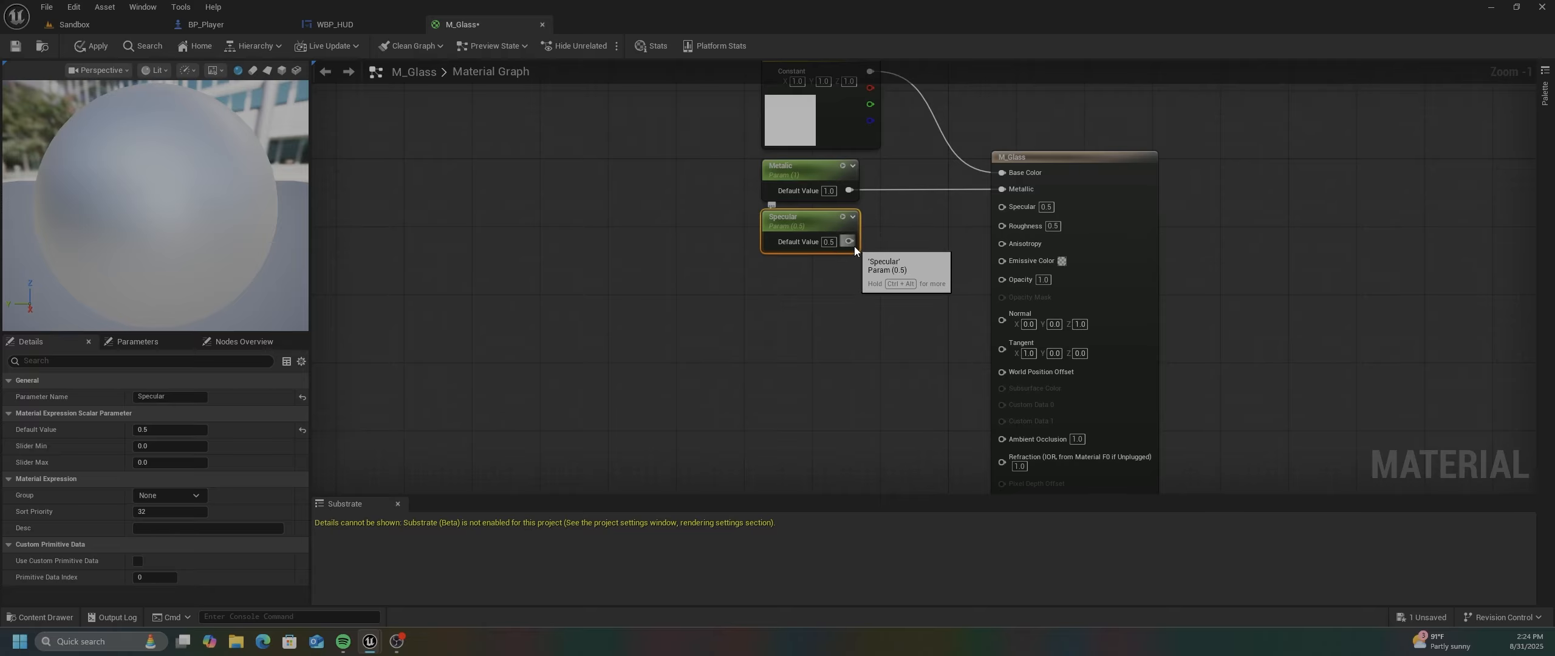
{"action": "left_click_drag", "start_coordinate": [849, 241], "coordinate": [1001, 205]}
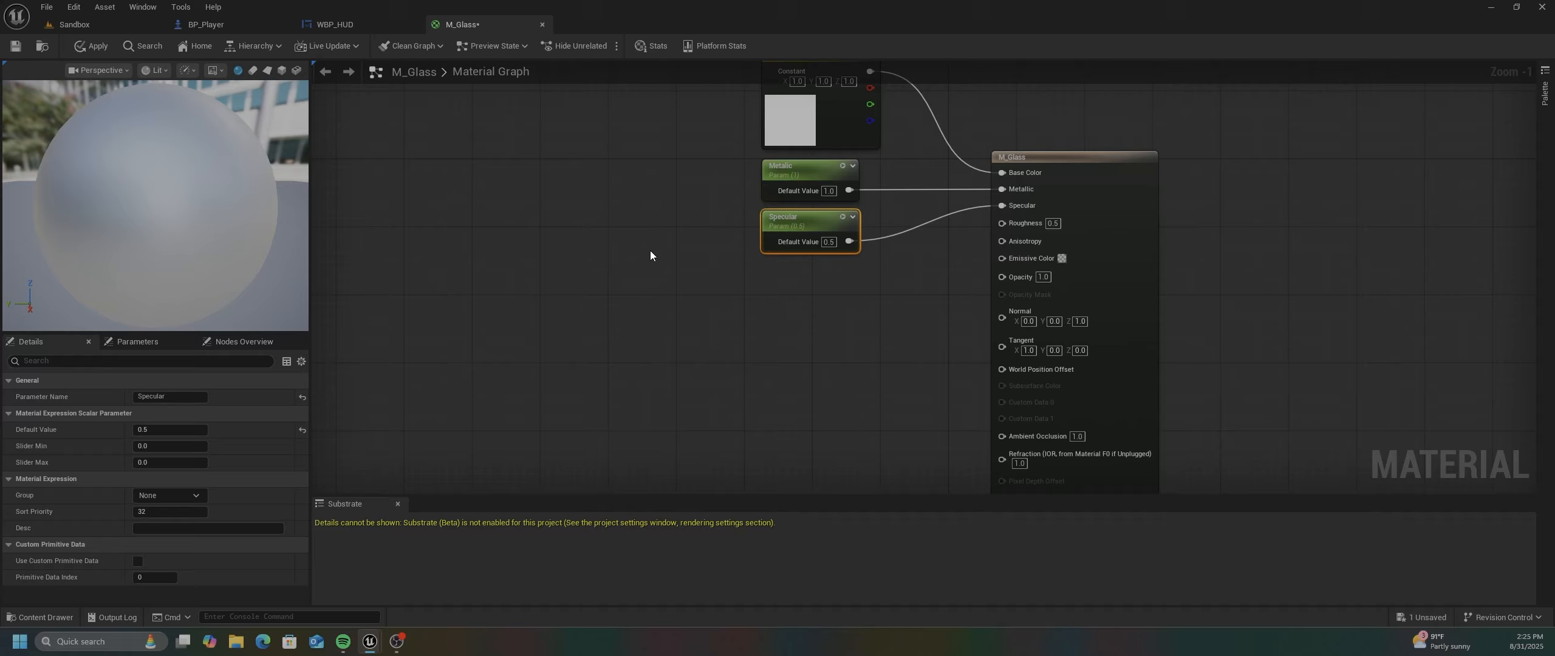
- Add a scalar parameter below the Specular node and name it Roughness
{"action": "left_click", "coordinate": [780, 275]}
{"action": "type", "text": "sssssss"}
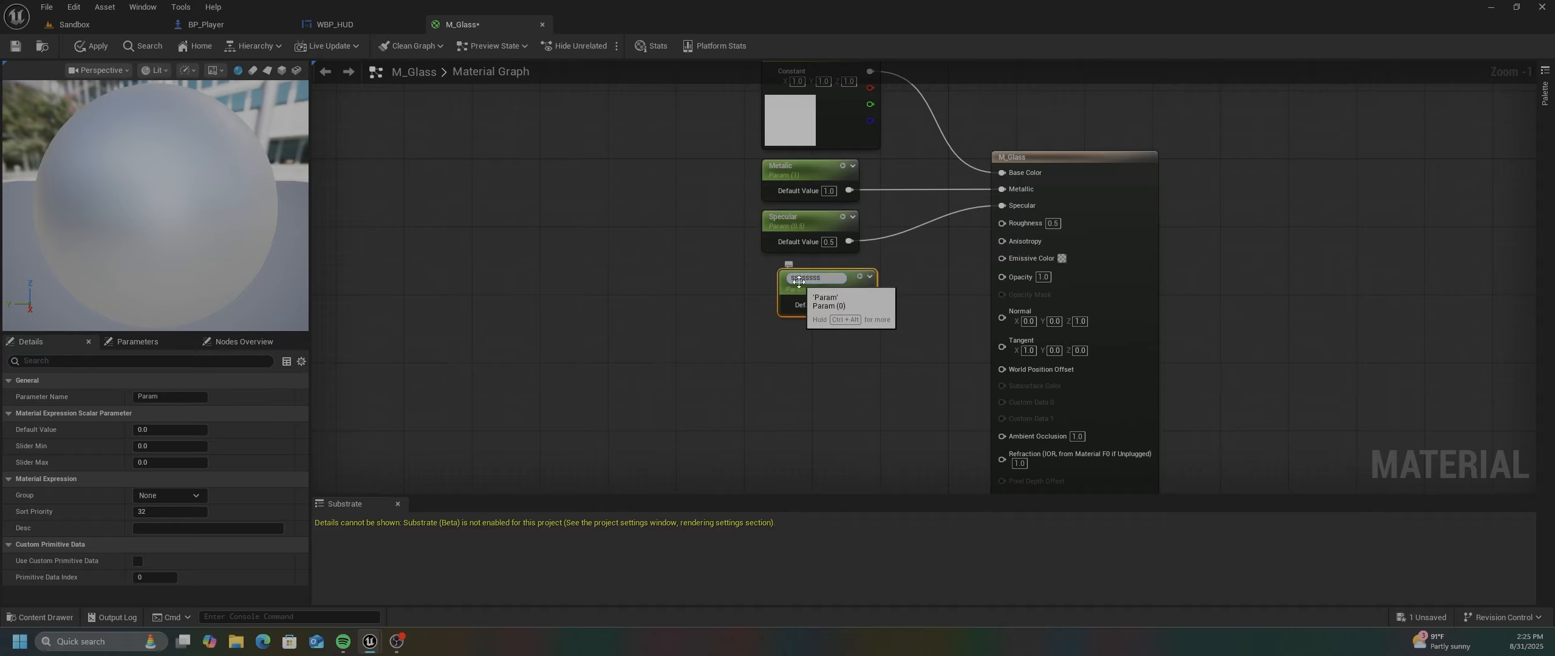
{"action": "key", "text": "BackSpace"}
{"action": "key", "text": "BackSpace"}
{"action": "key", "text": "BackSpace"}
{"action": "key", "text": "BackSpace"}
{"action": "key", "text": "BackSpace"}
{"action": "key", "text": "BackSpace"}
{"action": "type", "text": "Roughness"}
{"action": "key", "text": "Return"}
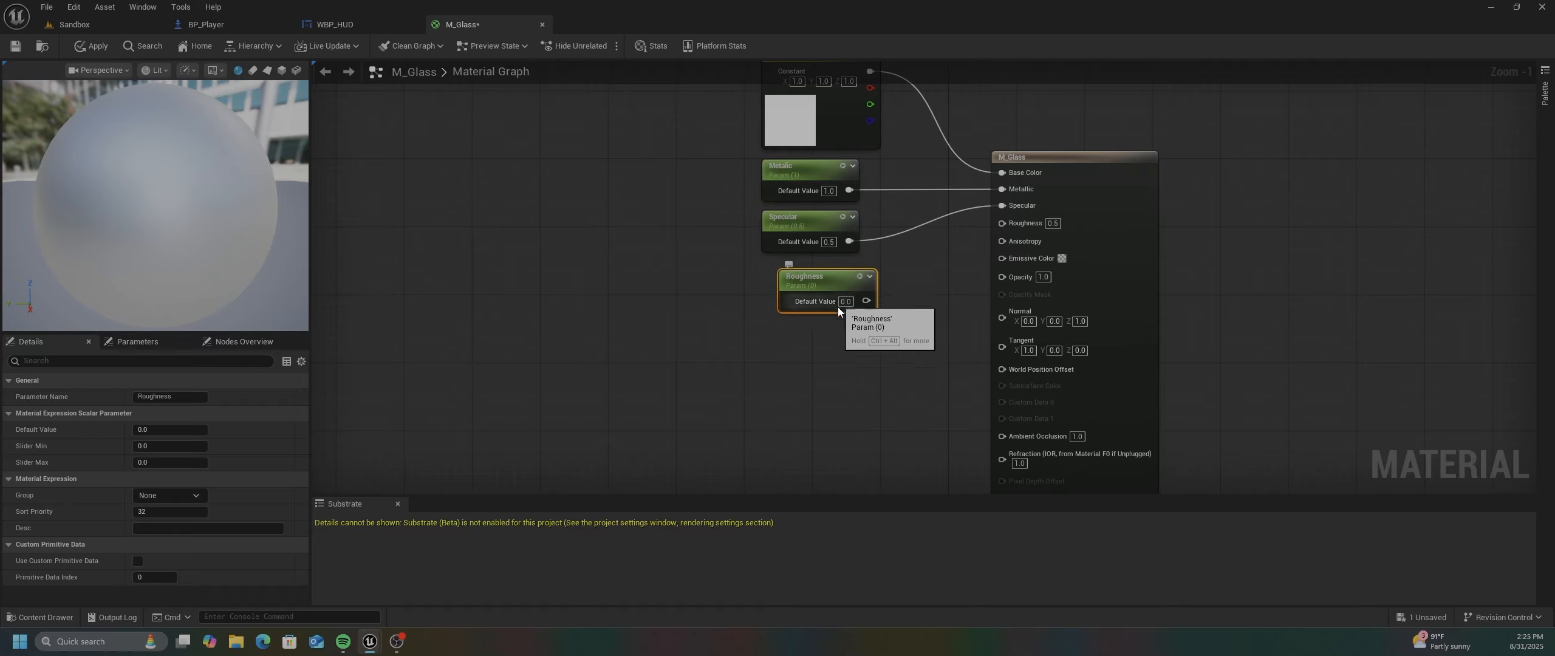
- Connect the Roughness parameter to the main node's Roughness input and align it under the Specular node
{"action": "left_click_drag", "start_coordinate": [821, 278], "coordinate": [1000, 223]}
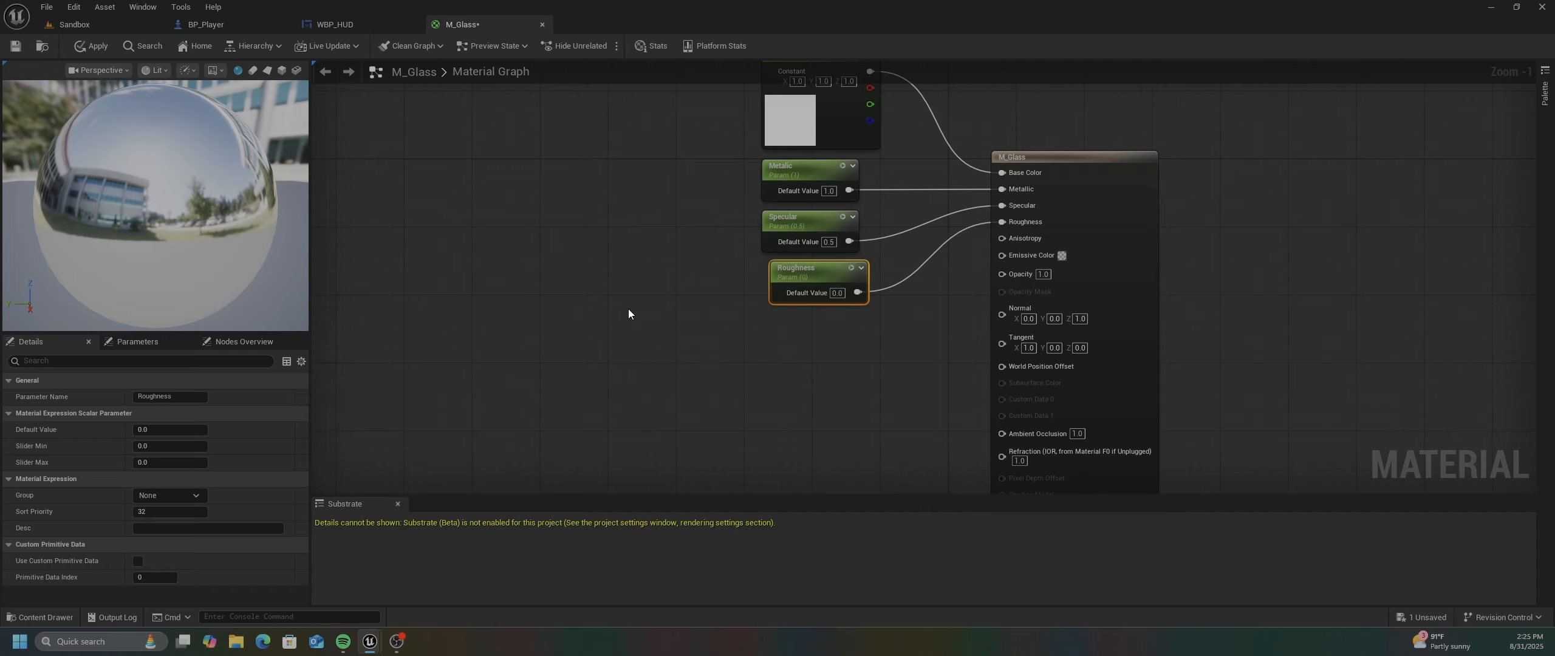
{"action": "right_click_drag", "start_coordinate": [649, 304], "coordinate": [614, 229]}
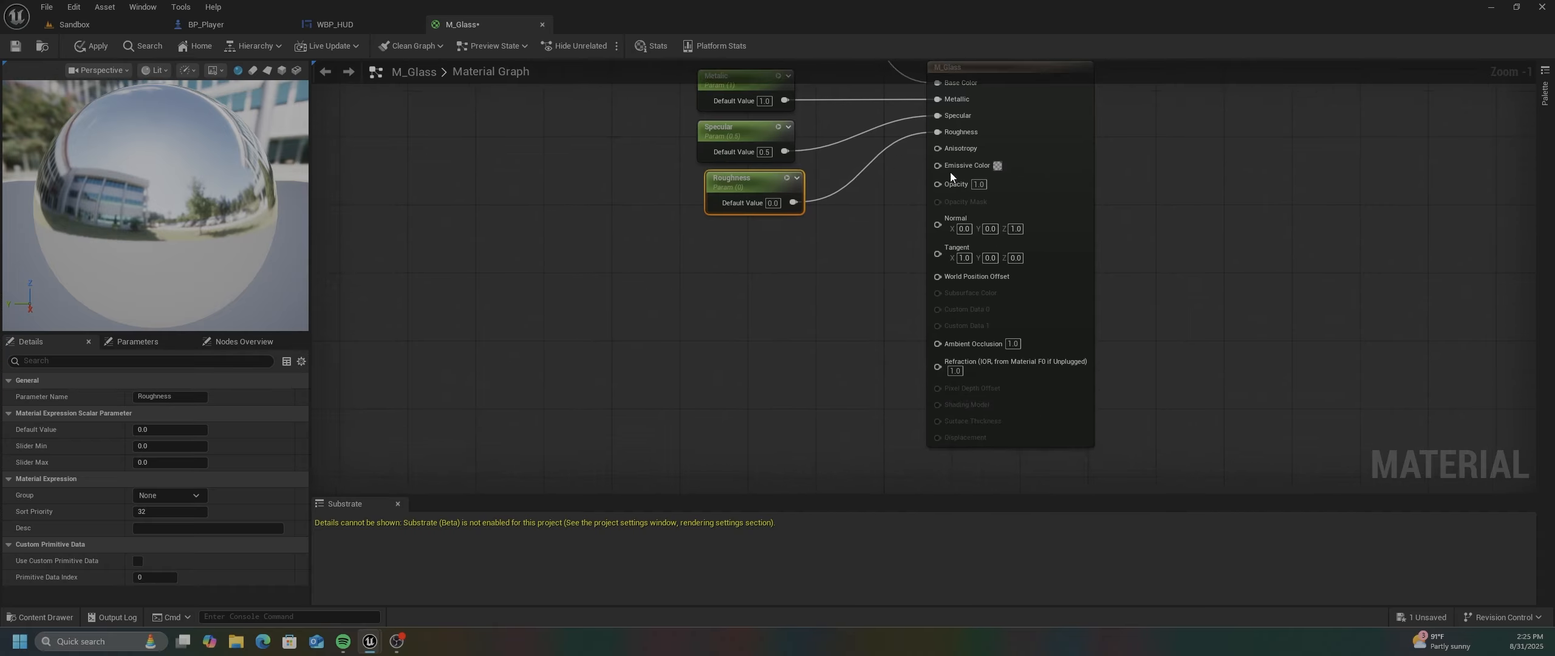
{"action": "left_click_drag", "start_coordinate": [741, 182], "coordinate": [733, 182]}
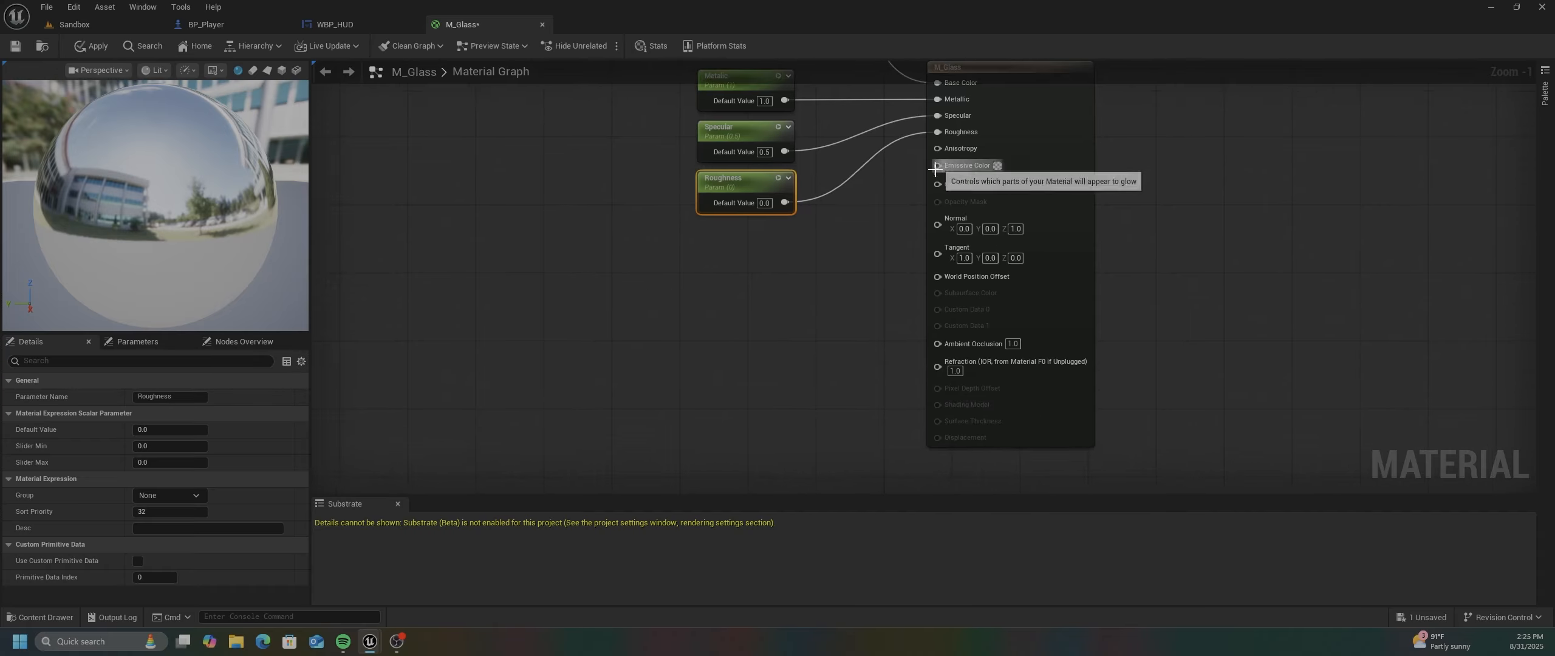
- Add a scalar parameter named Opacity below Roughness with a default value of 0.5 and connect it to the Opacity input
{"action": "right_click_drag", "start_coordinate": [726, 289], "coordinate": [743, 231]}
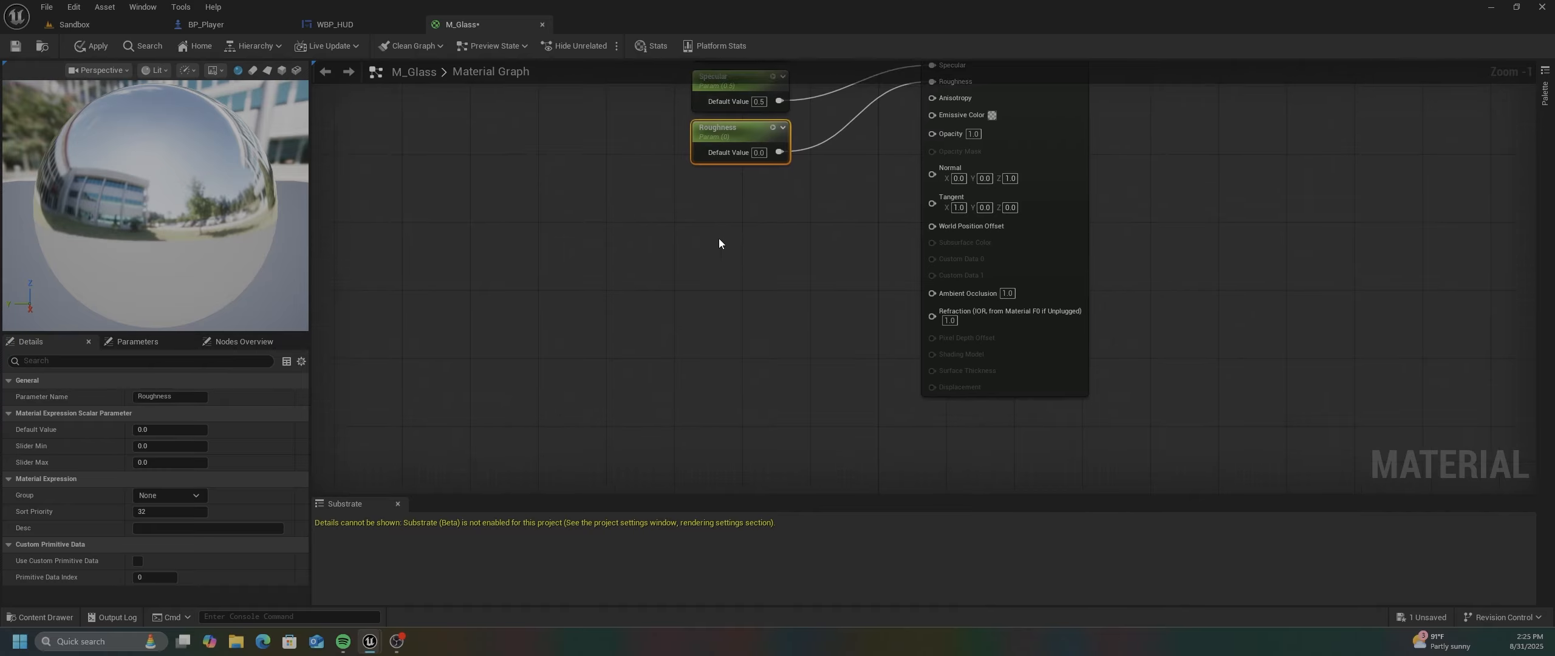
{"action": "left_click", "coordinate": [731, 203]}
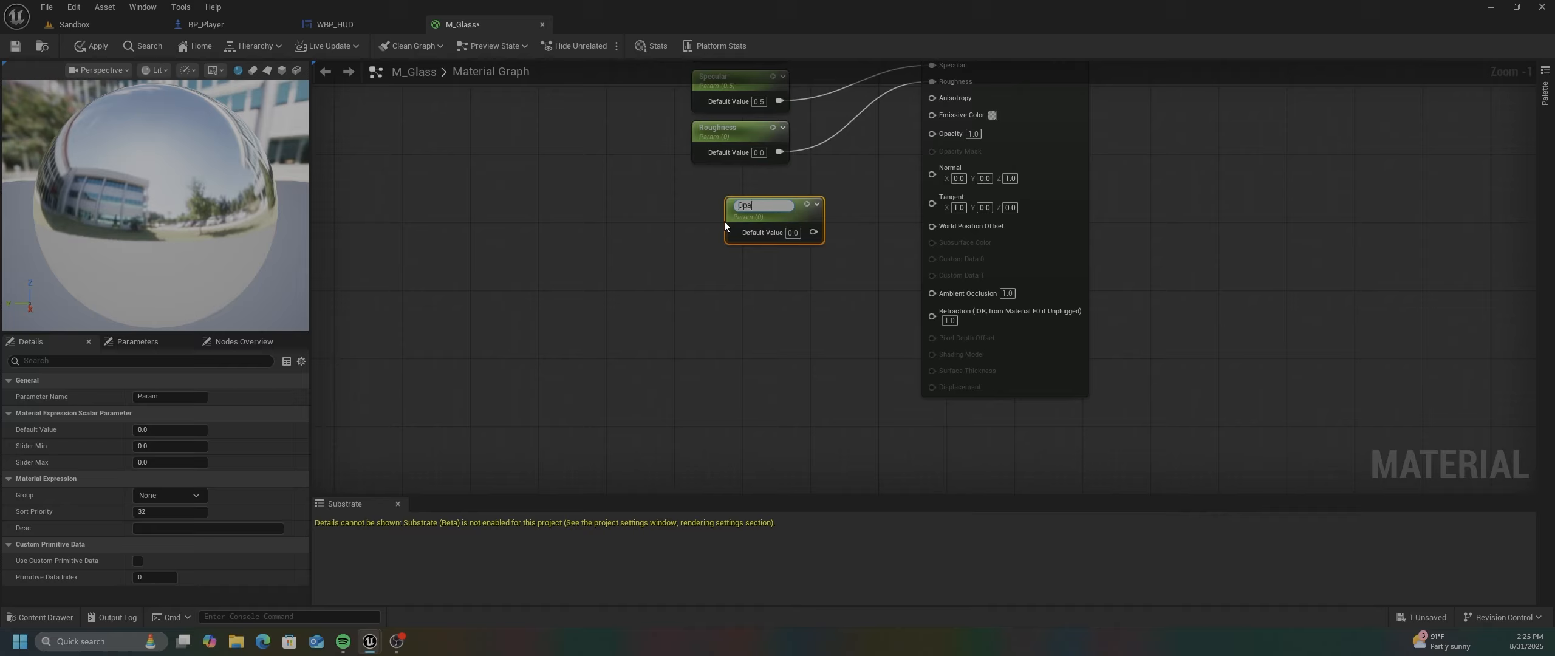
{"action": "type", "text": "Opacity"}
{"action": "key", "text": "Return"}
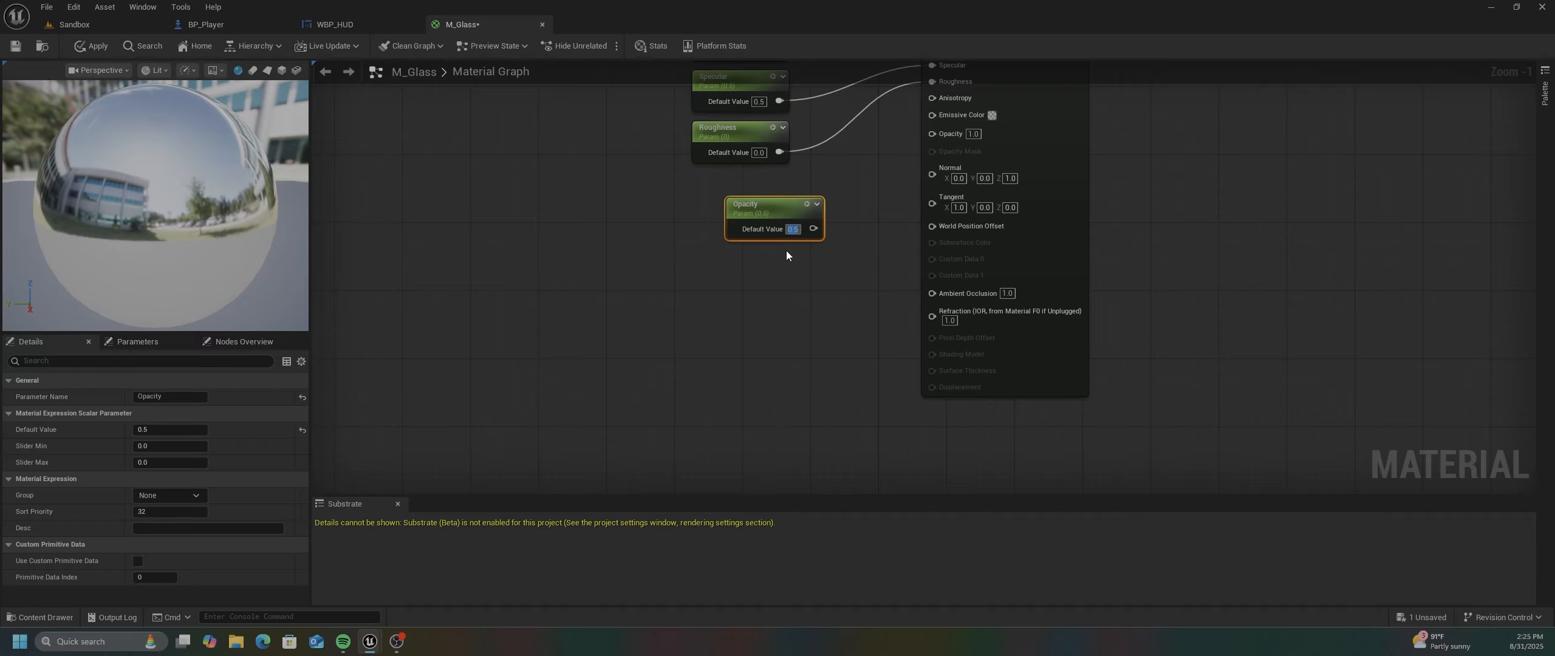
{"action": "left_click_drag", "start_coordinate": [779, 205], "coordinate": [933, 133]}
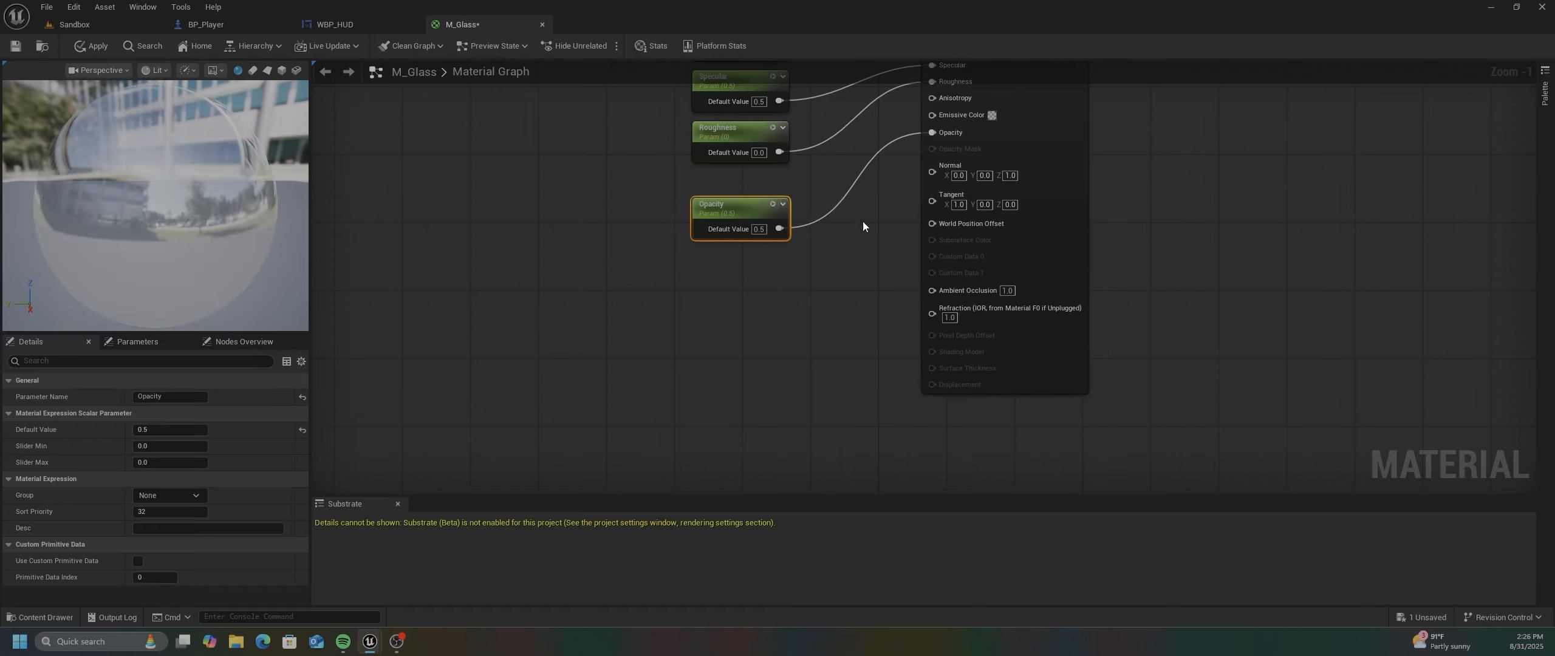
{"action": "left_click", "coordinate": [758, 229]}
- Add a Constant node with a value of 1 below and to the left of the Opacity parameter
{"action": "left_click", "coordinate": [597, 314]}
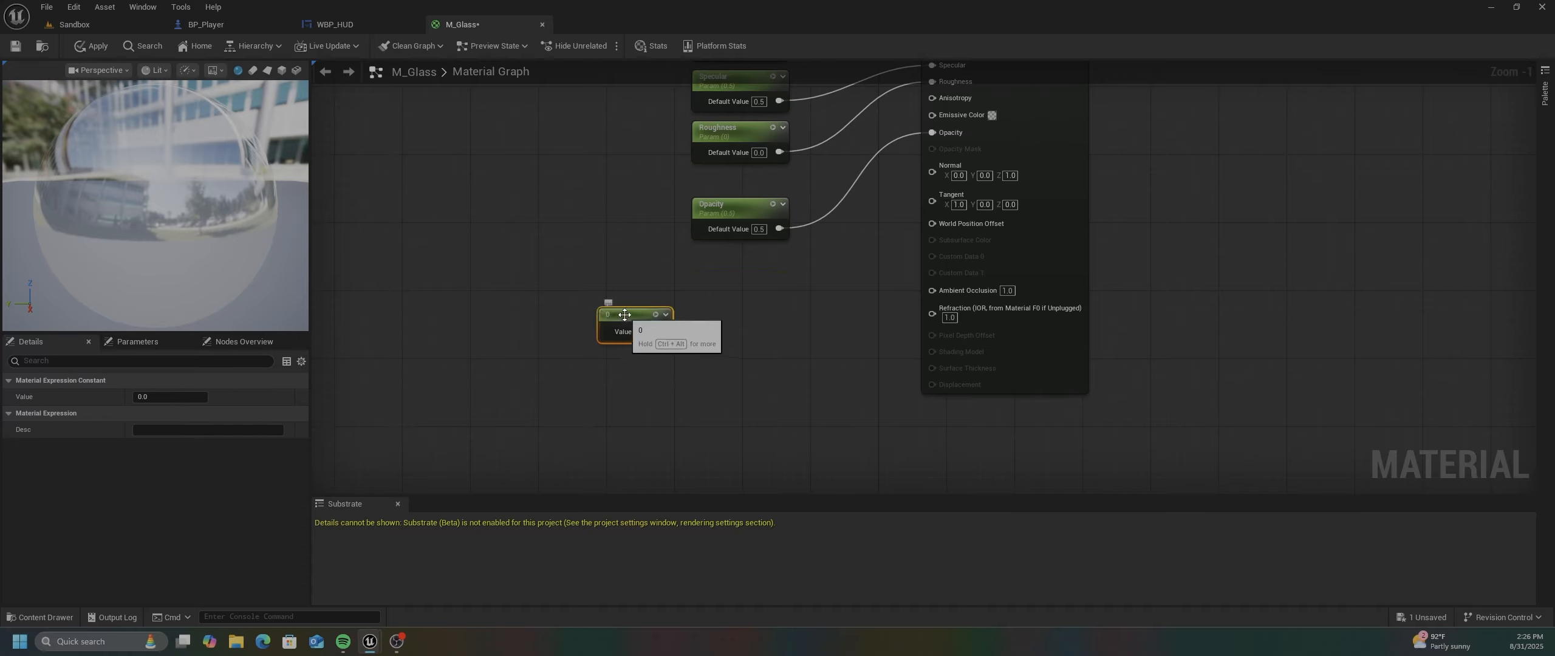
{"action": "left_click_drag", "start_coordinate": [624, 314], "coordinate": [629, 306]}
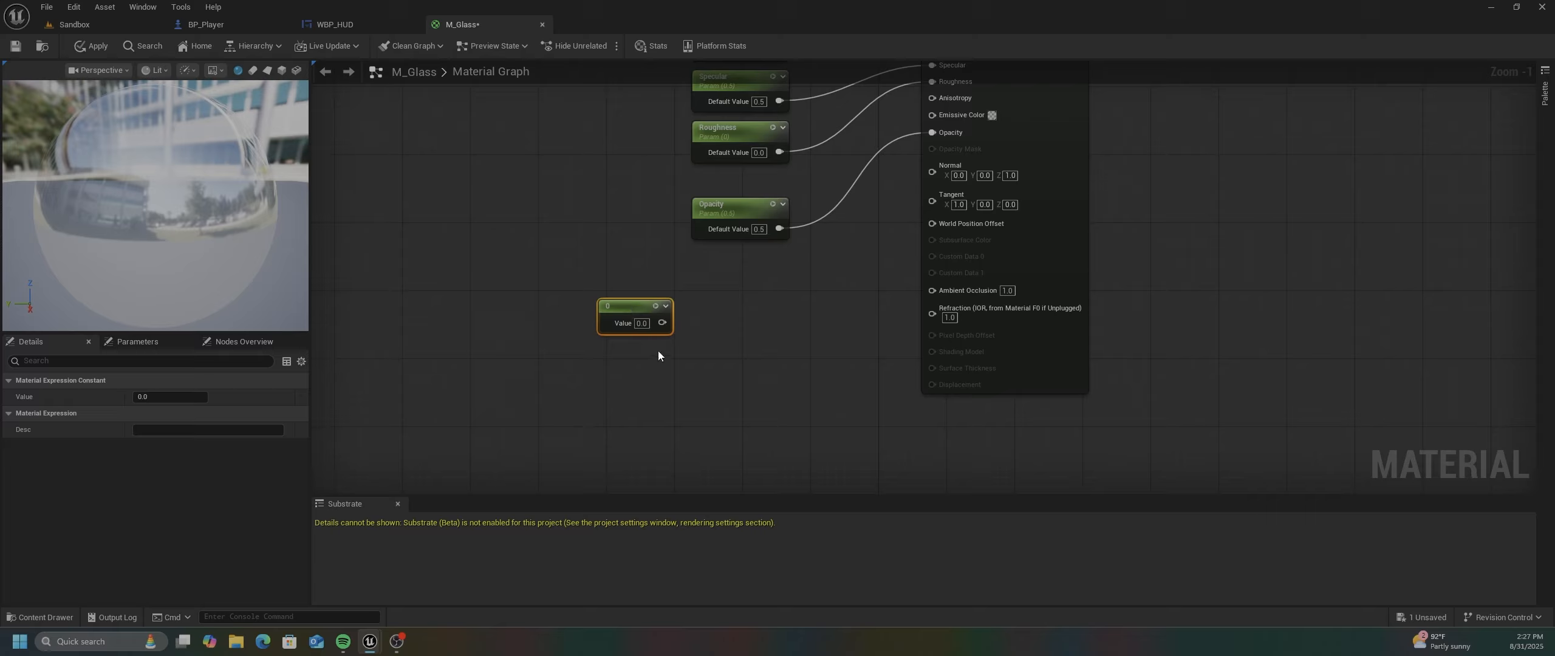
{"action": "left_click", "coordinate": [641, 324]}
{"action": "type", "text": "1"}
{"action": "left_click_drag", "start_coordinate": [634, 311], "coordinate": [608, 311]}
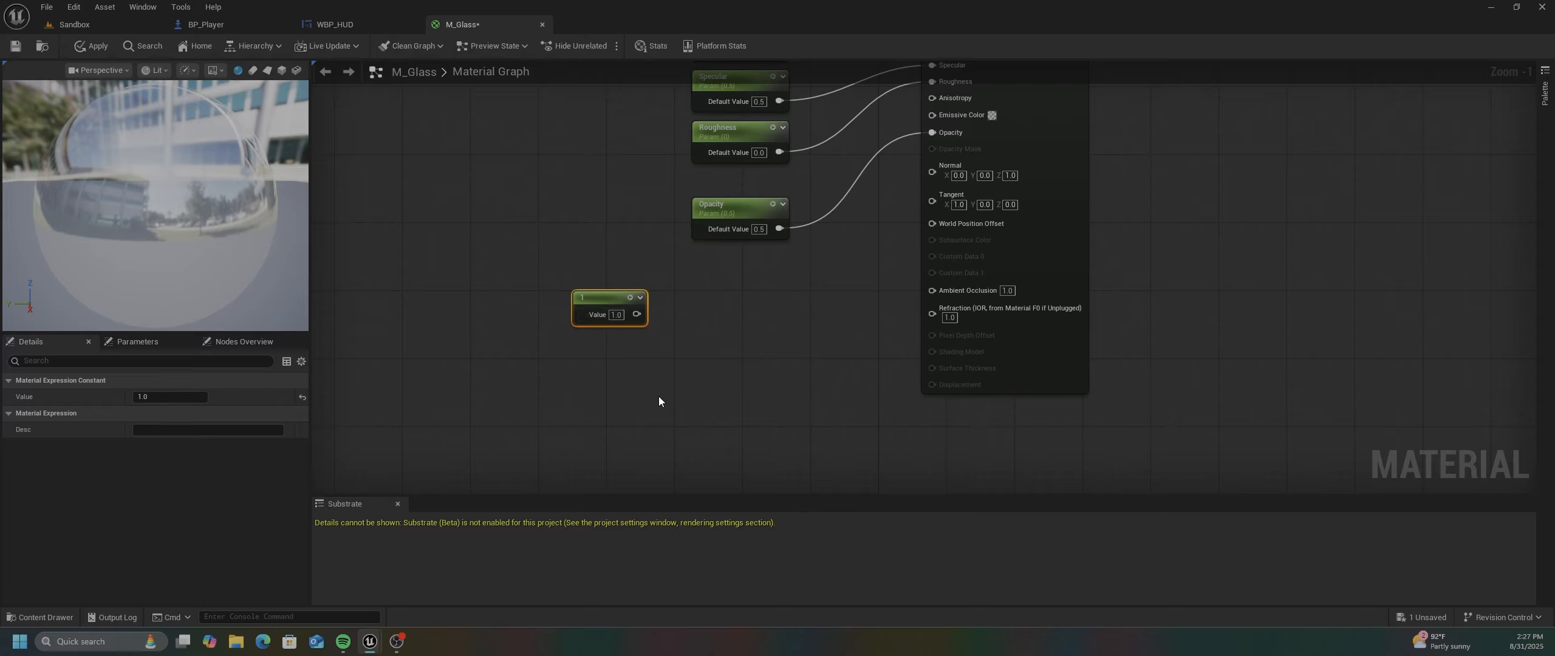
- Add a scalar parameter named IOR and place it directly beneath the new Constant node
{"action": "left_click", "coordinate": [603, 366]}
{"action": "type", "text": "ssss"}
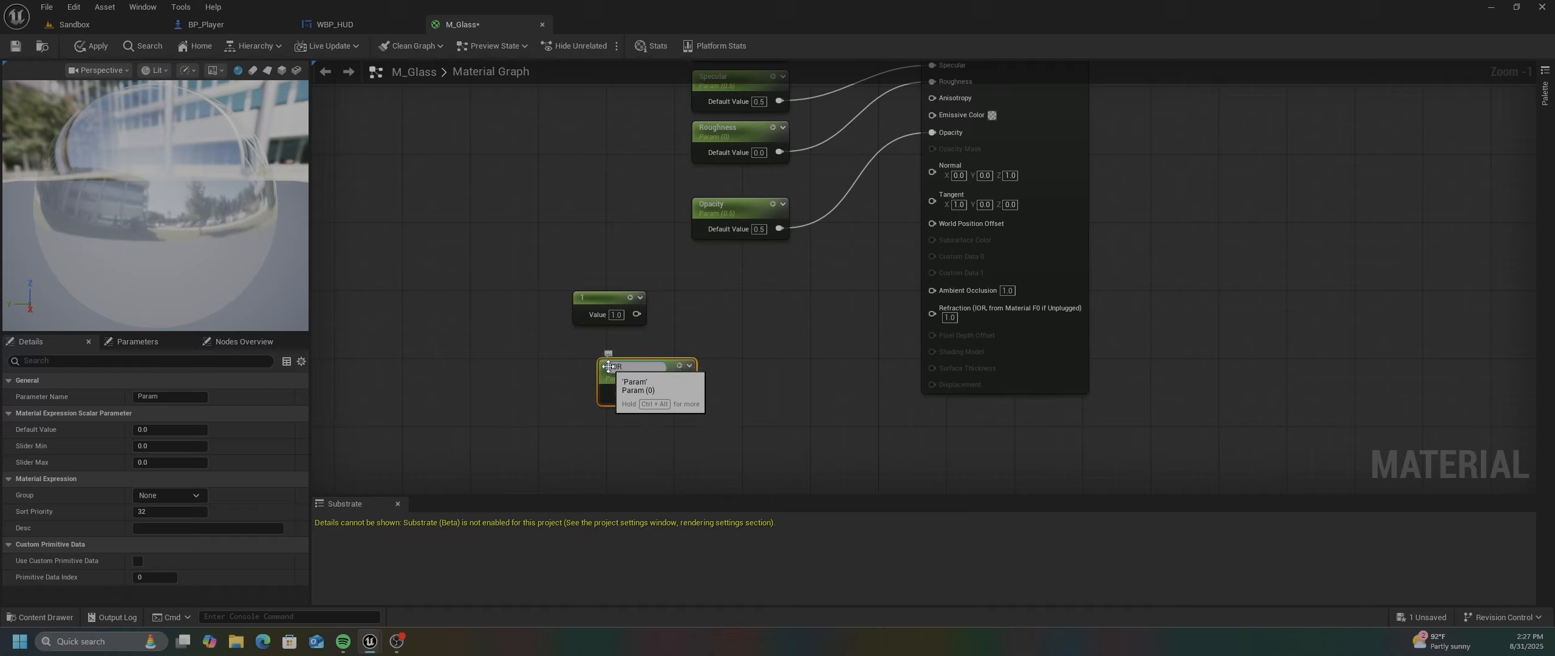
{"action": "key", "text": "Return"}
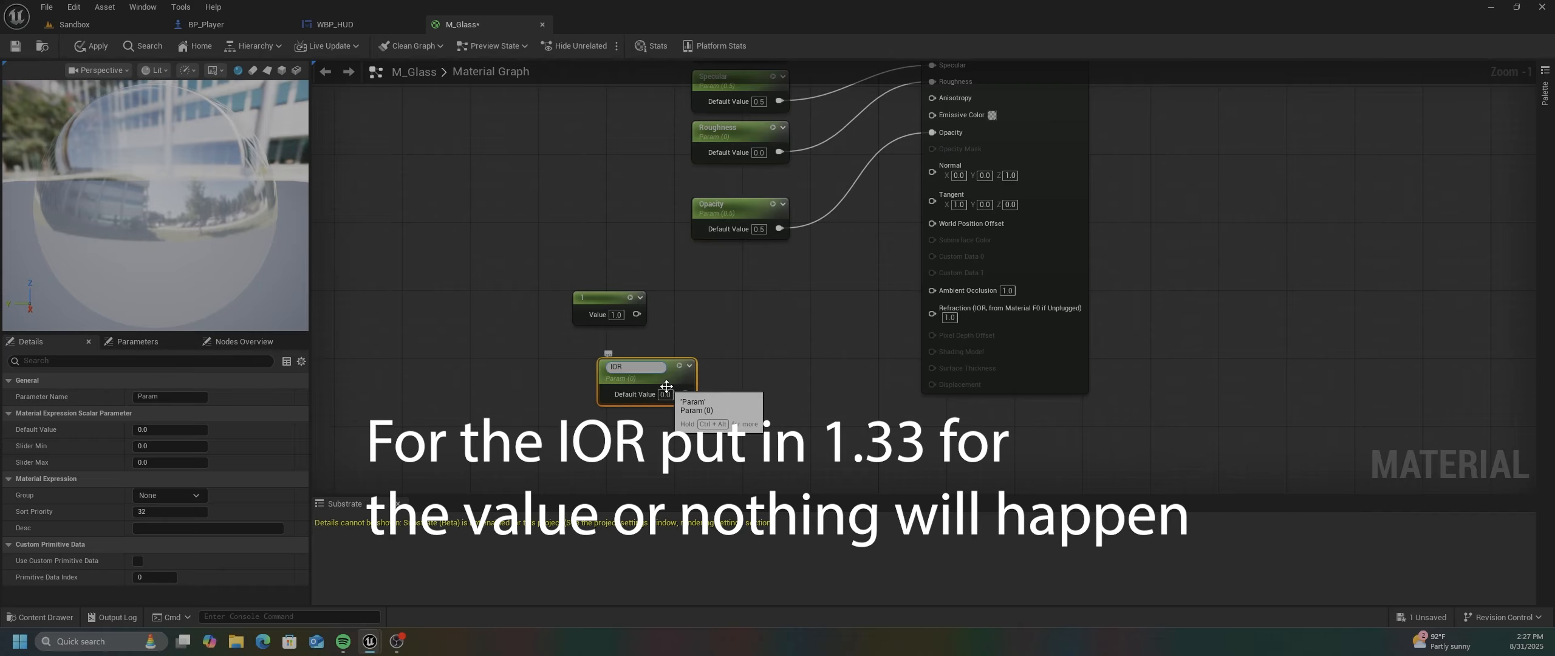
{"action": "left_click_drag", "start_coordinate": [641, 373], "coordinate": [589, 344]}
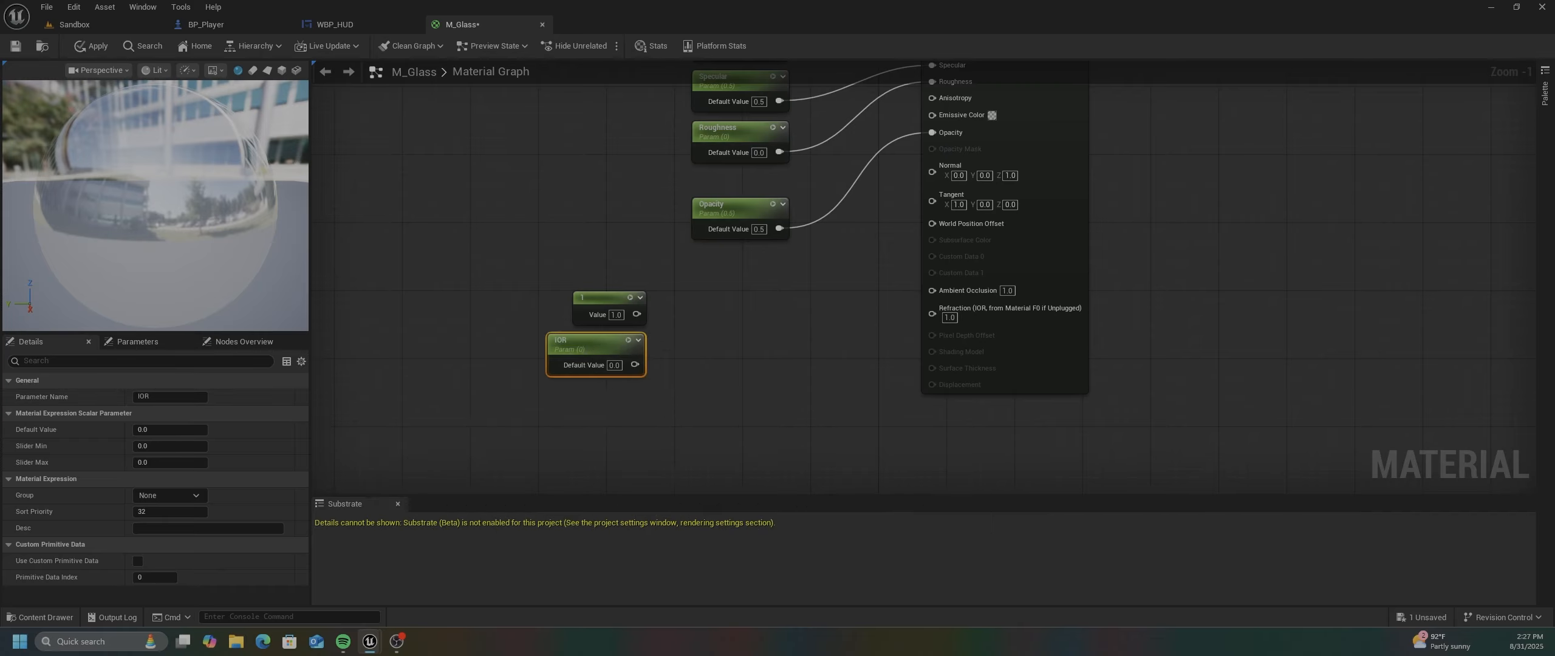
- Add a Fresnel node and place it directly beneath the IOR parameter
{"action": "right_click_drag", "start_coordinate": [601, 413], "coordinate": [618, 370]}
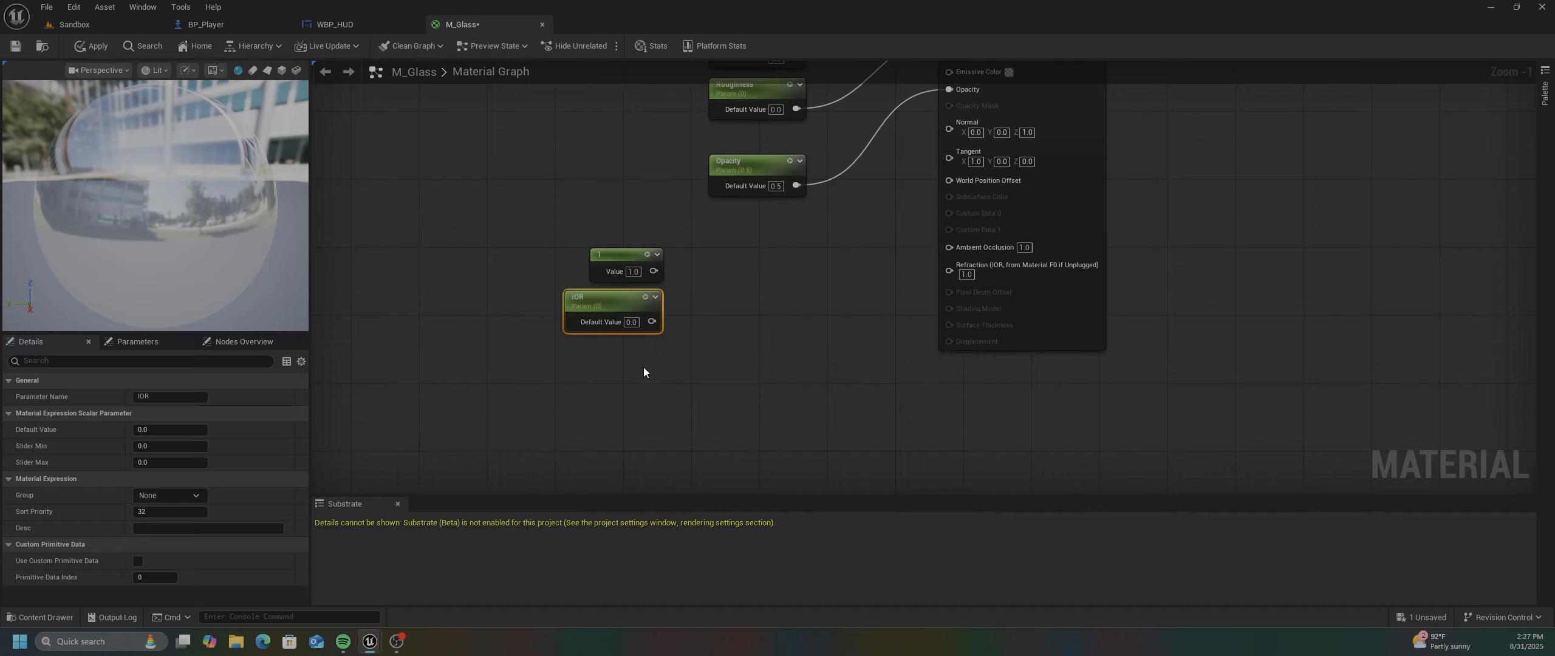
{"action": "right_click_drag", "start_coordinate": [644, 373], "coordinate": [643, 373]}
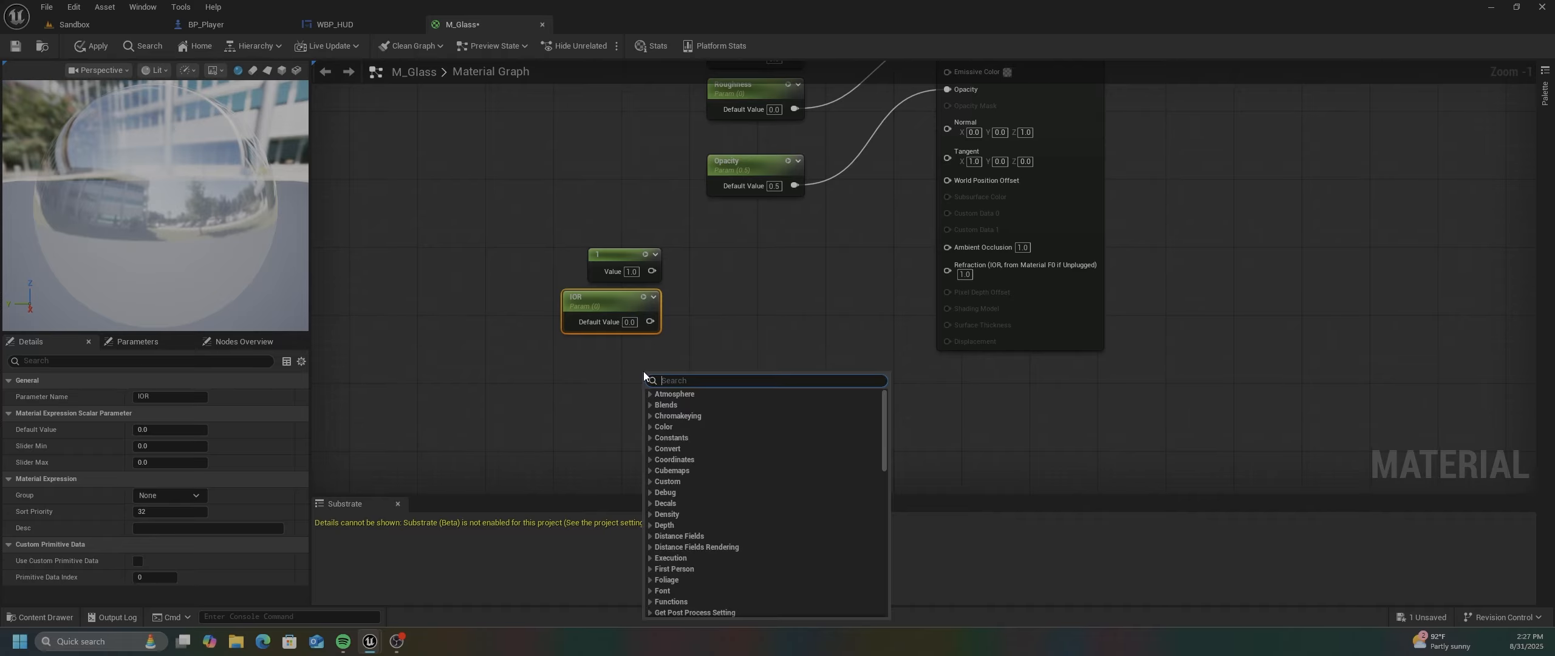
{"action": "type", "text": "fre"}
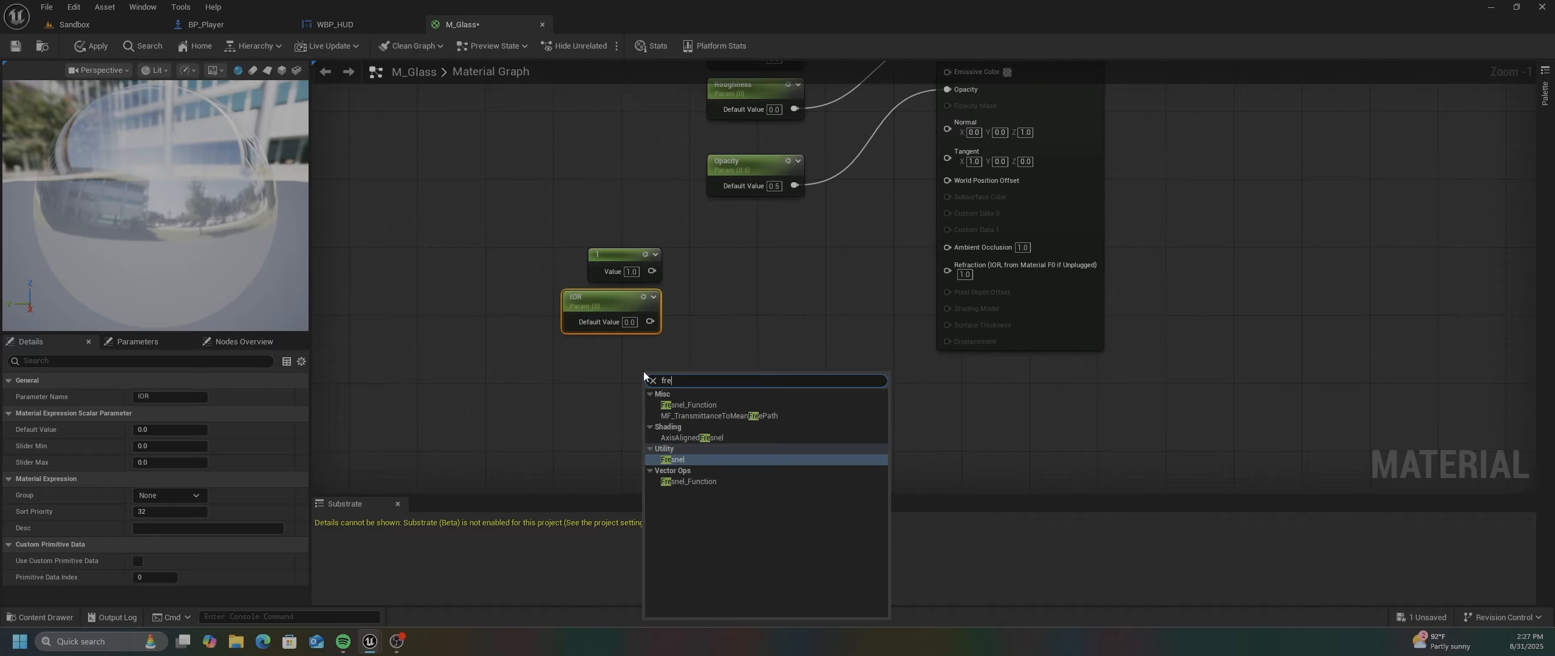
{"action": "type", "text": "snel"}
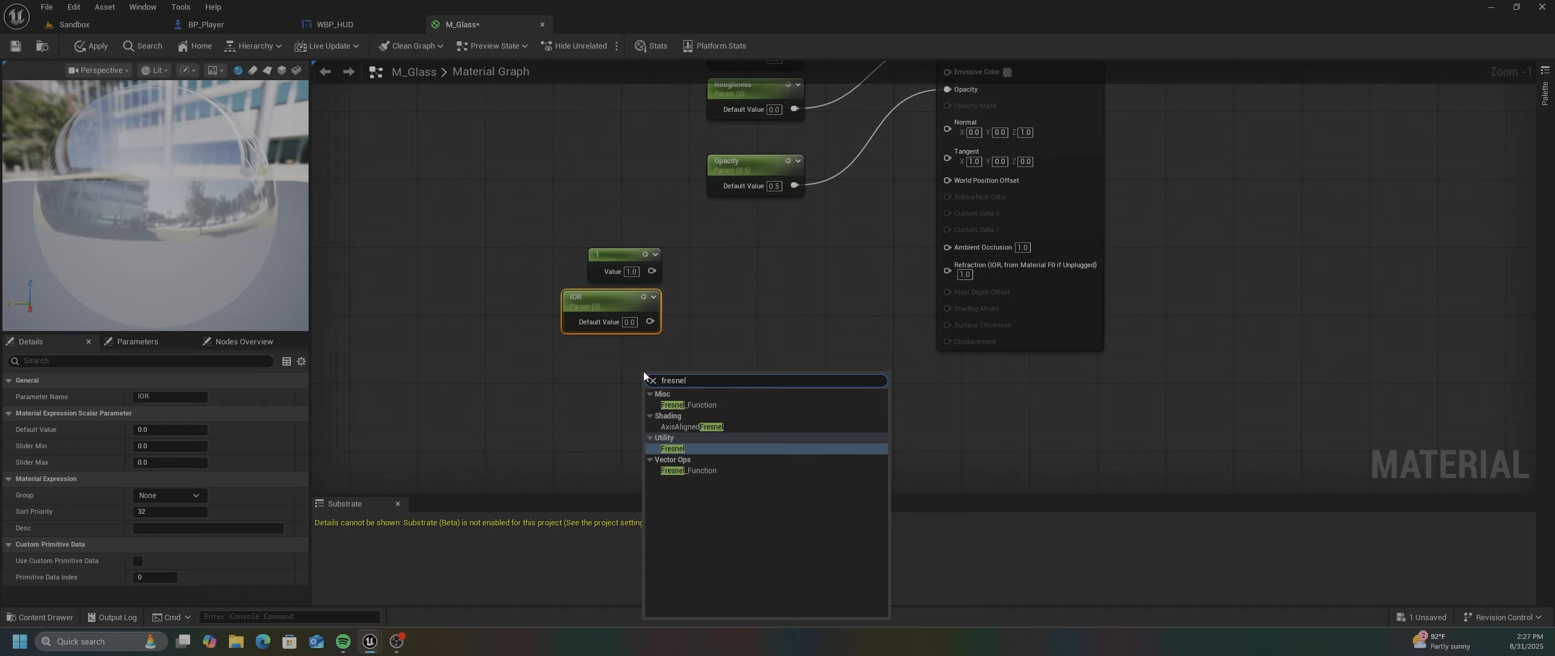
{"action": "left_click", "coordinate": [673, 449]}
{"action": "left_click_drag", "start_coordinate": [673, 369], "coordinate": [600, 356]}
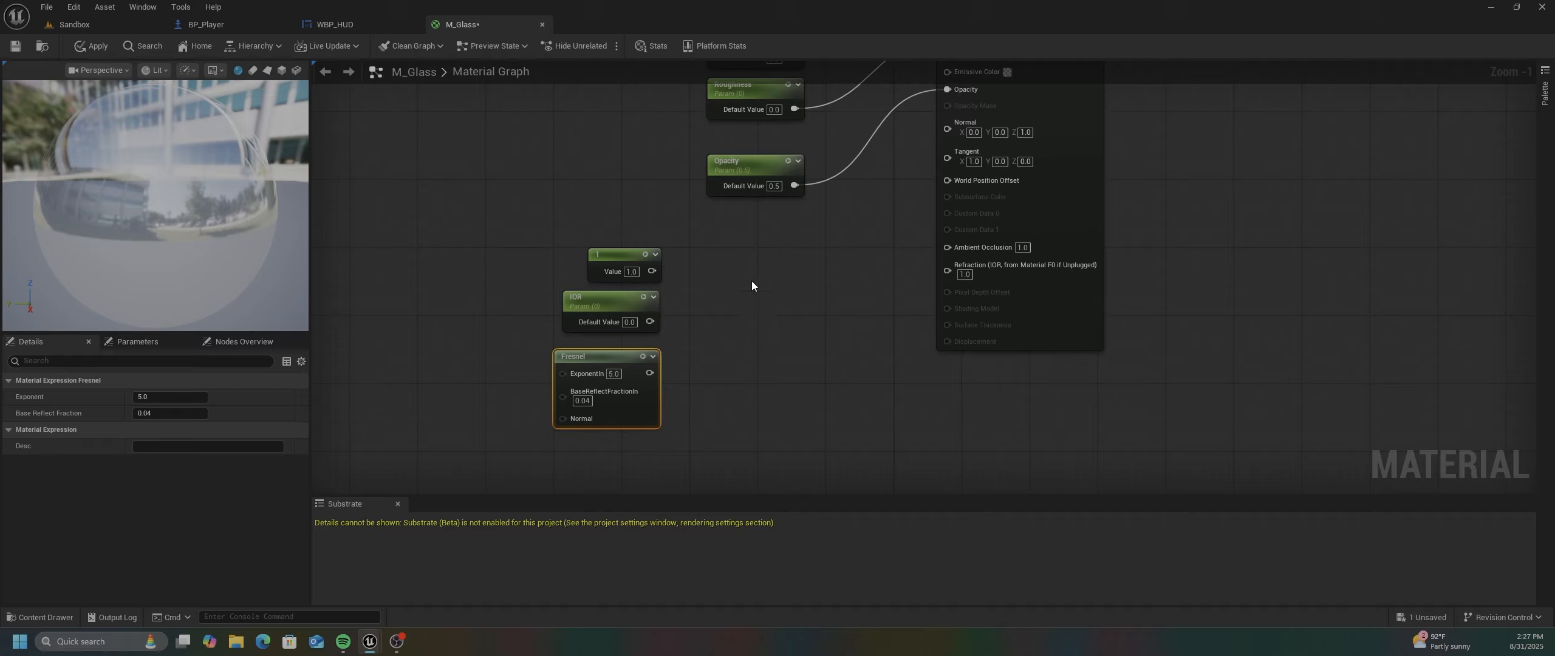
- Add a Lerp with the Constant 1 as A, IOR as B and Fresnel as Alpha, connect it to Refraction, and save the material
{"action": "left_click", "coordinate": [765, 273]}
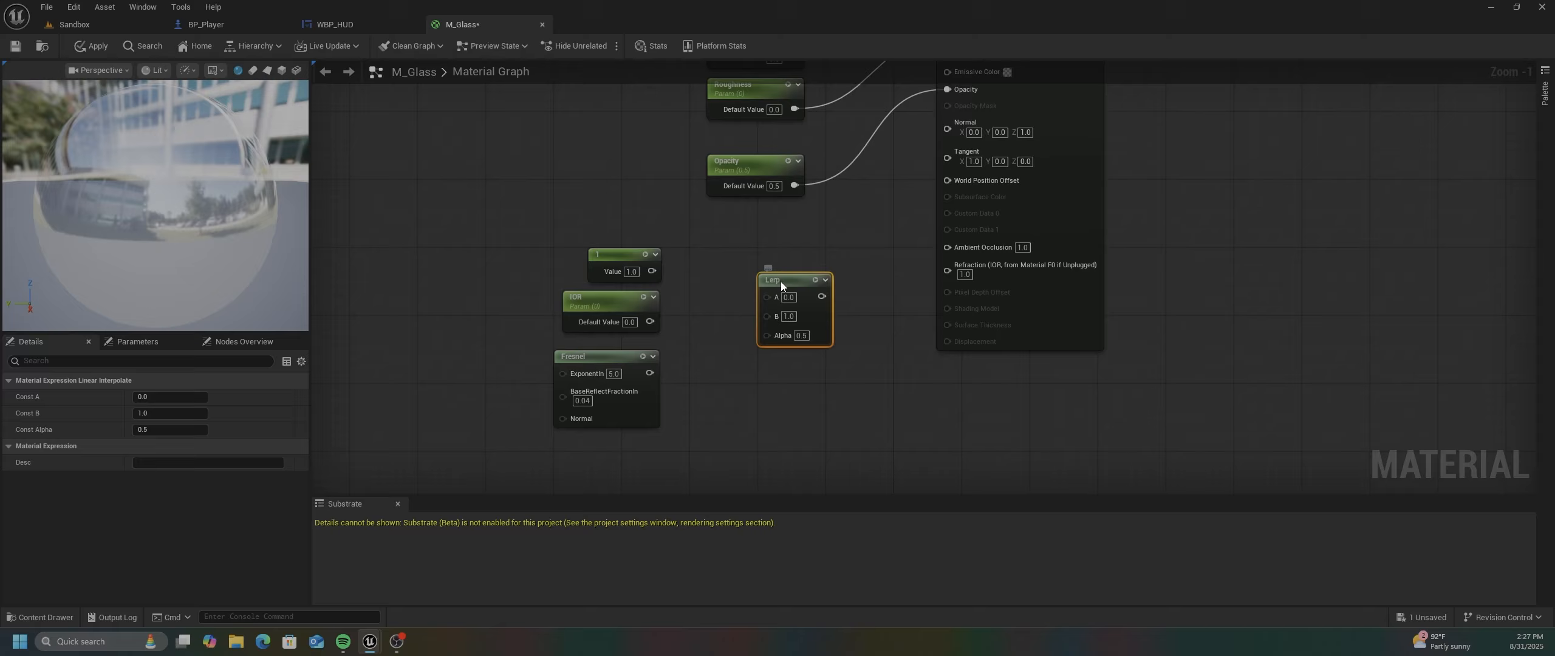
{"action": "mouse_move", "coordinate": [780, 282]}
{"action": "left_mouse_down"}
{"action": "mouse_move", "coordinate": [784, 263]}
{"action": "mouse_move", "coordinate": [770, 266]}
{"action": "left_mouse_up"}
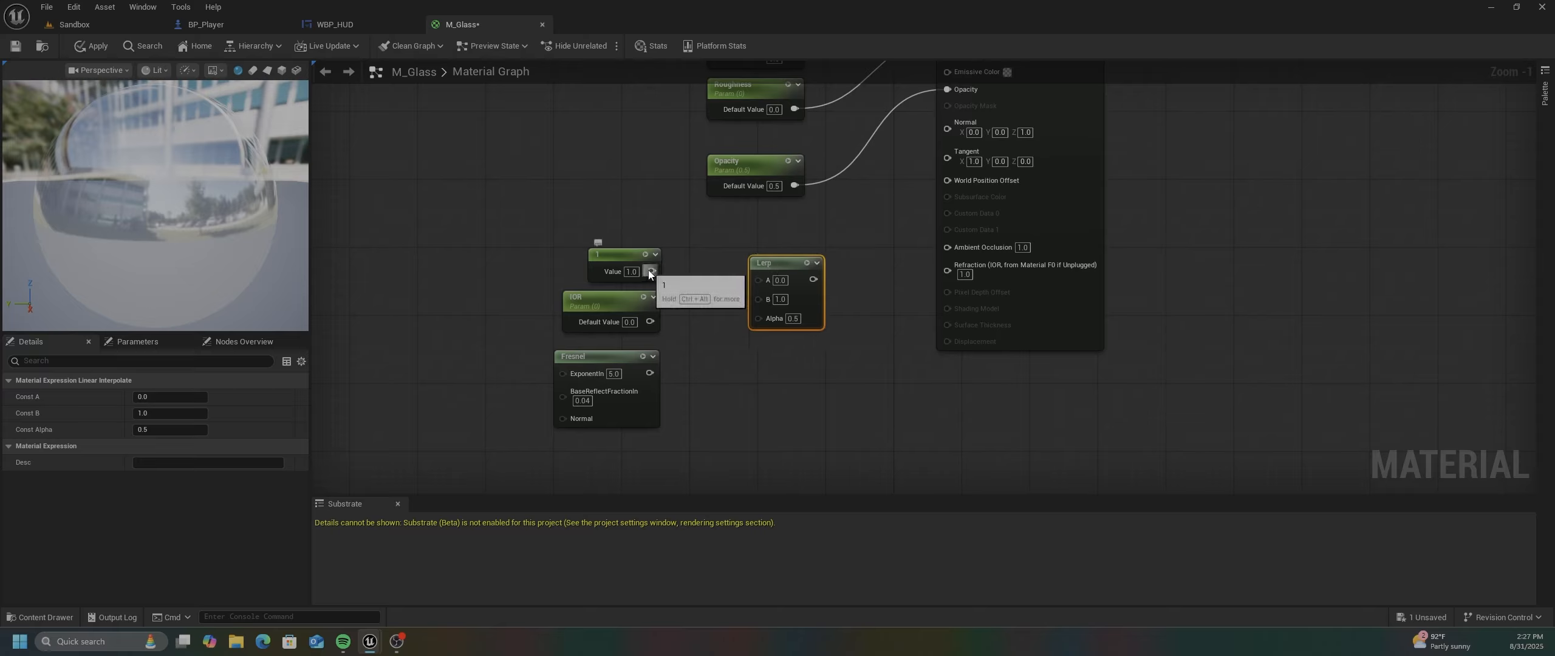
{"action": "left_click_drag", "start_coordinate": [652, 271], "coordinate": [760, 281]}
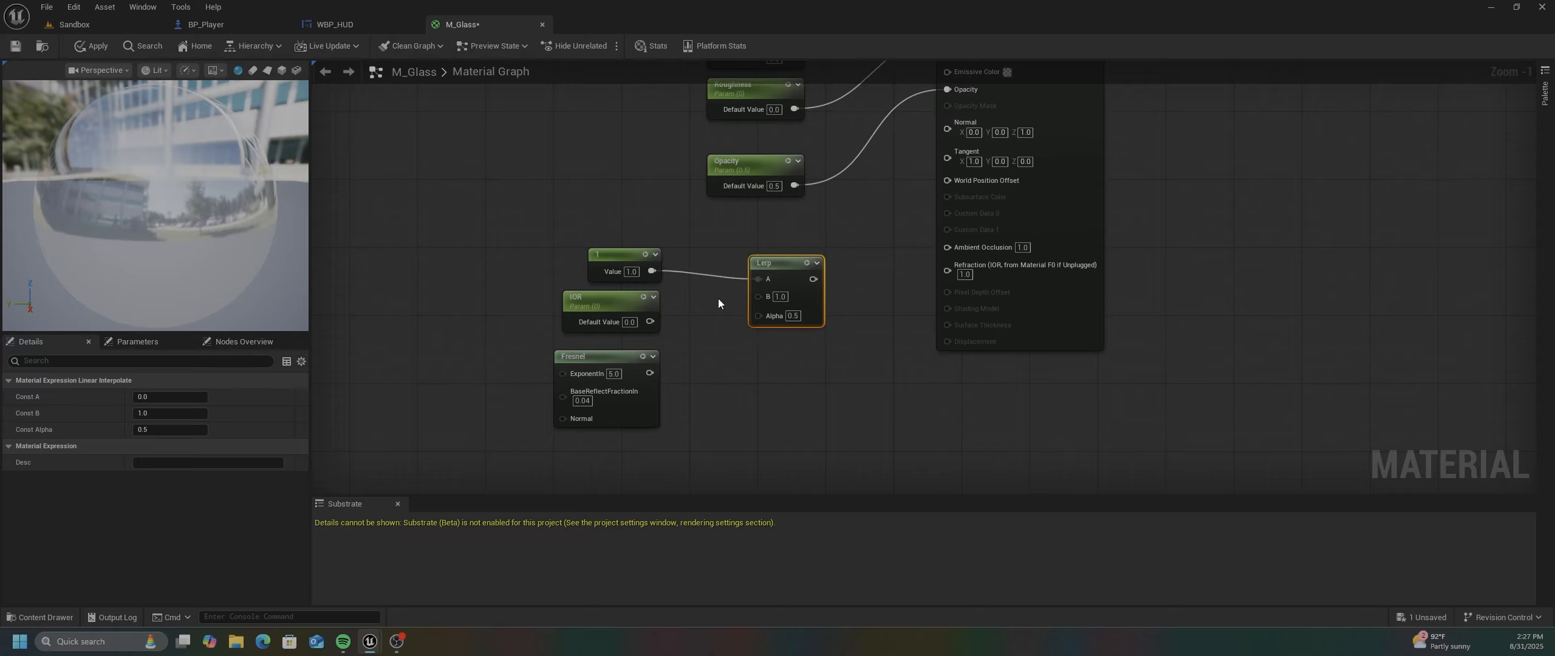
{"action": "left_click_drag", "start_coordinate": [650, 321], "coordinate": [763, 297]}
{"action": "left_click_drag", "start_coordinate": [650, 373], "coordinate": [950, 272]}
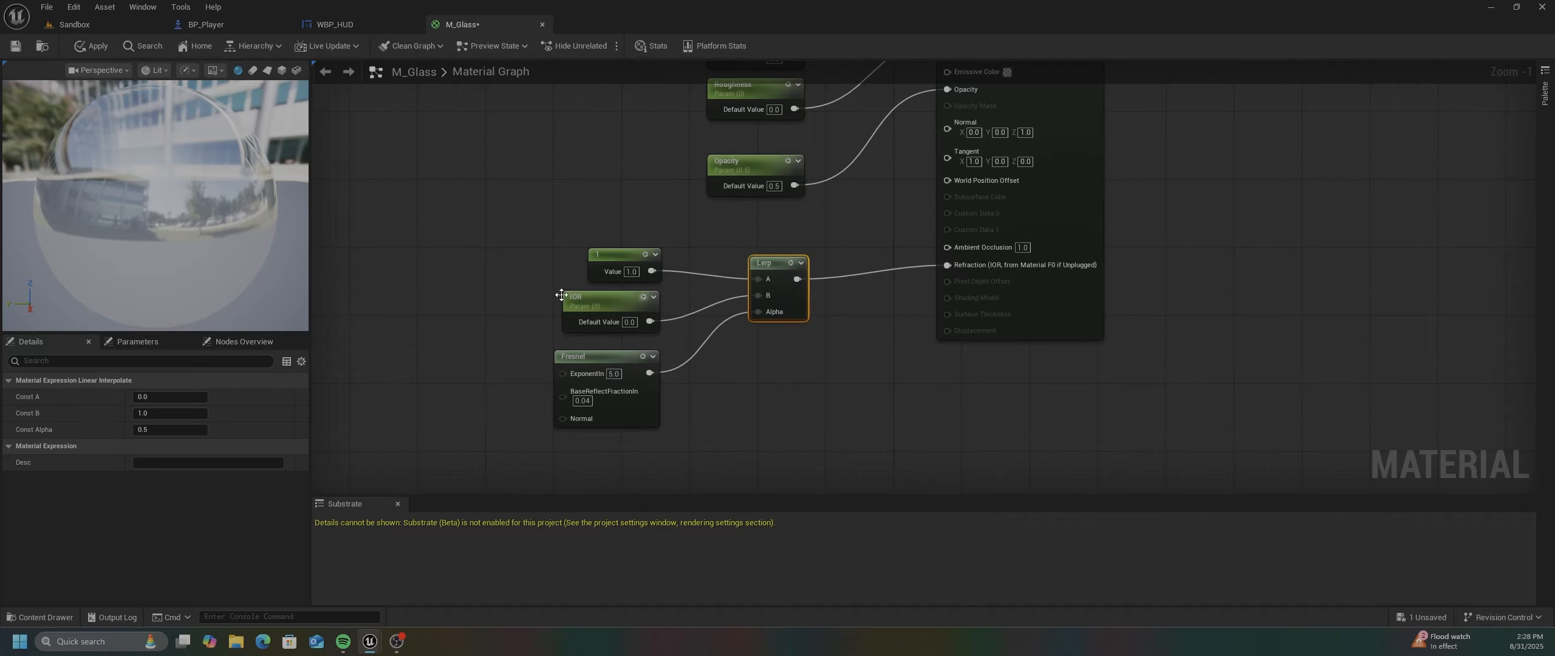
{"action": "right_click_drag", "start_coordinate": [402, 244], "coordinate": [489, 320]}
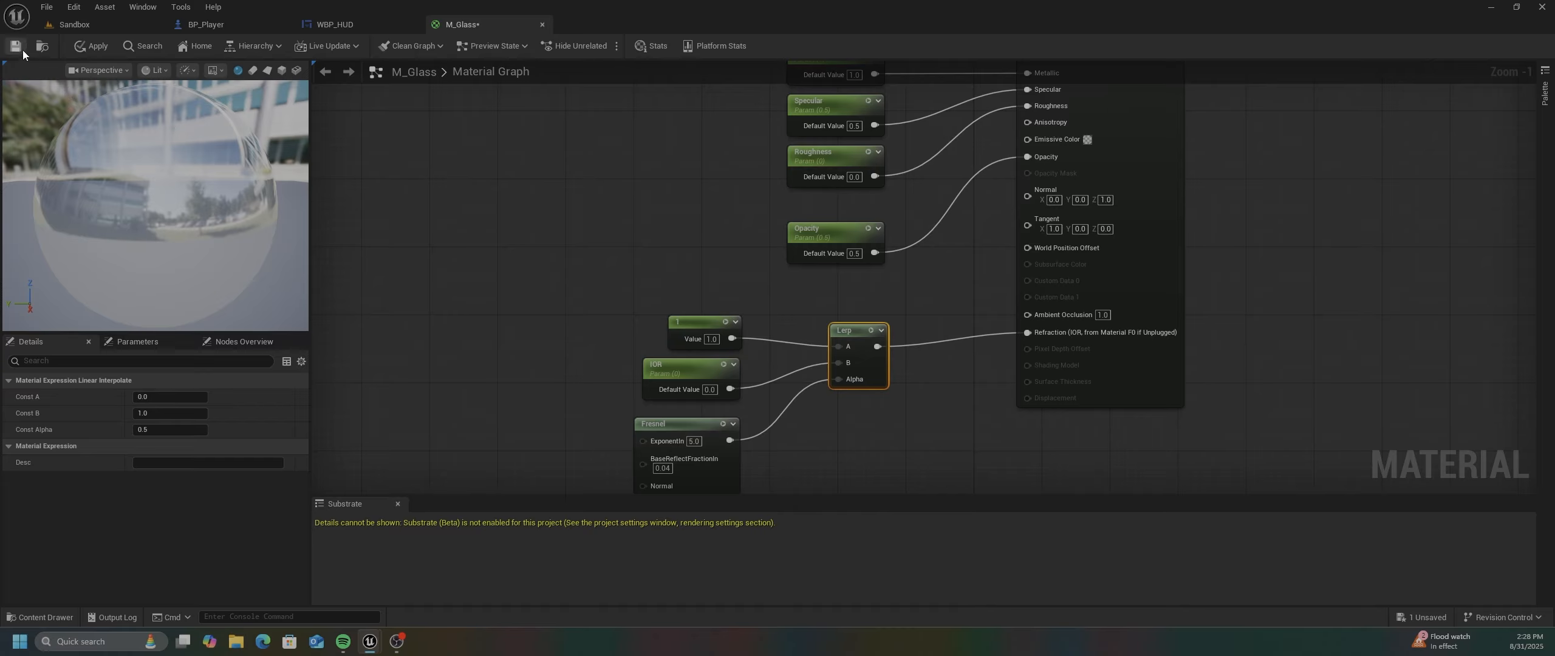
{"action": "key", "text": "ctrl+s"}
- Add a Constant3Vector node to the open area left of the Roughness and Opacity parameters
{"action": "scroll", "coordinate": [543, 136], "scroll_direction": "down", "scroll_amount": 2}
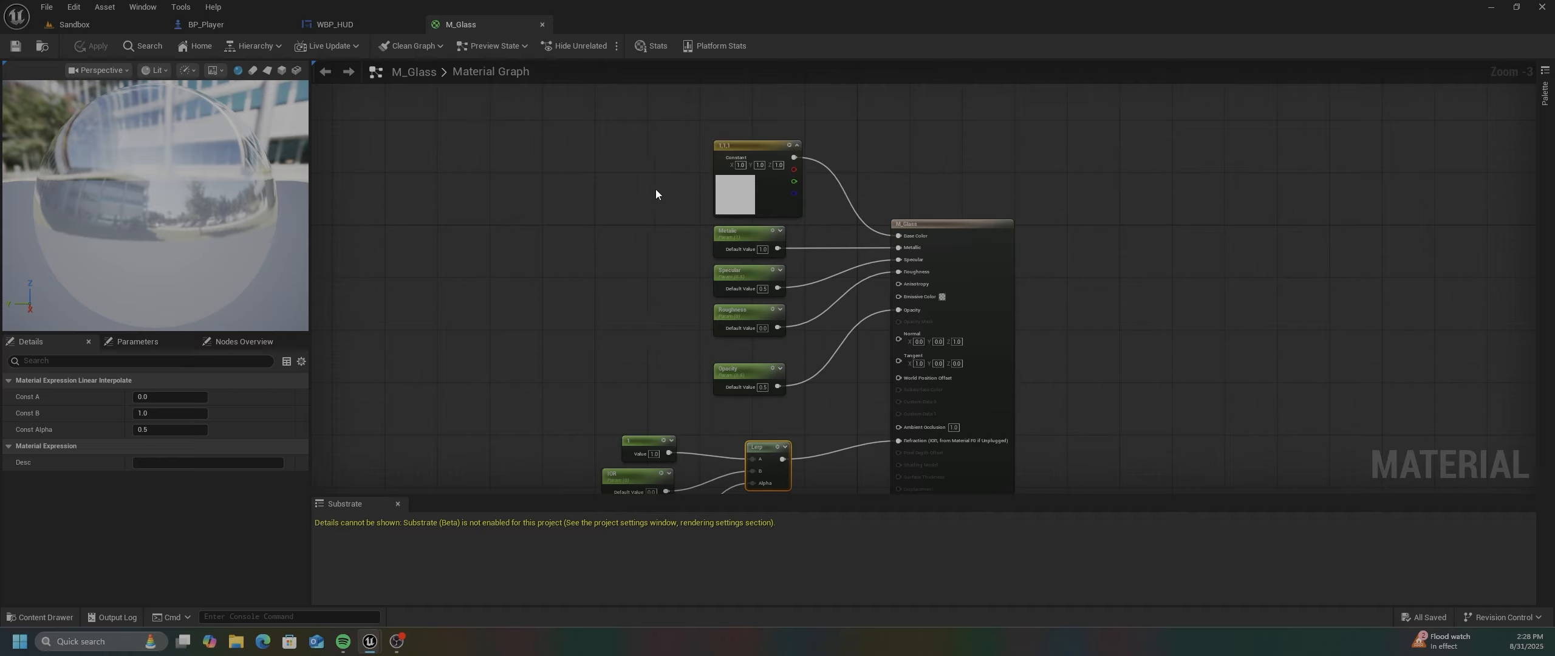
{"action": "right_click", "coordinate": [620, 346]}
{"action": "type", "text": "vec"}
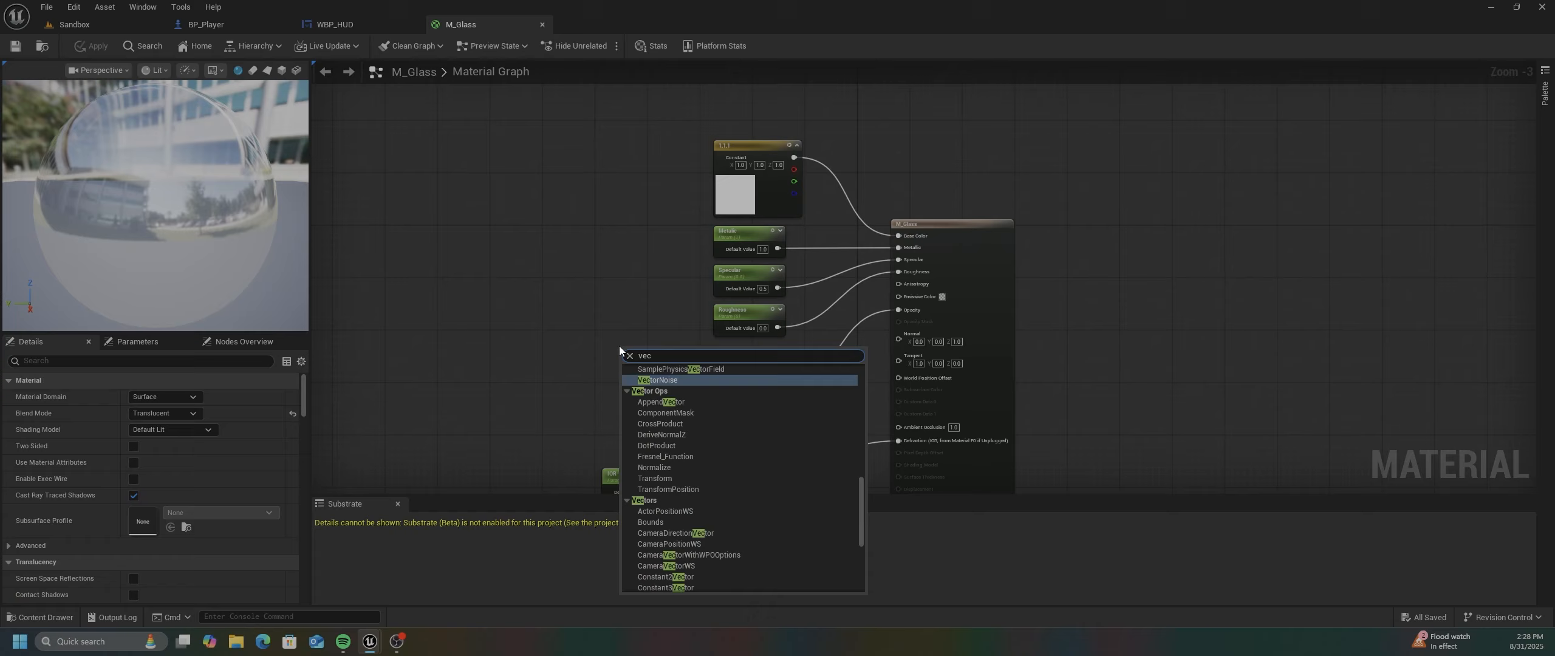
{"action": "type", "text": "to"}
{"action": "scroll", "coordinate": [670, 530], "scroll_direction": "down", "scroll_amount": 2}
{"action": "left_click", "coordinate": [668, 549]}
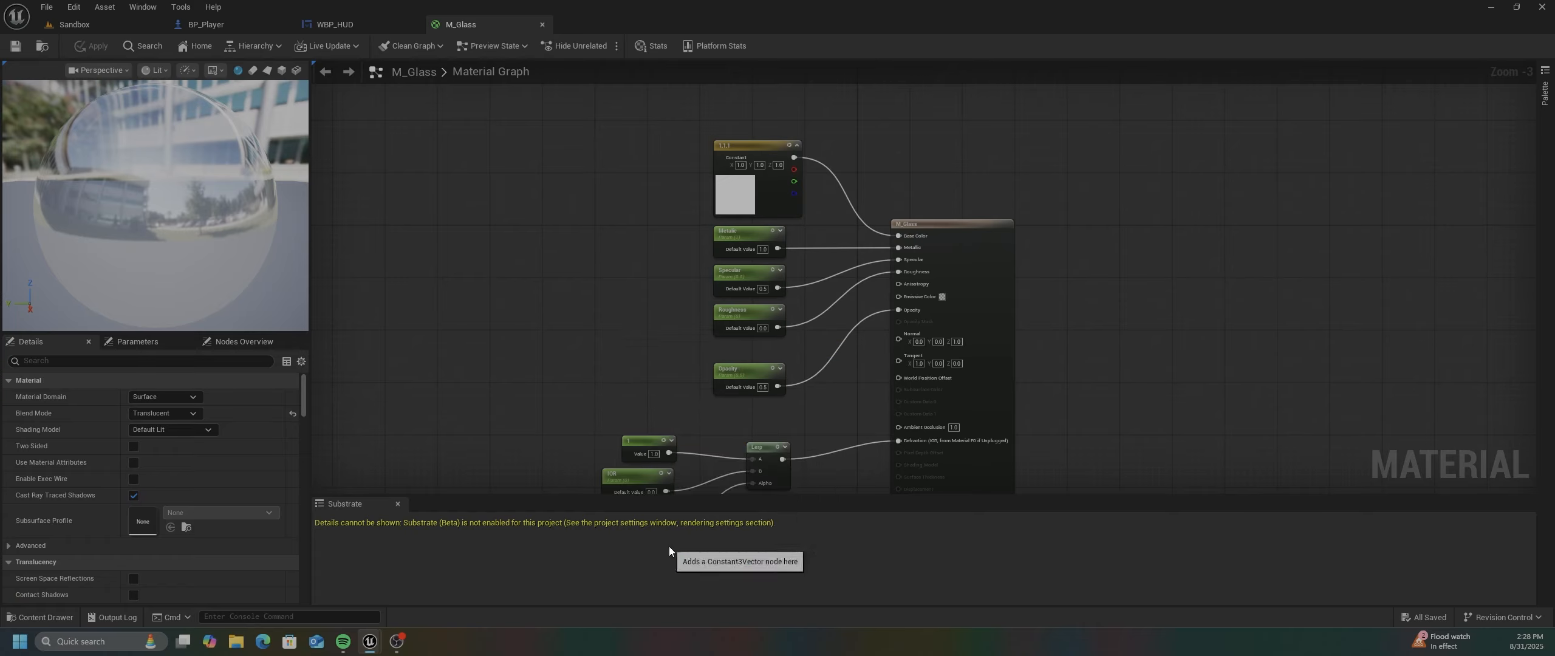
{"action": "left_click_drag", "start_coordinate": [651, 350], "coordinate": [582, 311]}
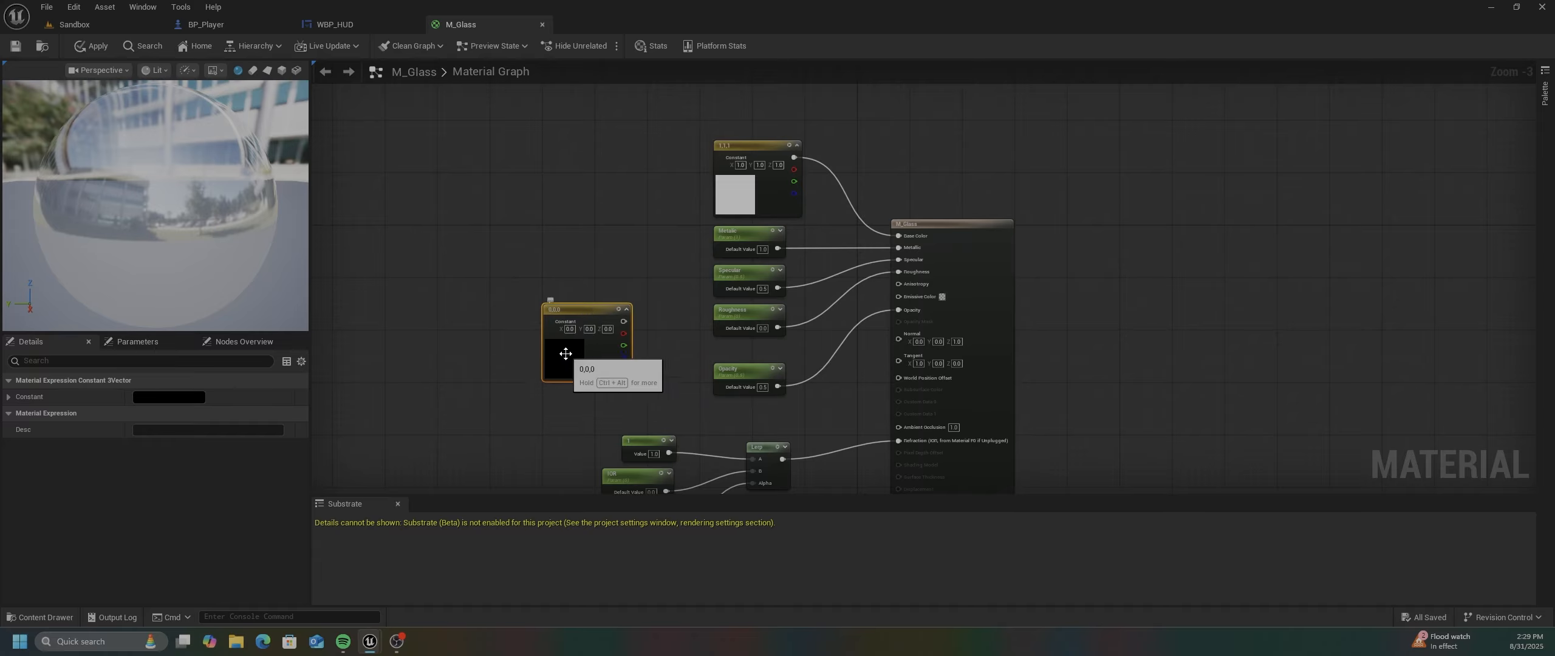
- Set the new Constant3Vector's color to white (1, 1, 1) and move the node further up and to the left
{"action": "left_click", "coordinate": [168, 399]}
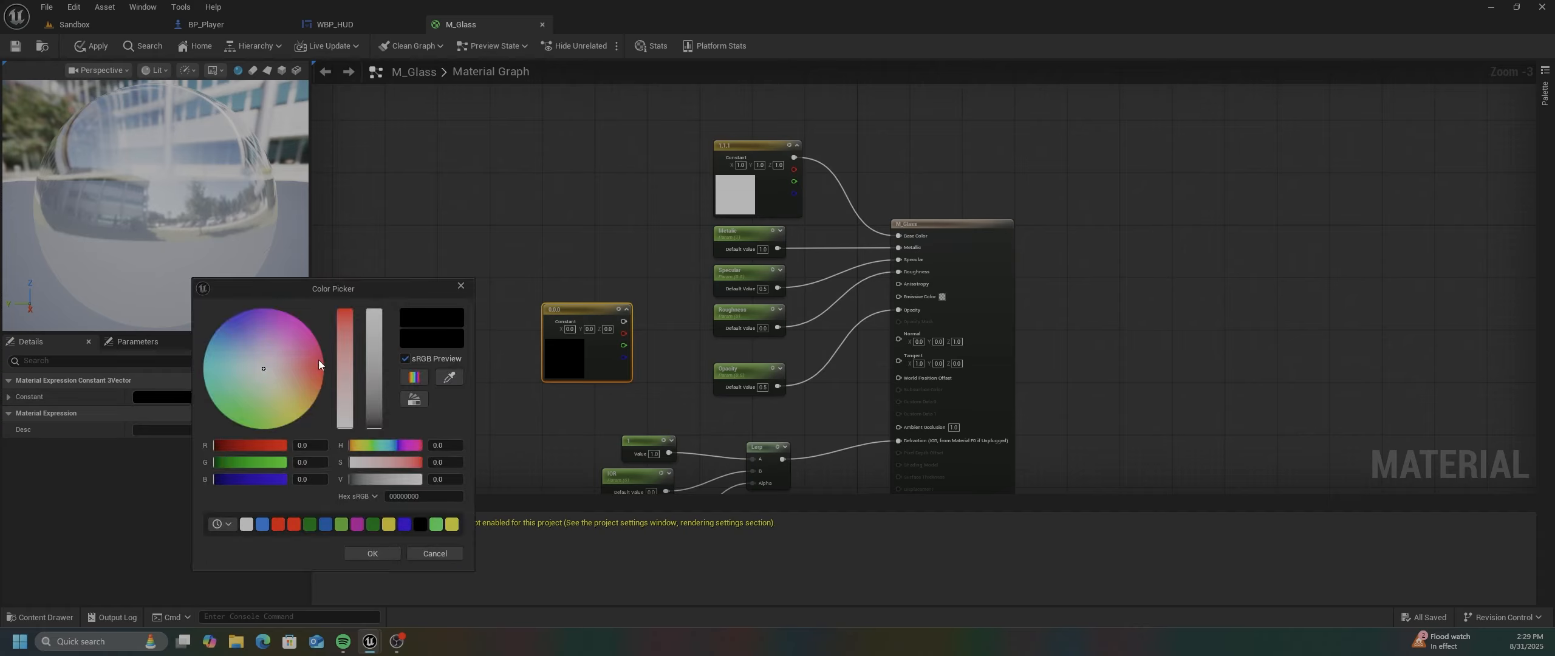
{"action": "left_click_drag", "start_coordinate": [365, 334], "coordinate": [368, 299]}
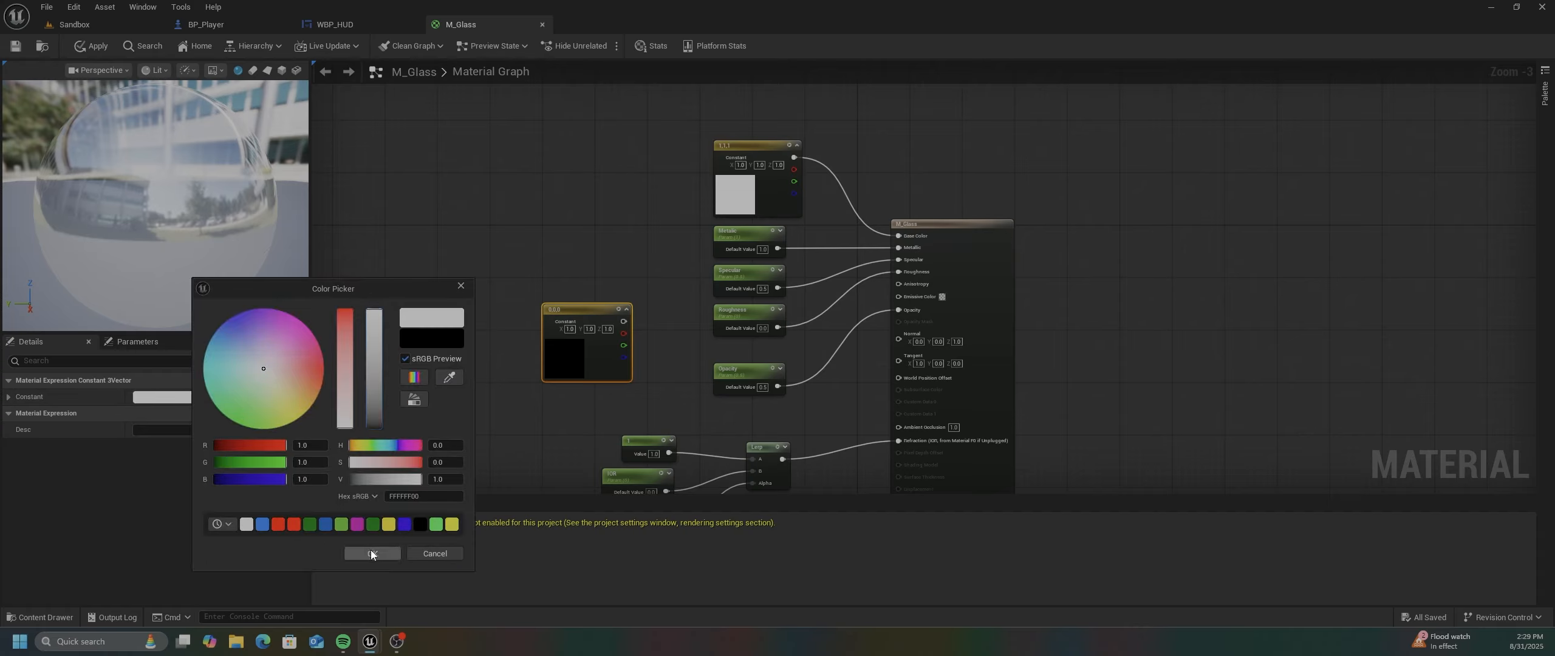
{"action": "left_click", "coordinate": [368, 550]}
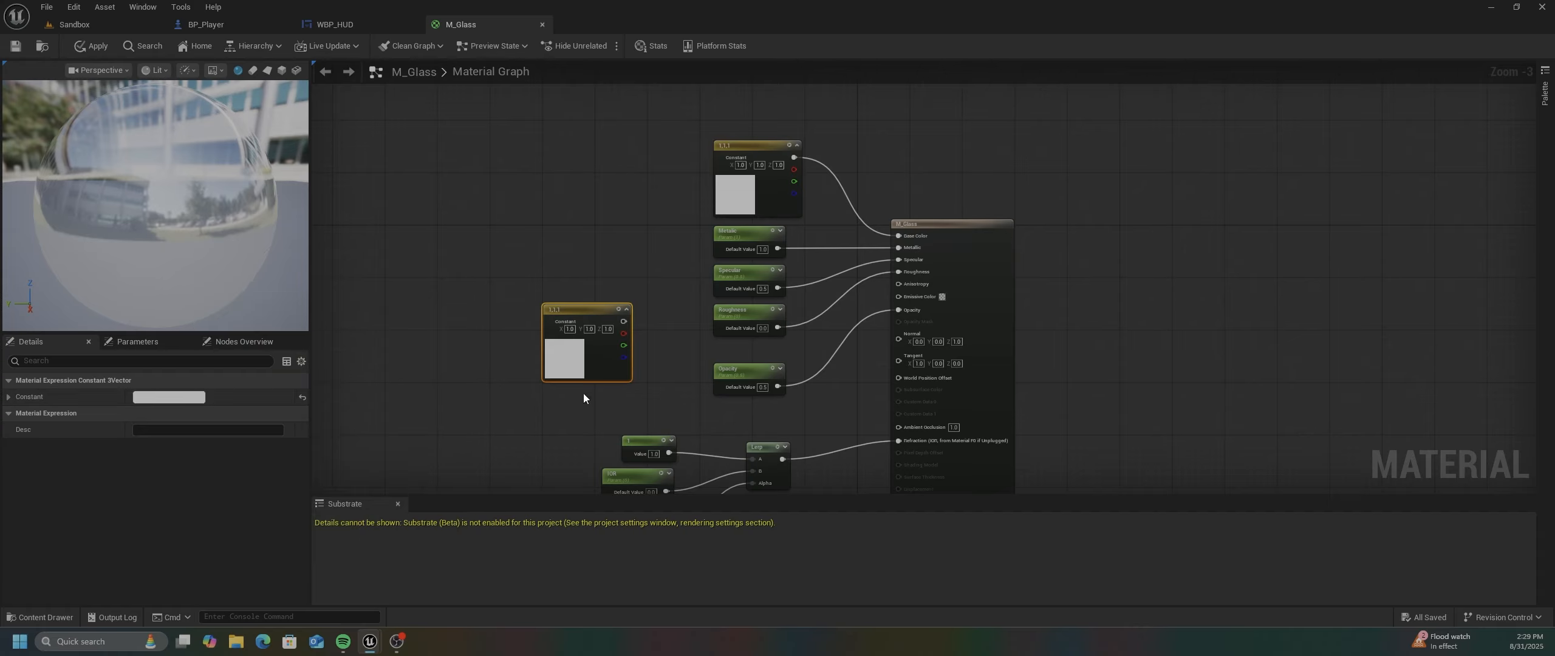
{"action": "left_click_drag", "start_coordinate": [597, 311], "coordinate": [550, 285]}
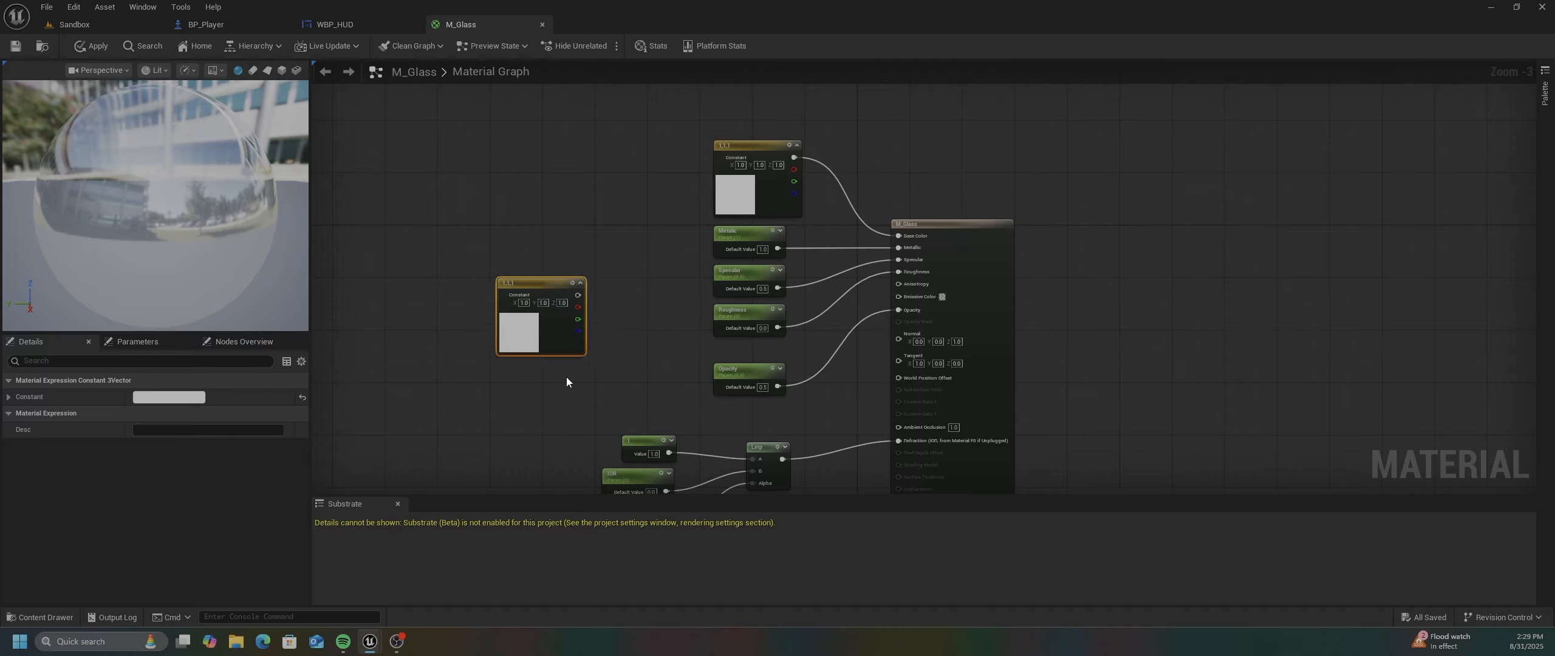
- Add a scalar parameter named Glow and place it directly beneath the white Constant3Vector
{"action": "left_click", "coordinate": [558, 379]}
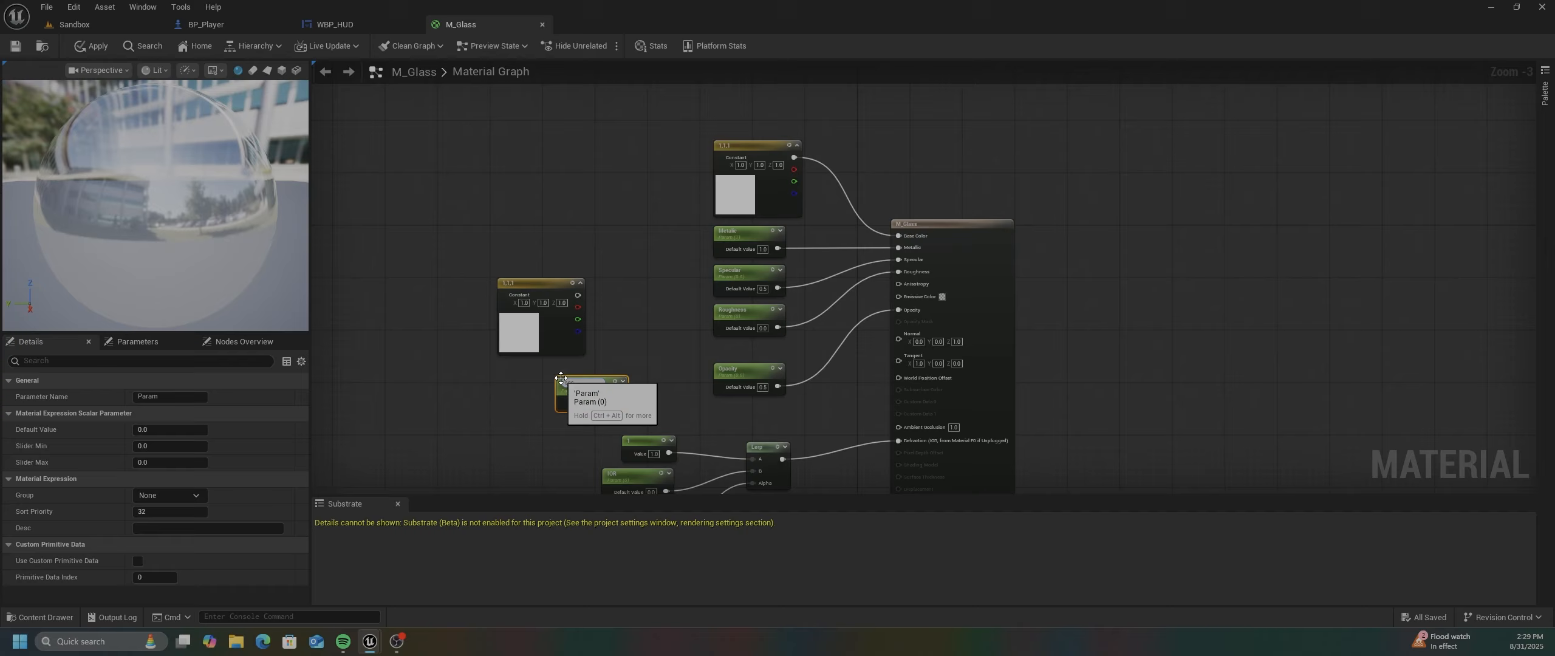
{"action": "type", "text": "sss"}
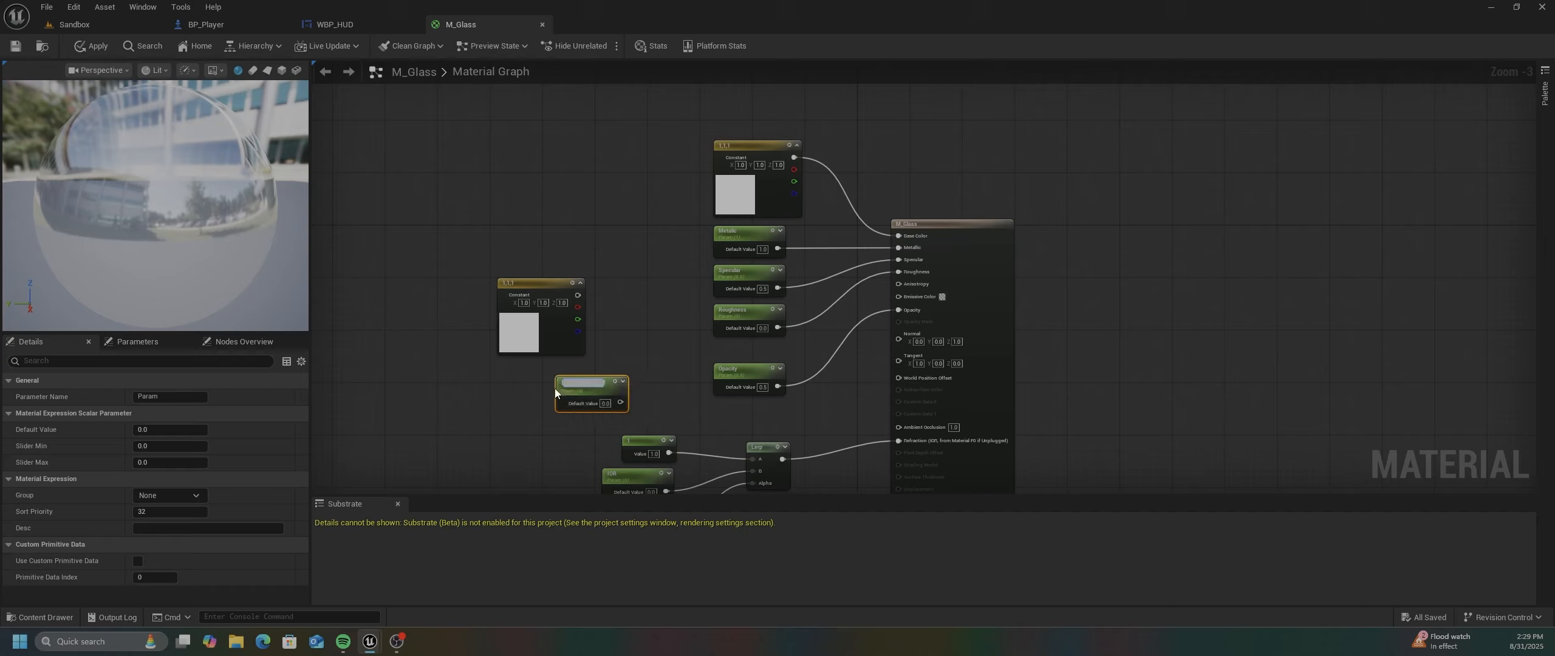
{"action": "key", "text": "Return"}
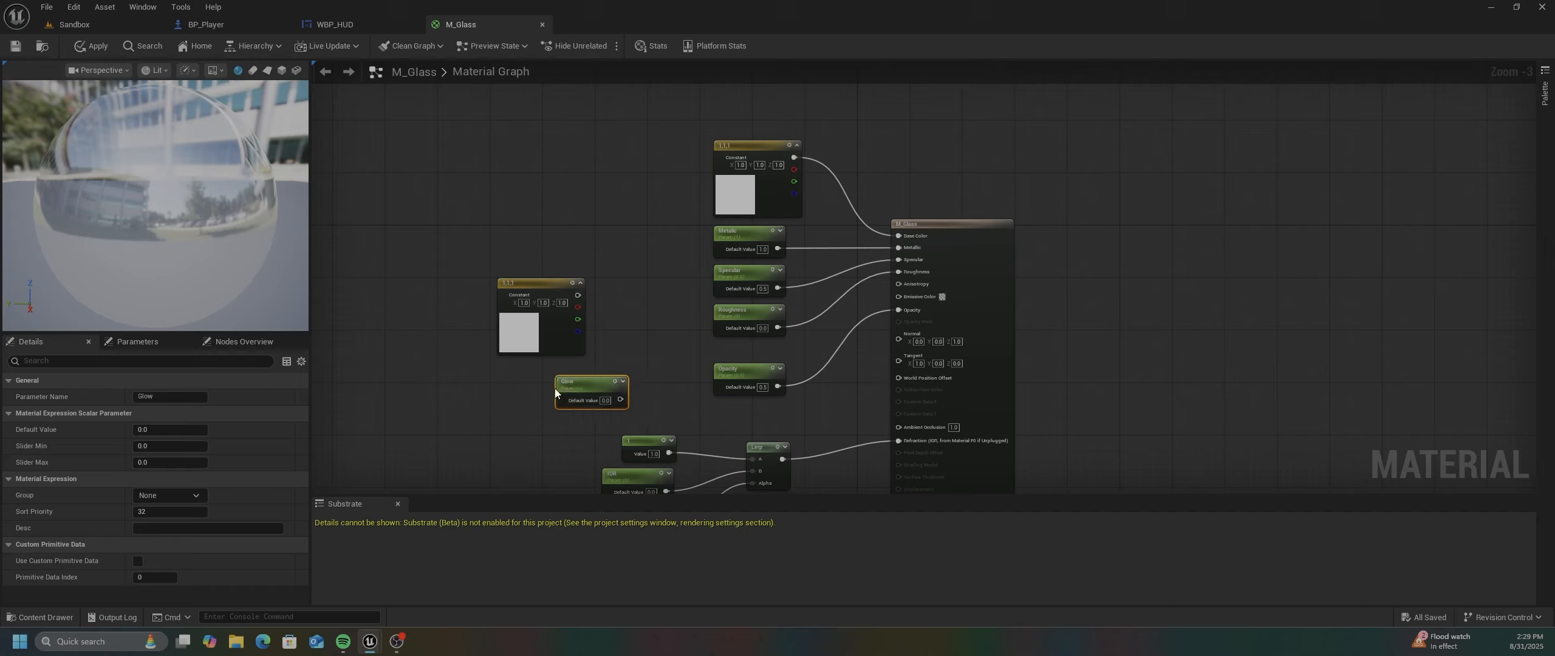
{"action": "left_click_drag", "start_coordinate": [594, 390], "coordinate": [555, 377]}
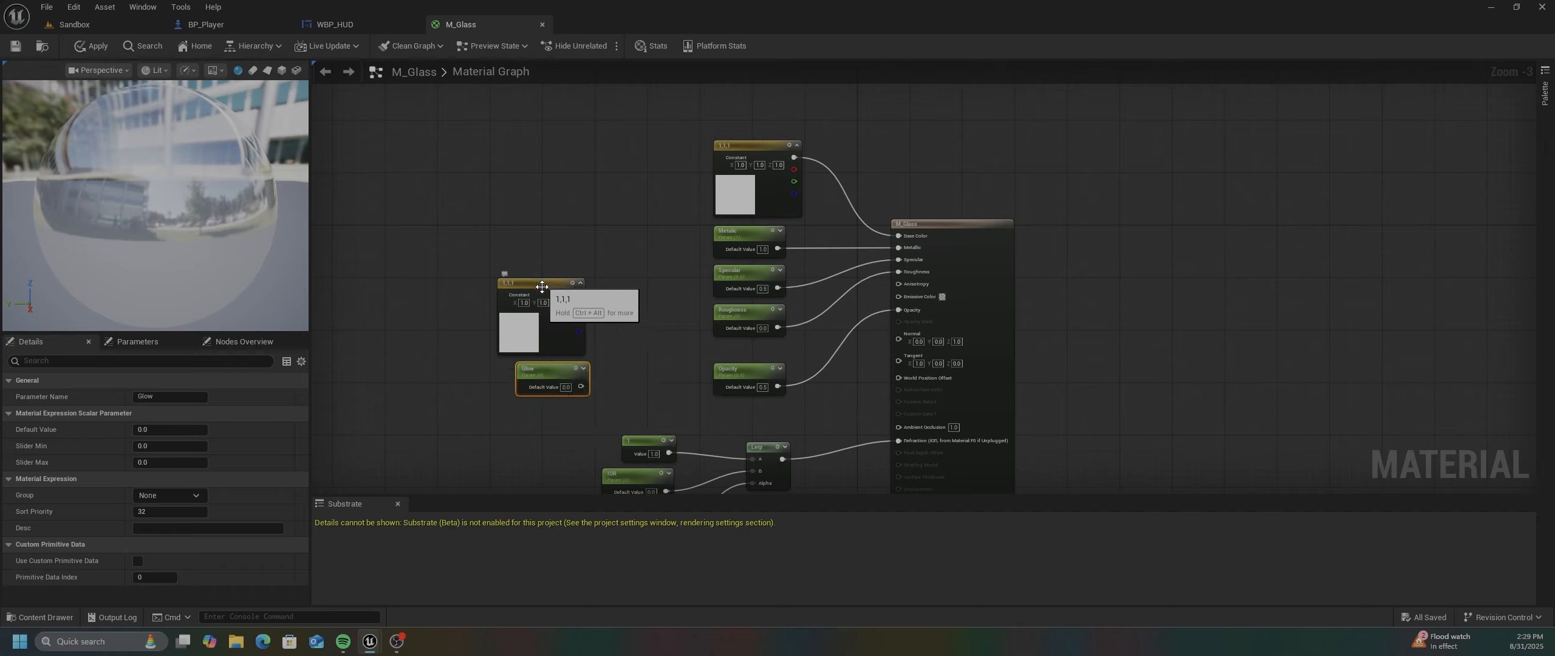
- Multiply the white Constant3Vector by the Glow parameter and connect the result to the Emissive Color input
{"action": "left_click_drag", "start_coordinate": [577, 295], "coordinate": [653, 340]}
{"action": "type", "text": "mu"}
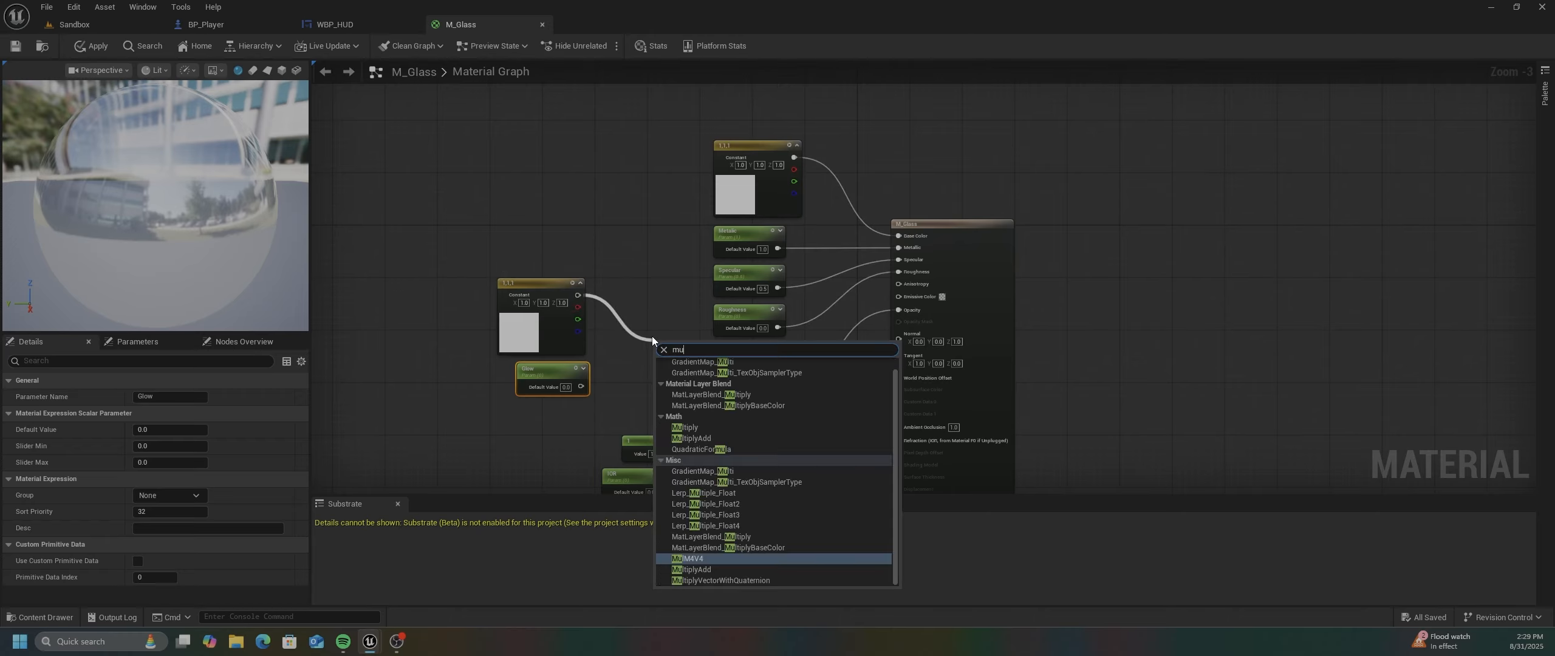
{"action": "type", "text": "lt"}
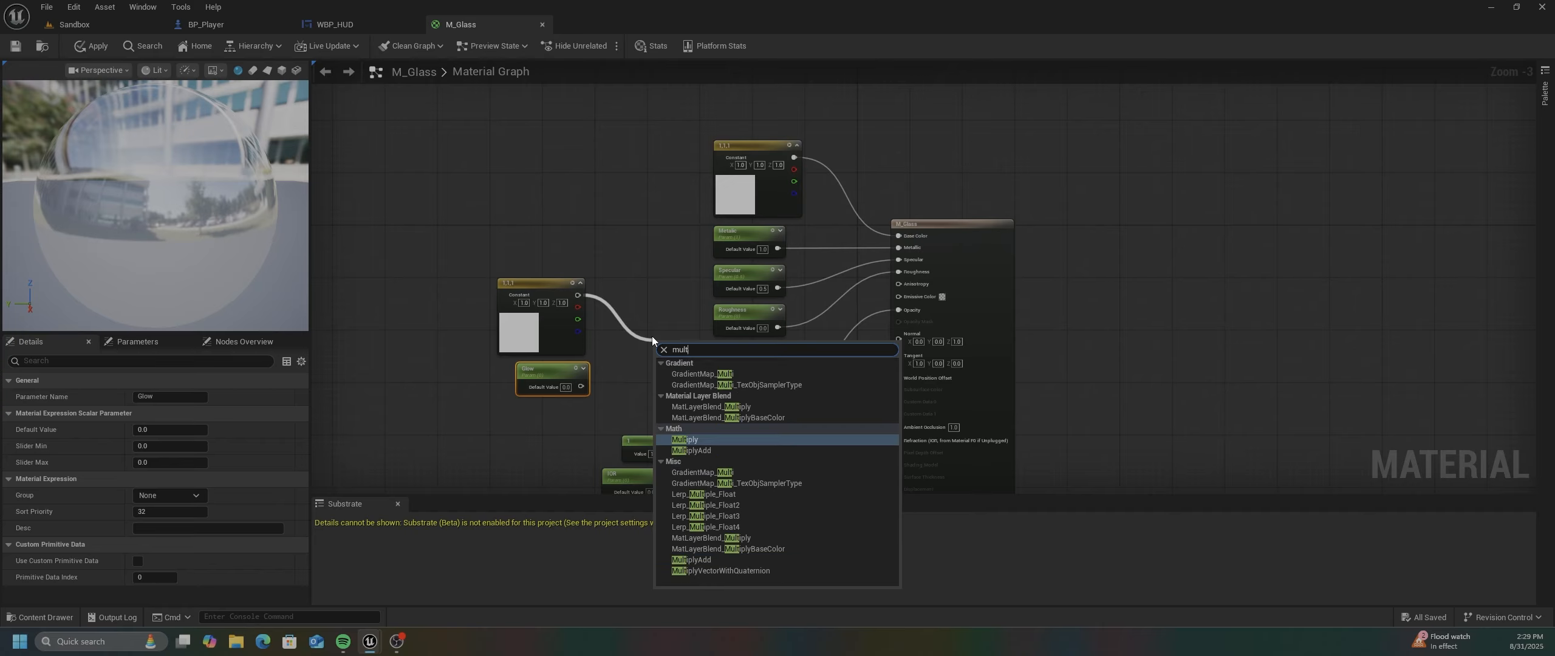
{"action": "left_click", "coordinate": [683, 440]}
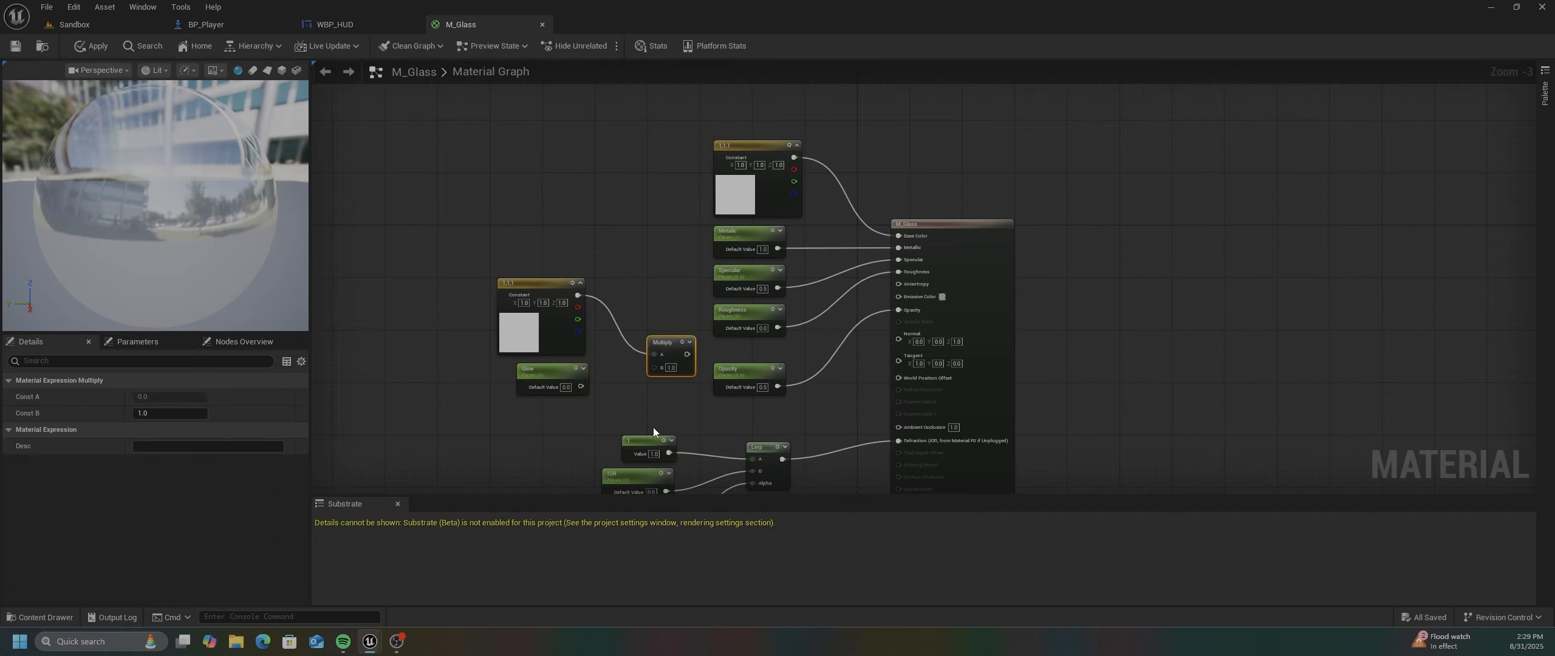
{"action": "left_click_drag", "start_coordinate": [581, 389], "coordinate": [898, 295]}
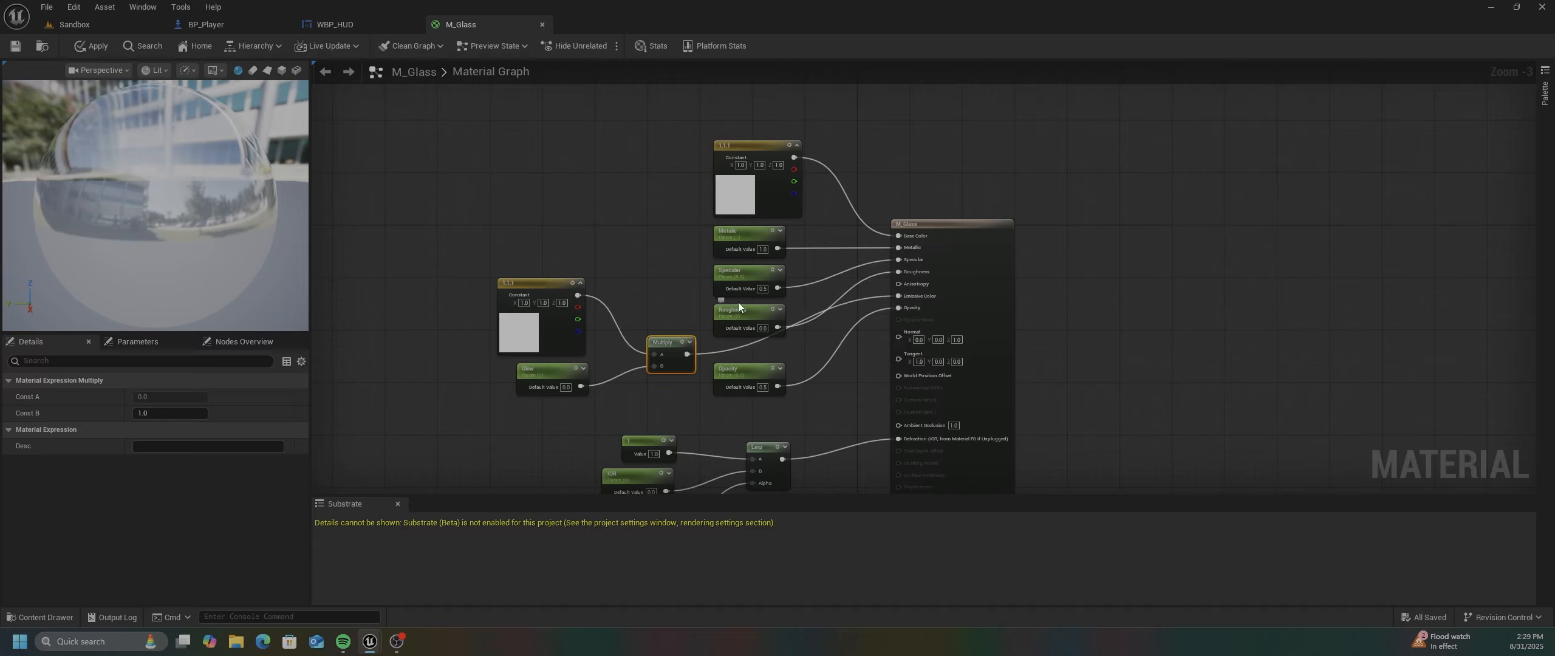
- Add a reroute node to the Emissive Color wire, place it between the Roughness and Opacity parameters, and save the material
{"action": "double_click", "coordinate": [841, 302]}
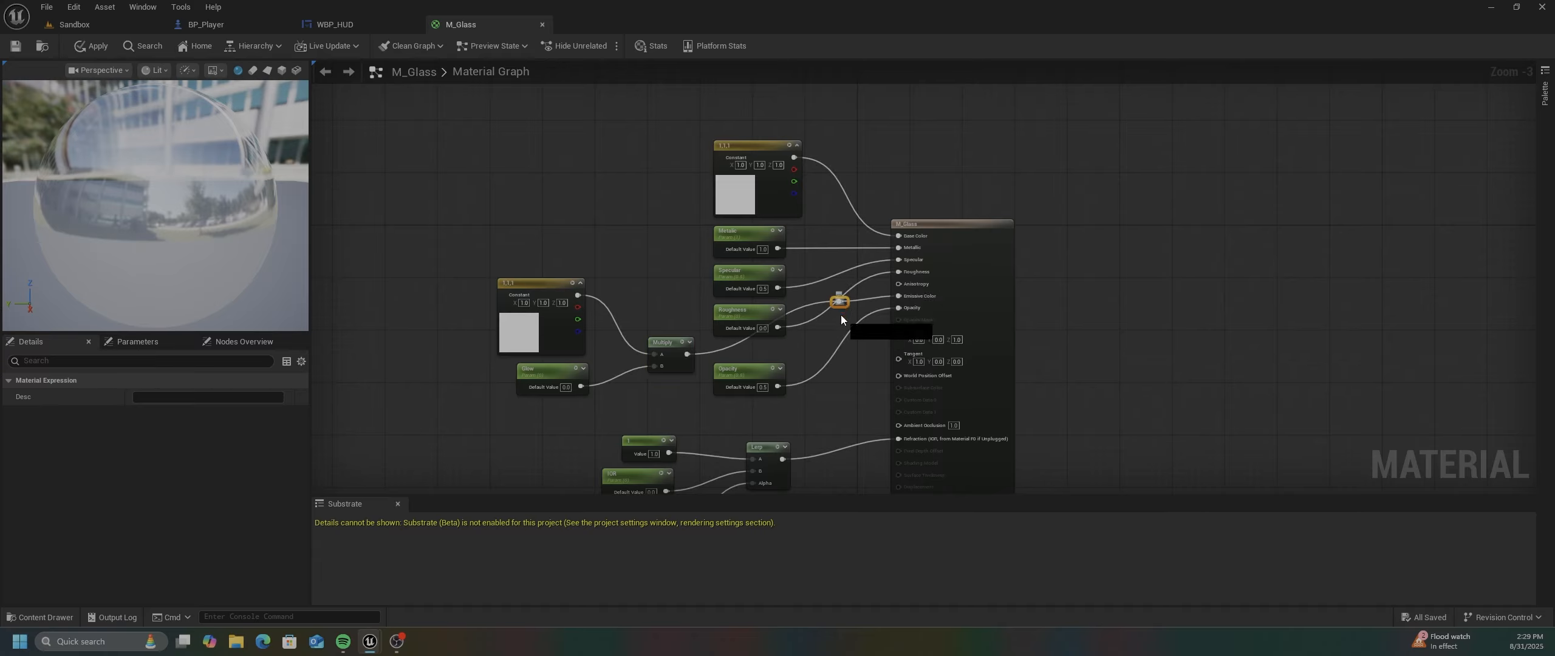
{"action": "right_click", "coordinate": [840, 305]}
{"action": "left_click", "coordinate": [809, 343]}
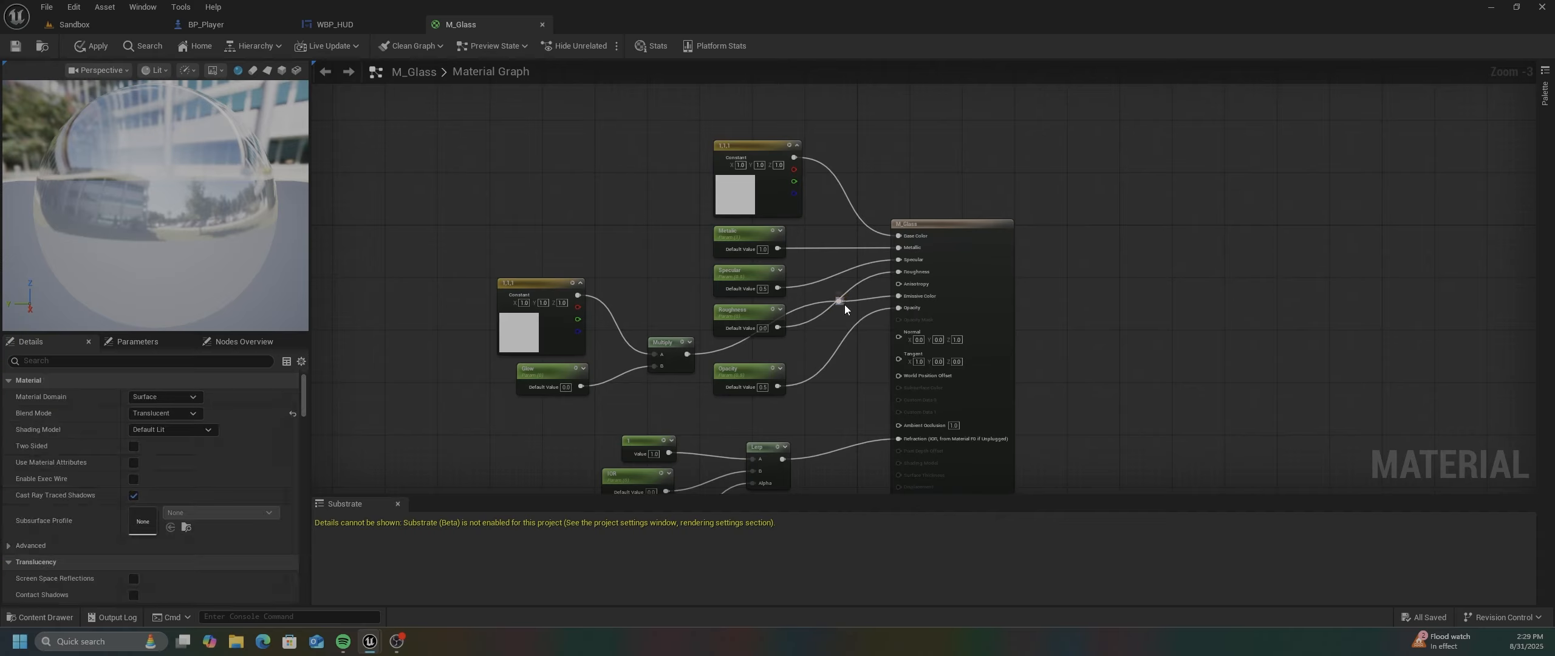
{"action": "left_click_drag", "start_coordinate": [844, 302], "coordinate": [772, 357]}
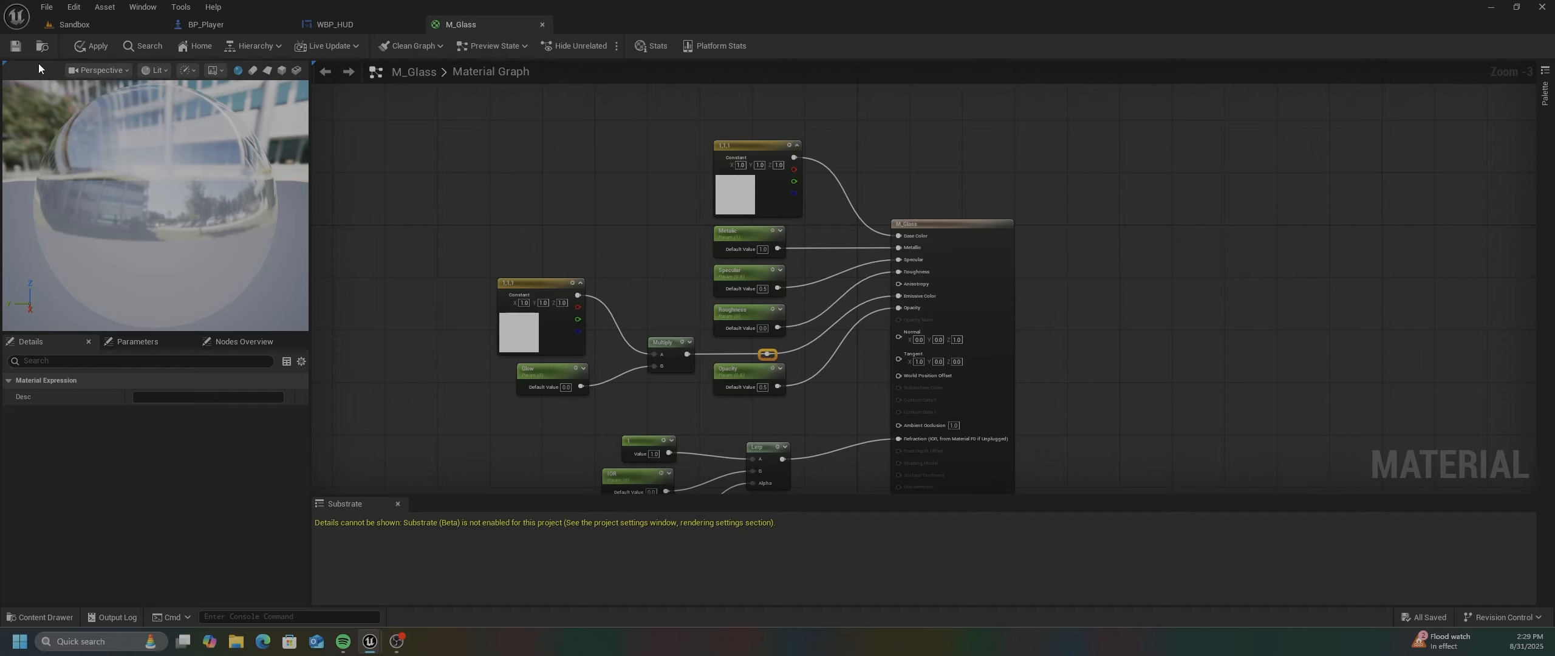
{"action": "left_click", "coordinate": [16, 47]}
- In the Sandbox level, assign M_Glass to the Element 0 material slot of the health cross mesh and view it from several angles
{"action": "left_click", "coordinate": [56, 612]}
{"action": "left_click", "coordinate": [71, 24]}
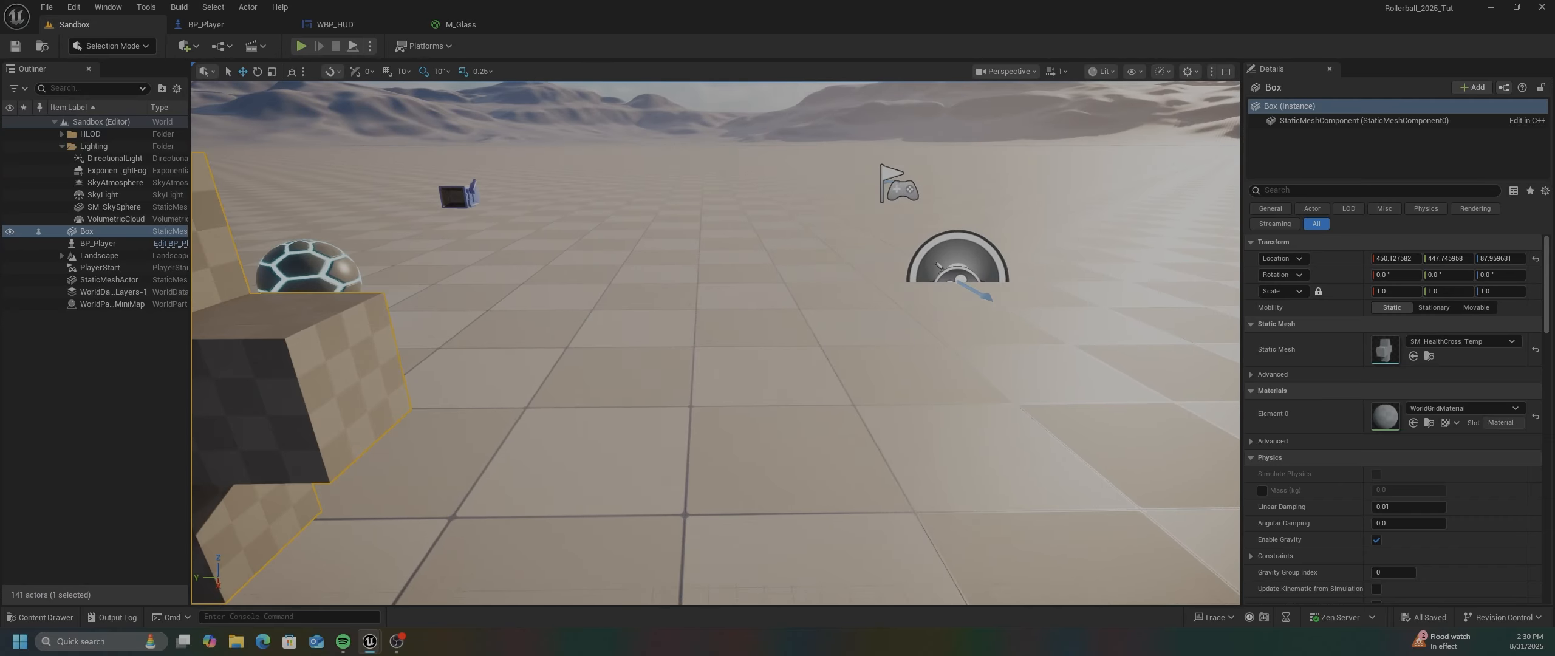
{"action": "right_click_drag", "start_coordinate": [633, 347], "coordinate": [467, 340]}
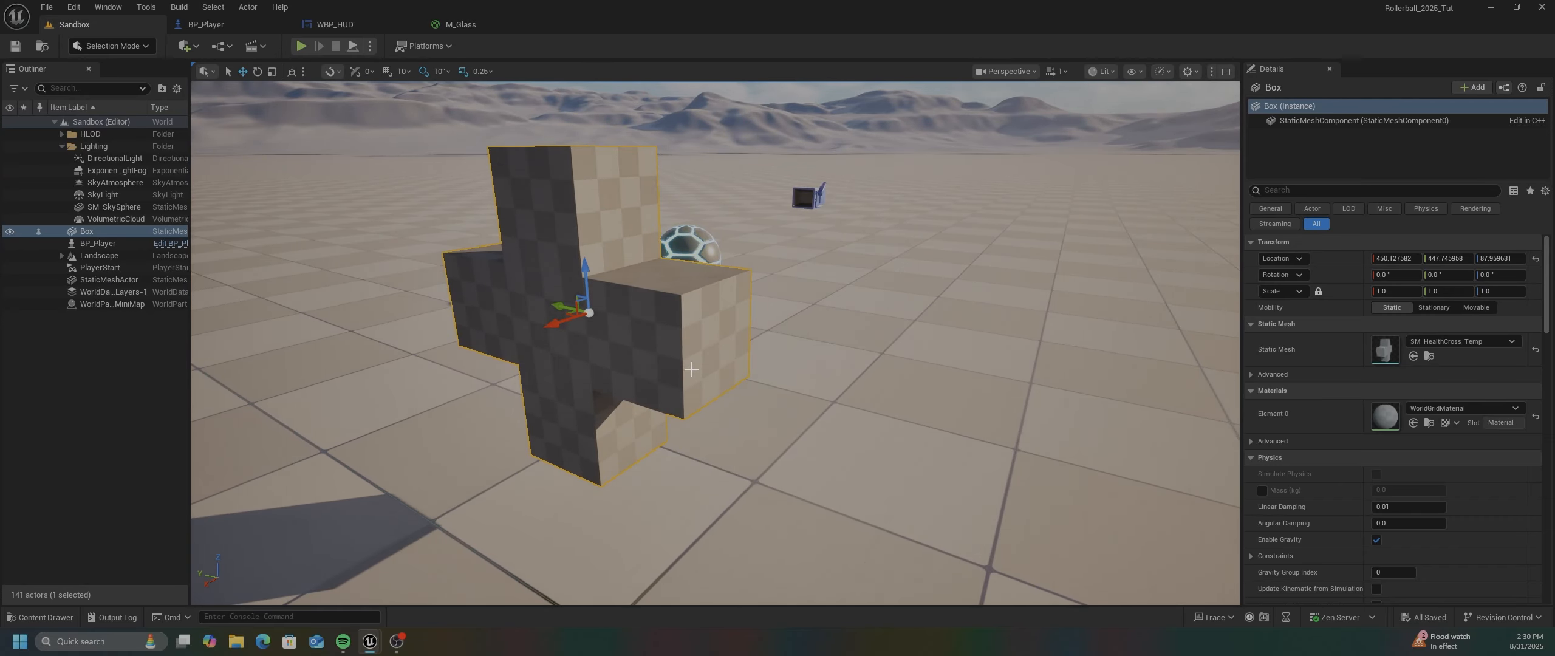
{"action": "left_click", "coordinate": [45, 617]}
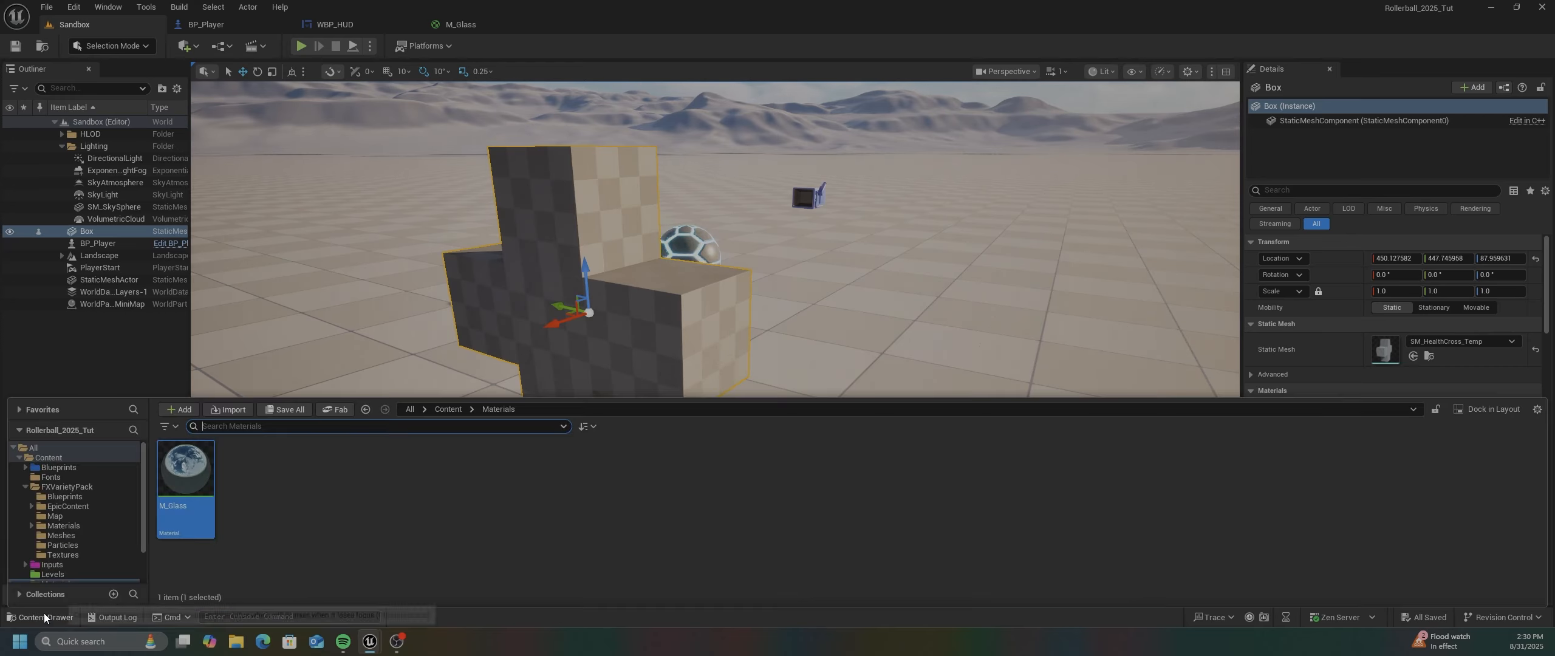
{"action": "left_click_drag", "start_coordinate": [202, 524], "coordinate": [1395, 418]}
{"action": "right_click_drag", "start_coordinate": [794, 392], "coordinate": [792, 327]}
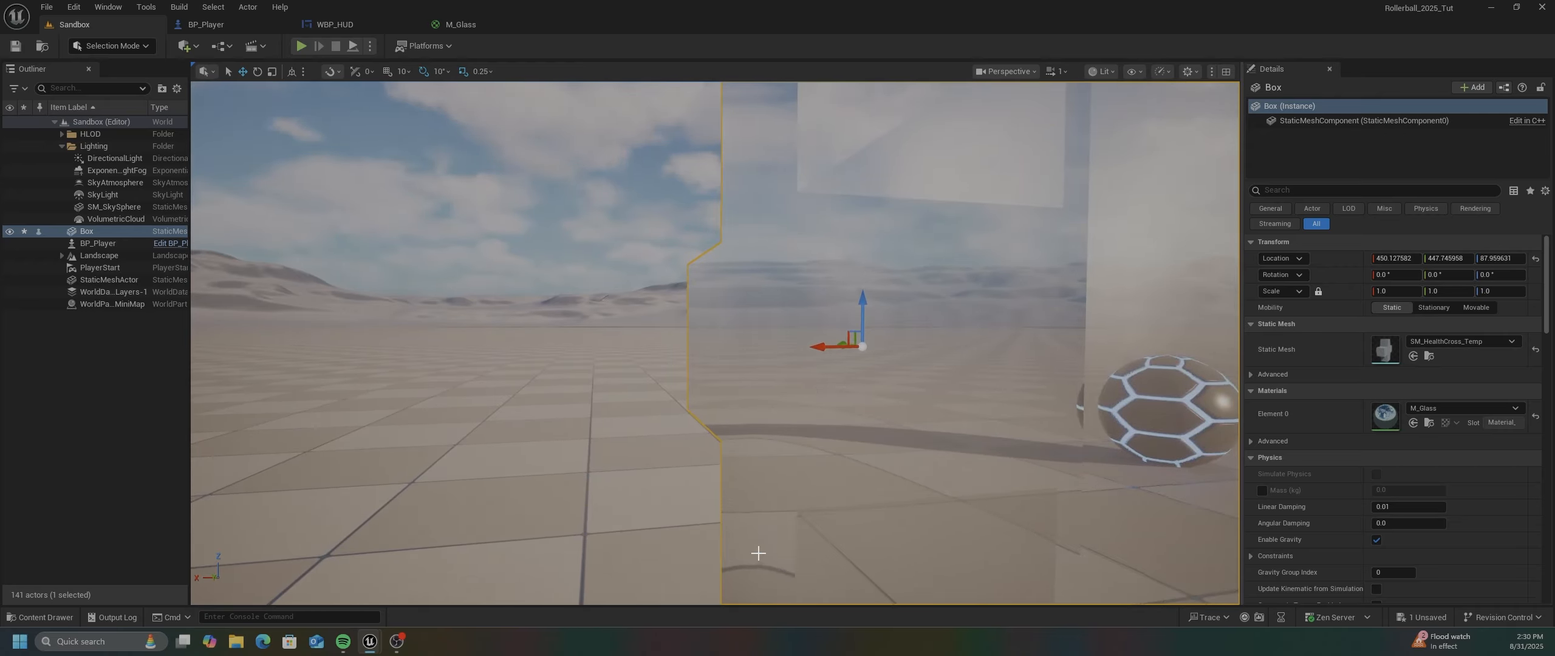
{"action": "right_click_drag", "start_coordinate": [759, 553], "coordinate": [741, 548]}
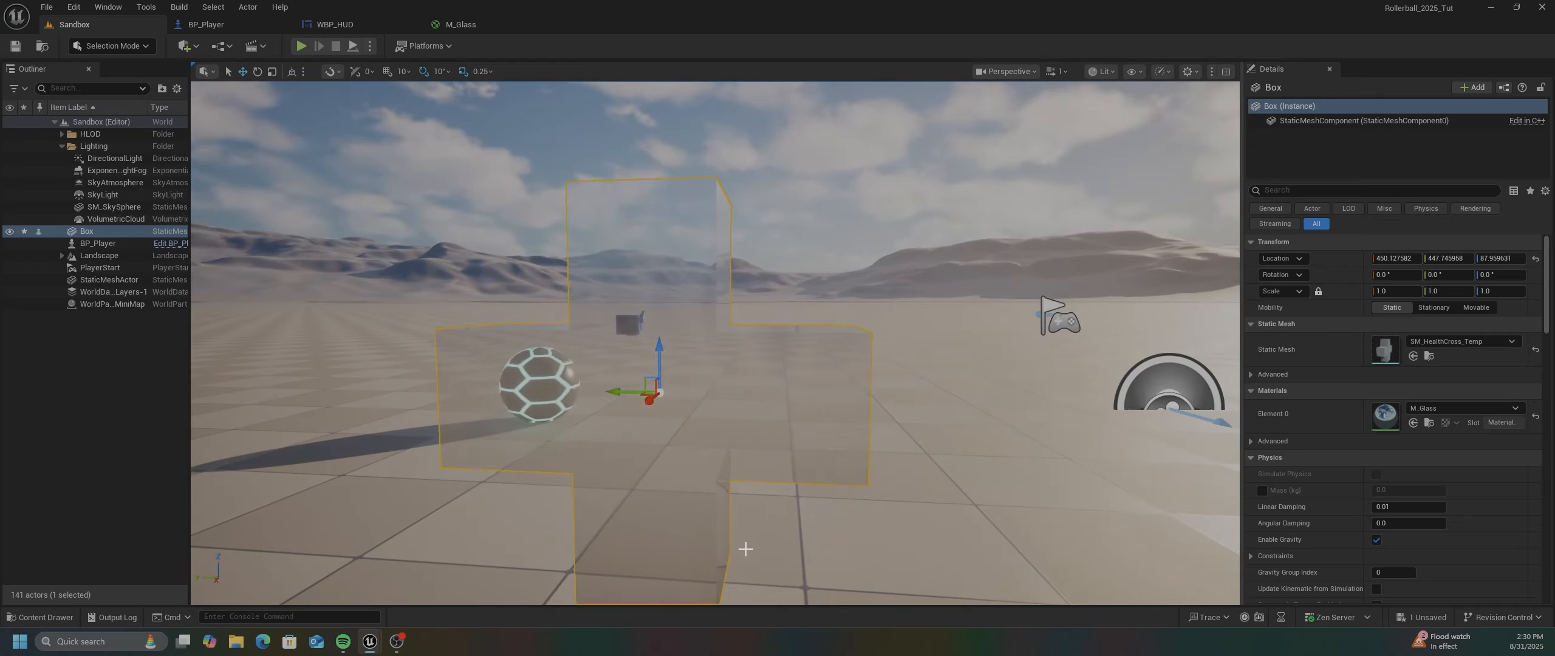
- Create a material instance from M_Glass in the Materials folder and name it MI_Glass_Green
{"action": "left_click", "coordinate": [40, 617]}
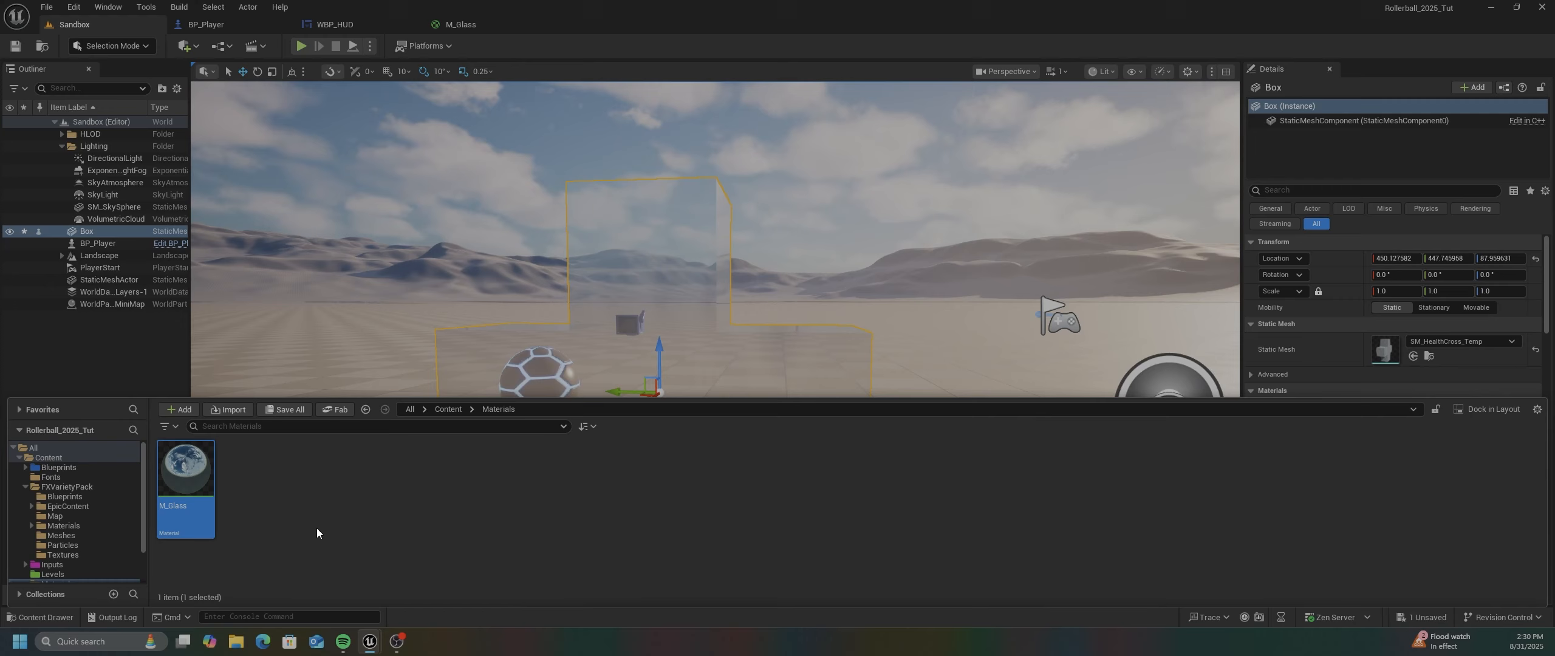
{"action": "right_click", "coordinate": [202, 509]}
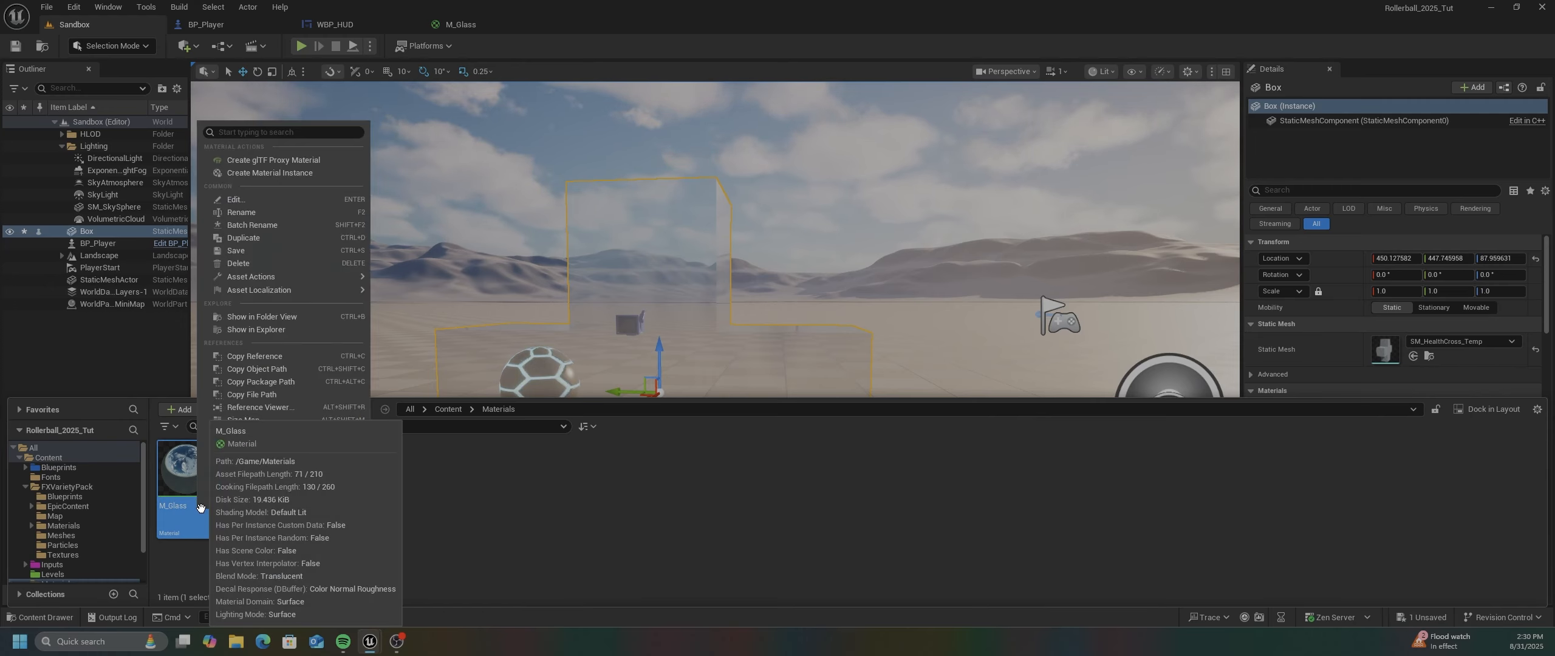
{"action": "mouse_move", "coordinate": [247, 278]}
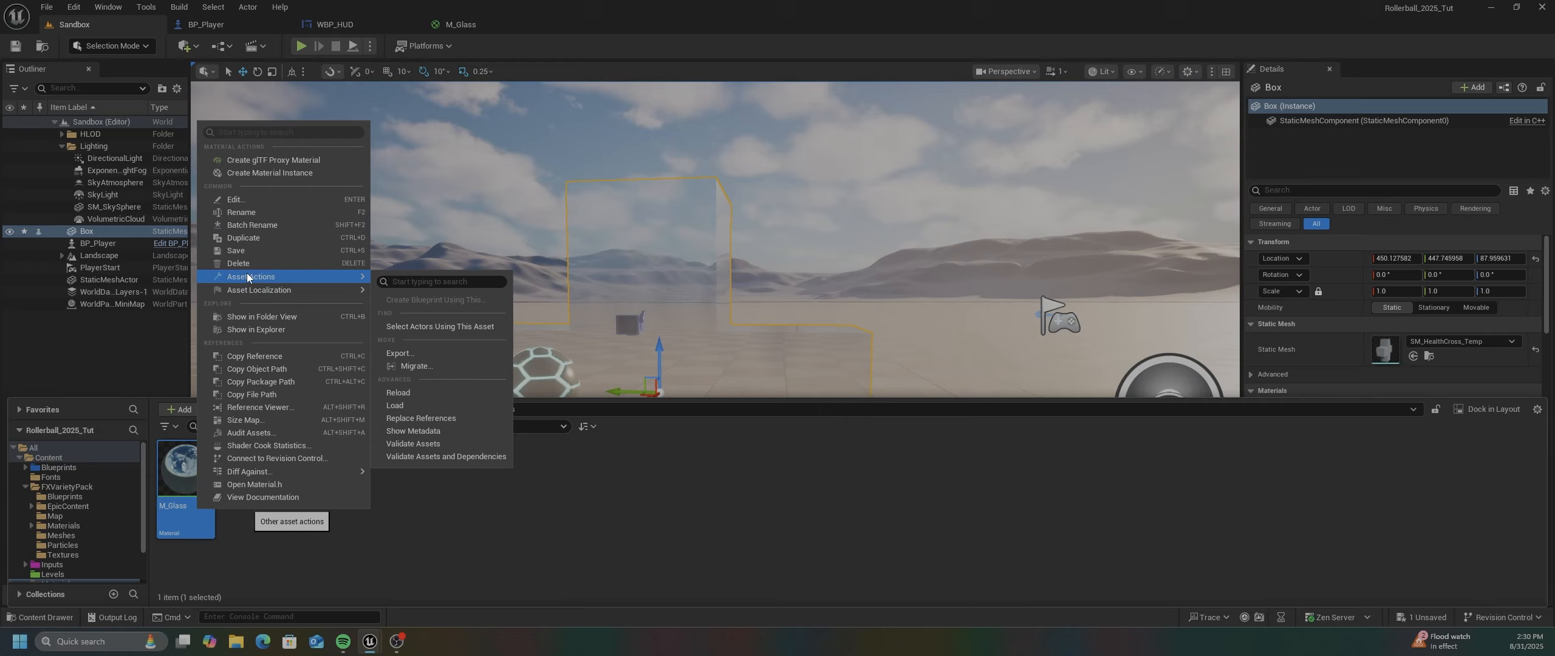
{"action": "left_click", "coordinate": [263, 174]}
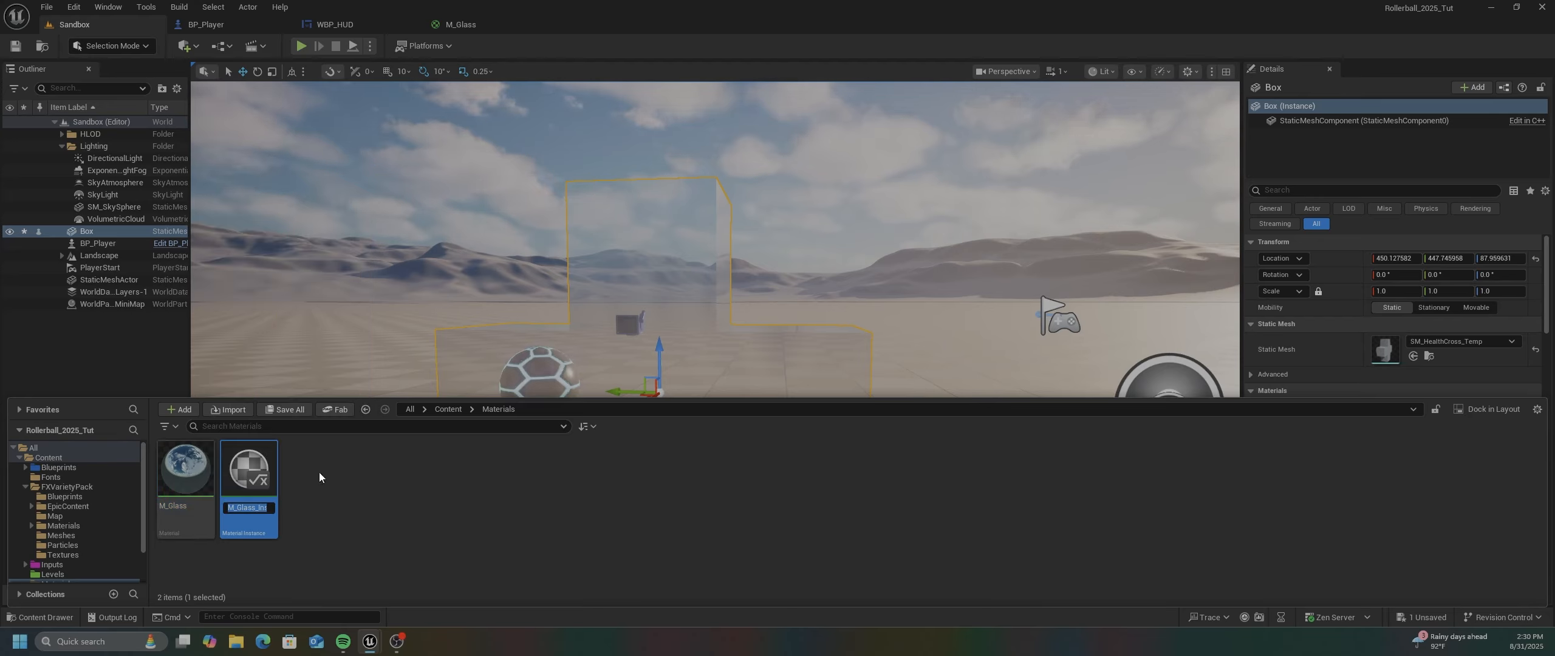
{"action": "key", "text": "Home"}
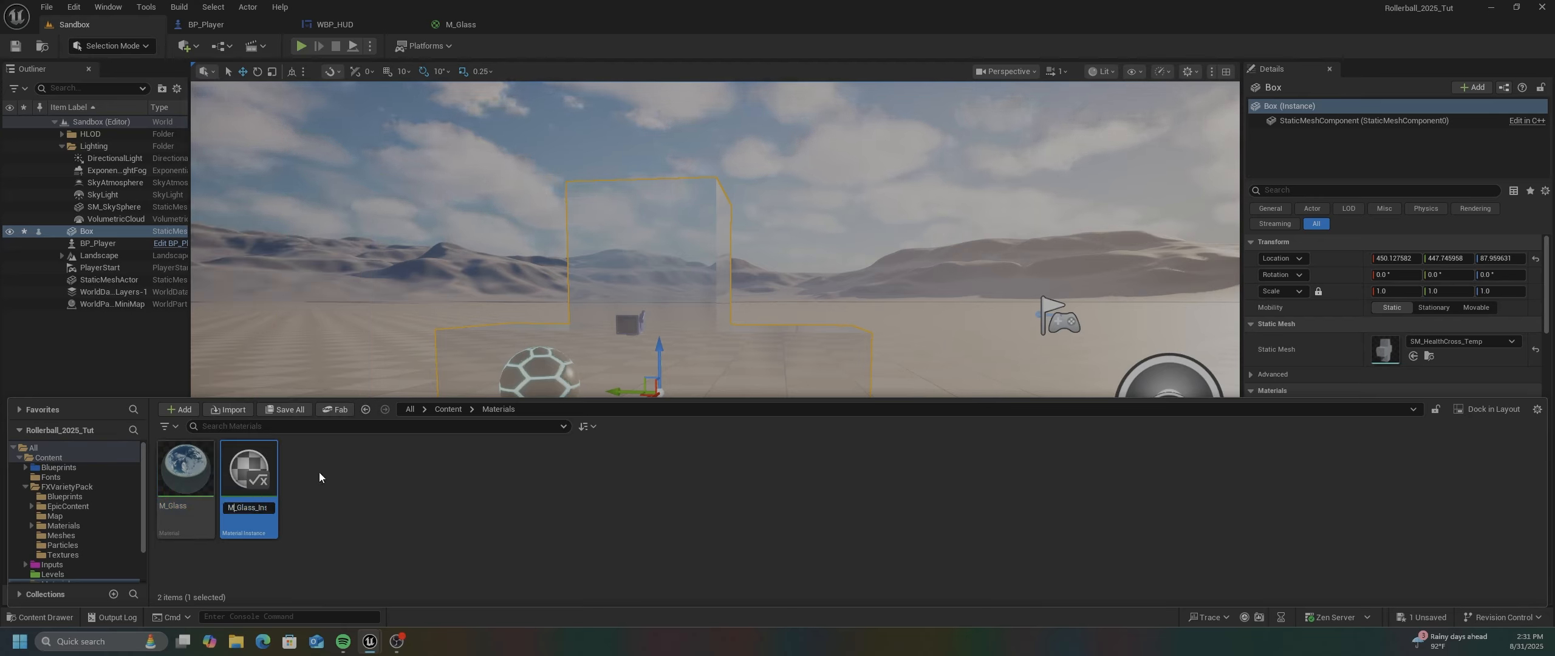
{"action": "type", "text": "I"}
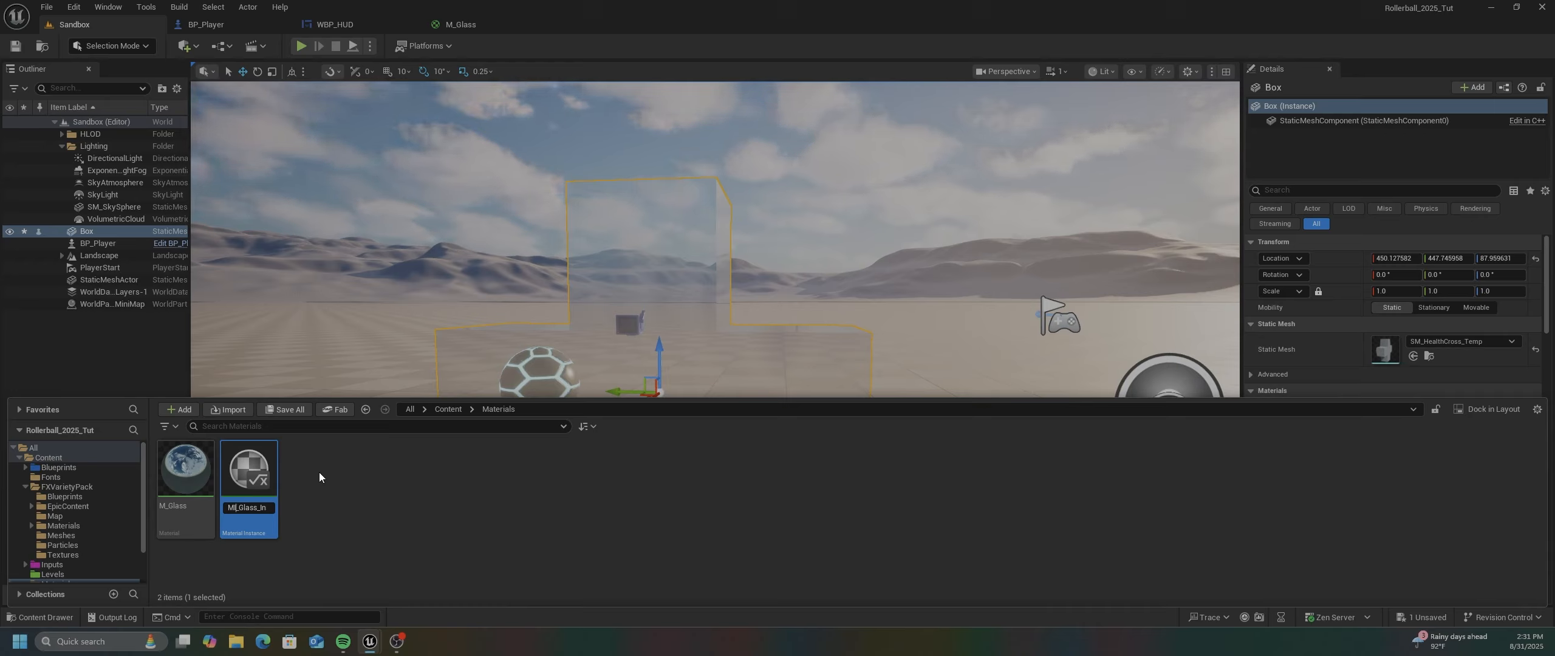
{"action": "key", "text": "End"}
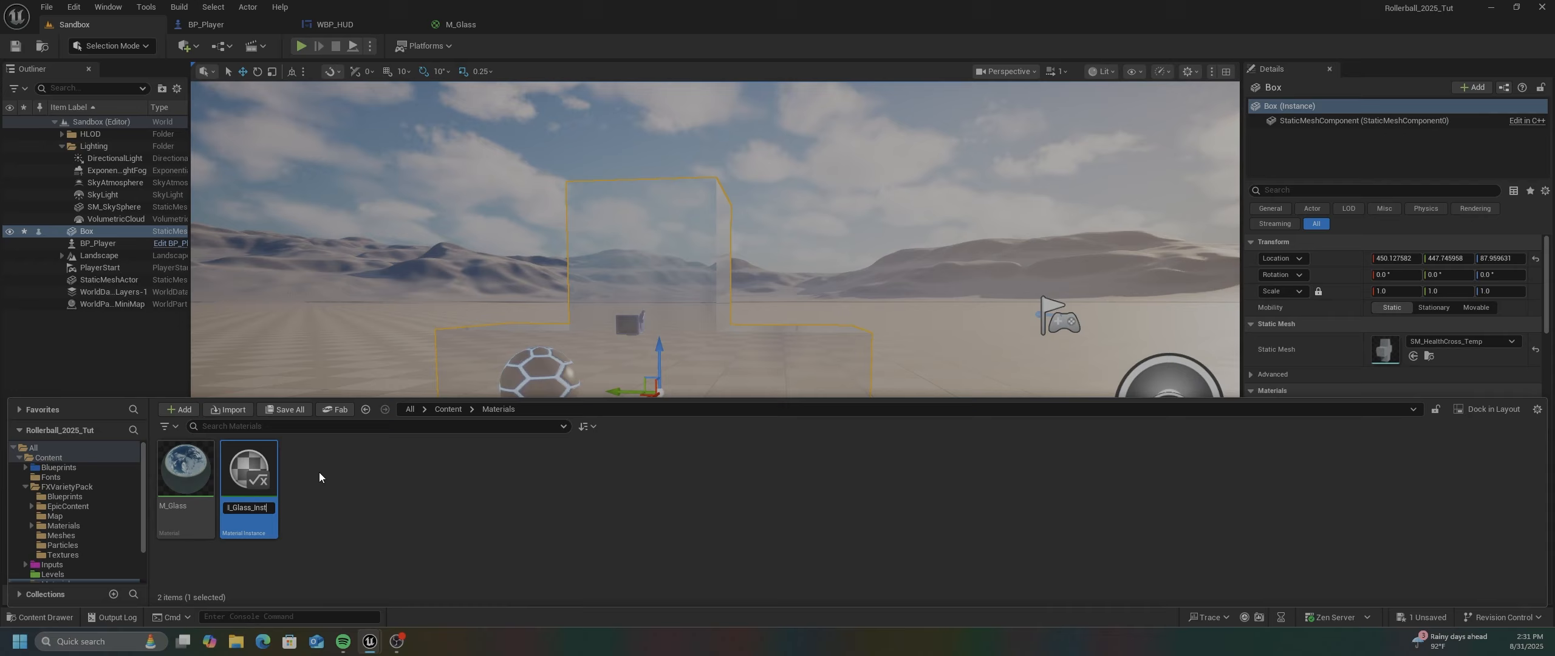
{"action": "key", "text": "BackSpace"}
{"action": "key", "text": "BackSpace"}
{"action": "key", "text": "BackSpace"}
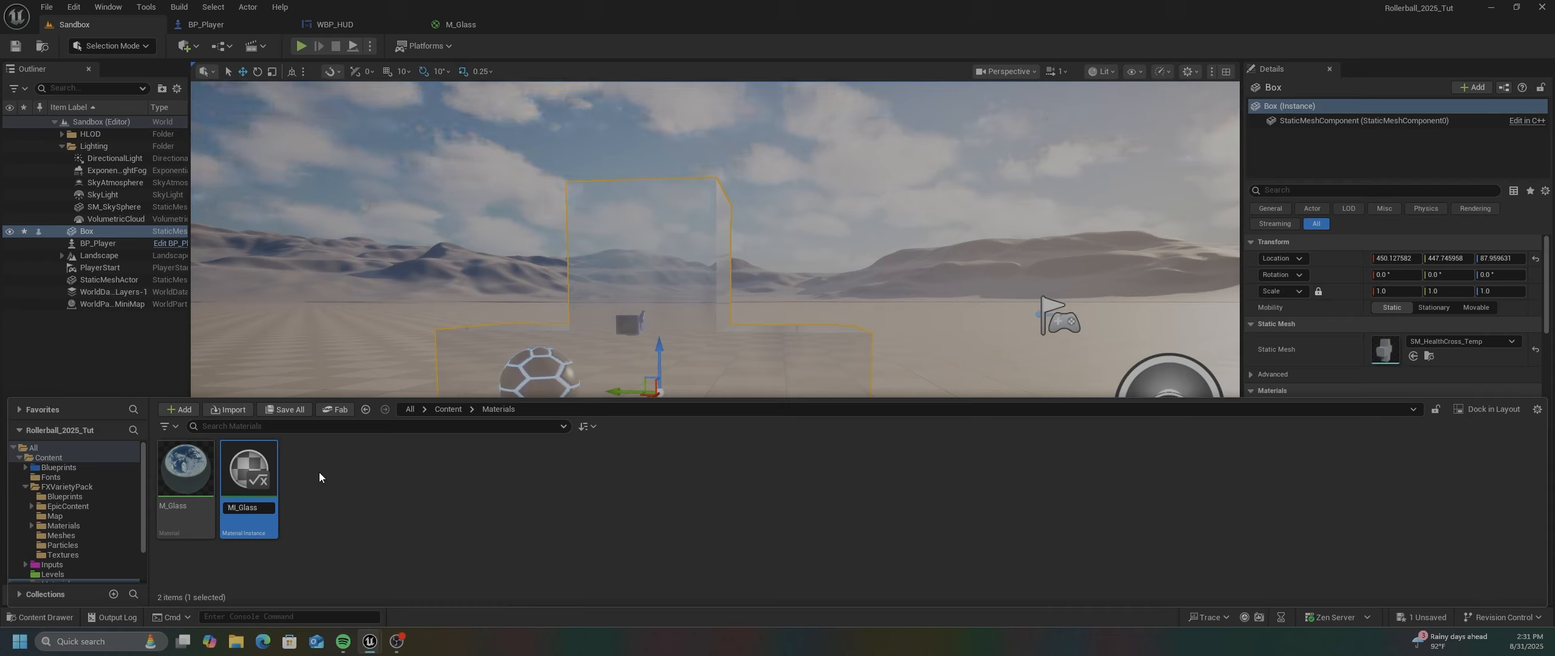
{"action": "type", "text": "Green"}
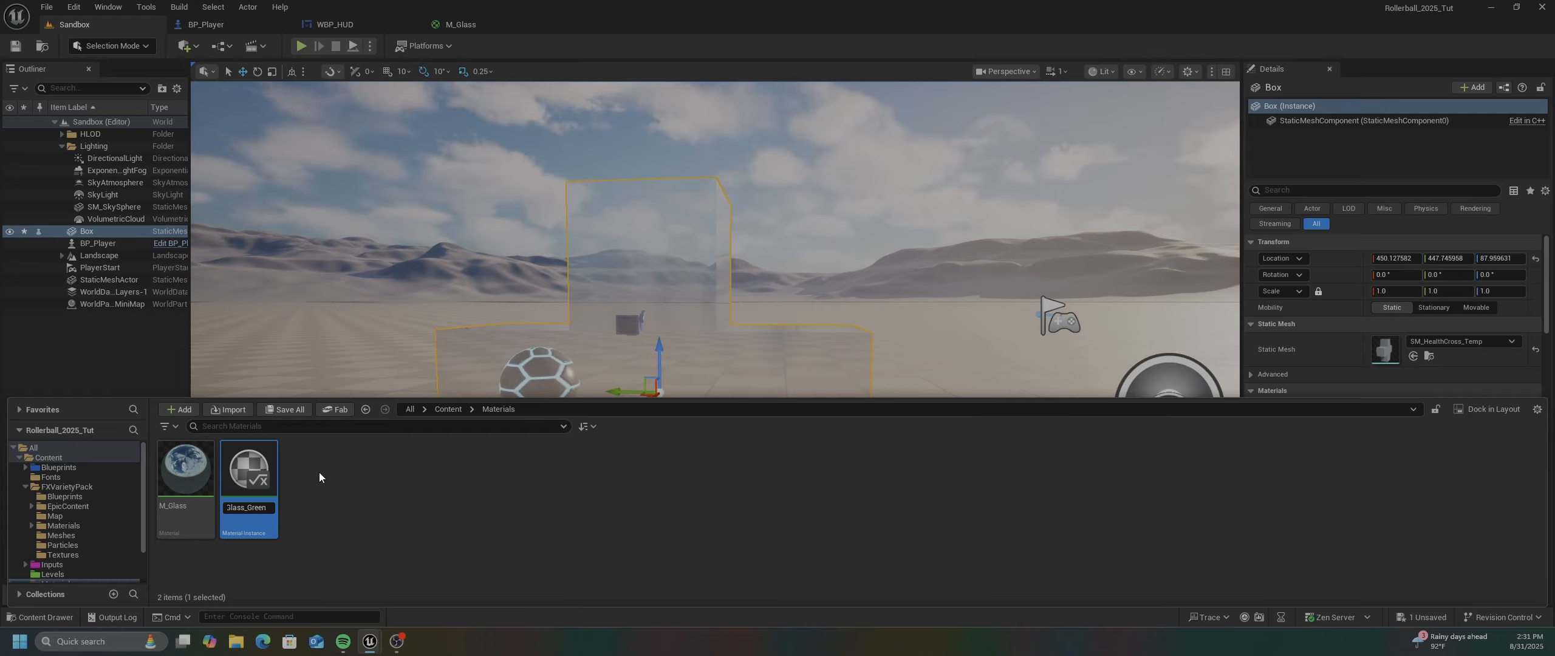
{"action": "key", "text": "Return"}
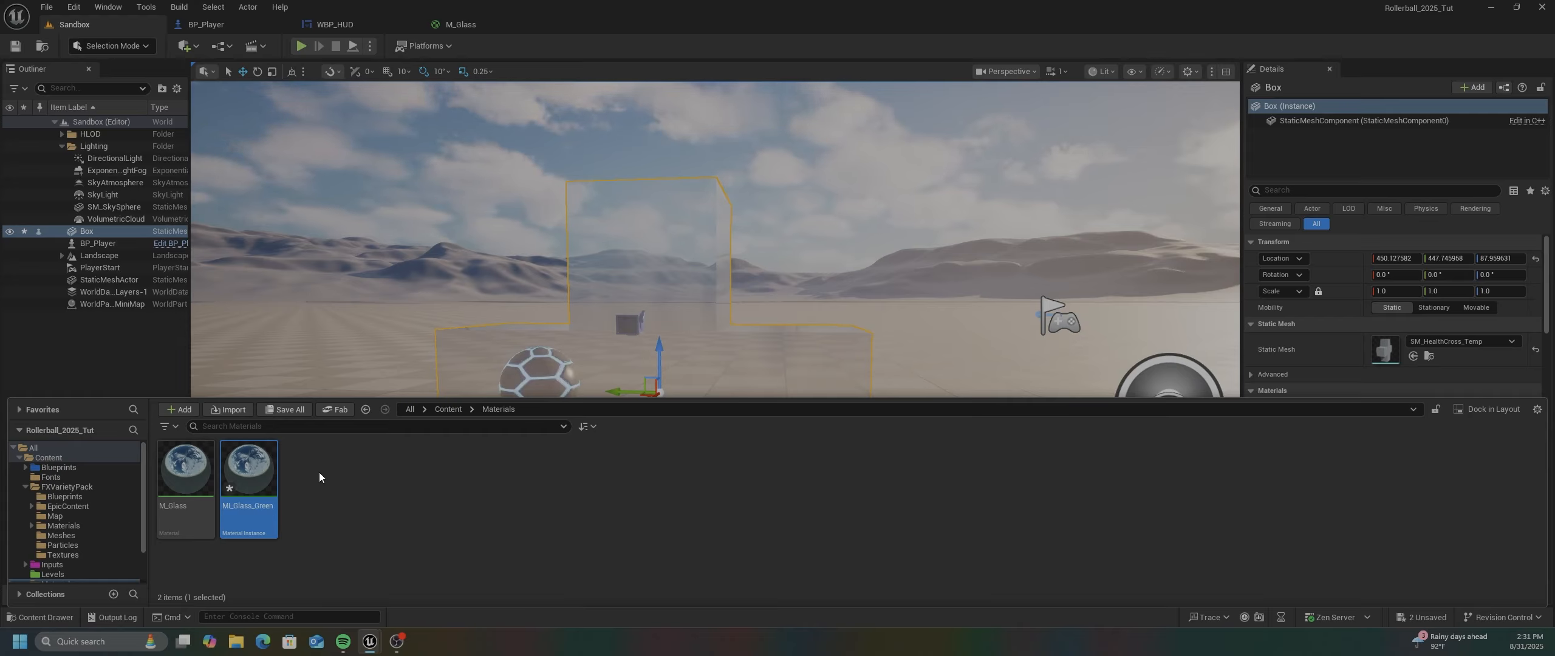
- Open MI_Glass_Green, save it, and expand its global scalar parameter values
{"action": "double_click", "coordinate": [236, 515]}
{"action": "left_click", "coordinate": [15, 46]}
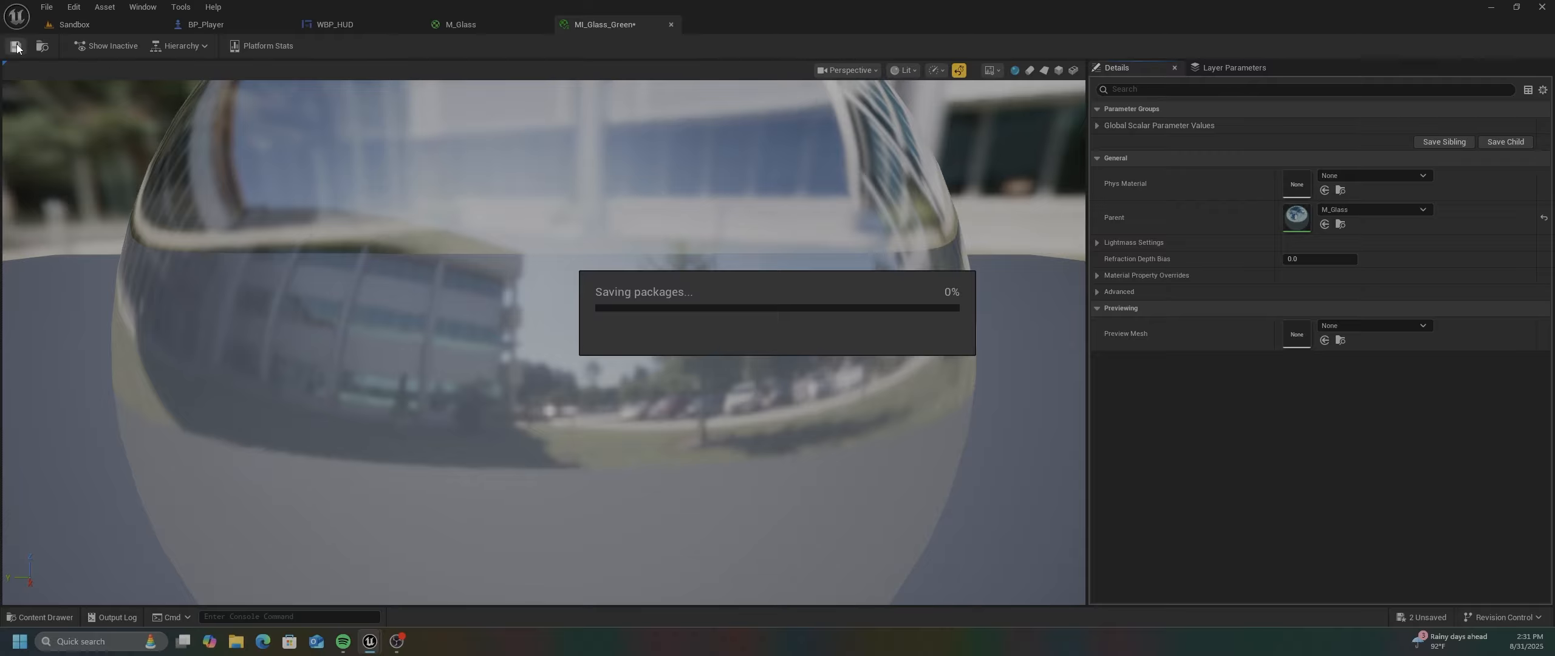
{"action": "scroll", "coordinate": [544, 341], "scroll_direction": "down", "scroll_amount": 3}
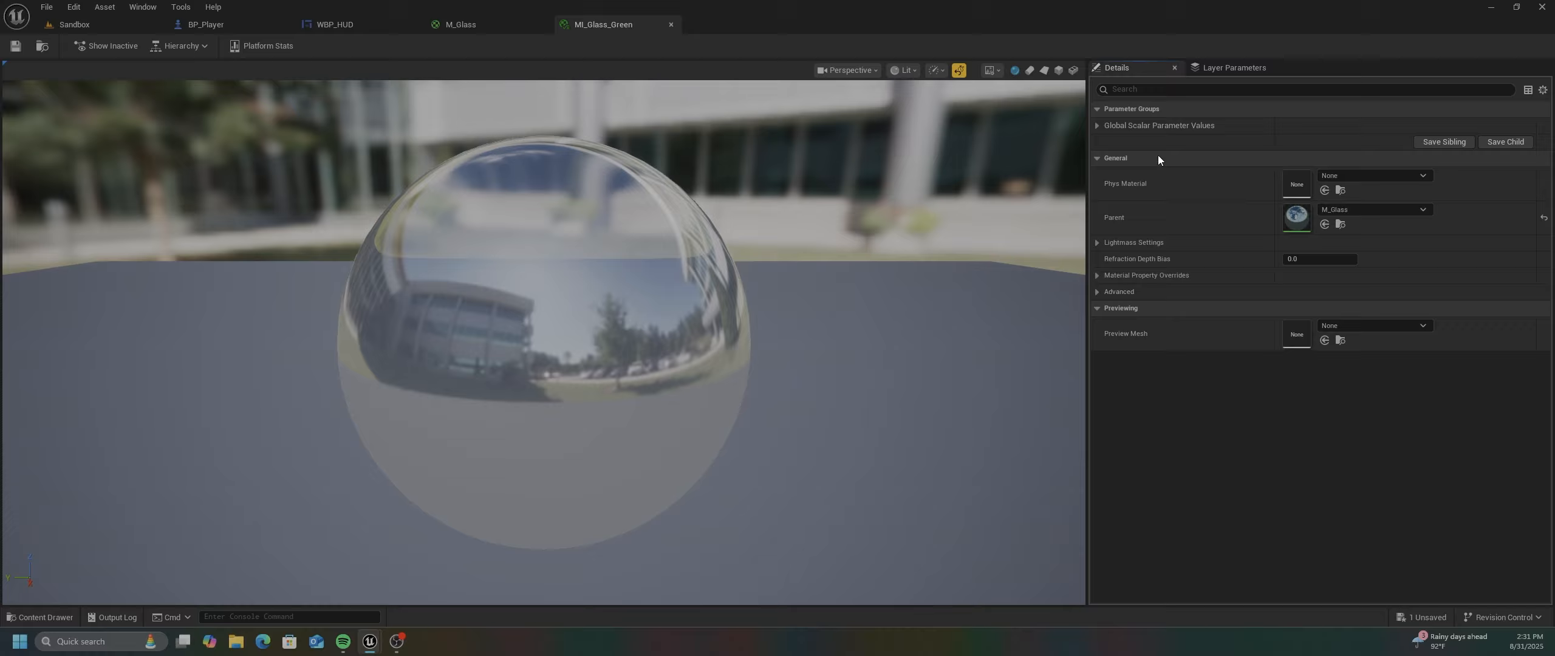
{"action": "left_click", "coordinate": [1097, 126]}
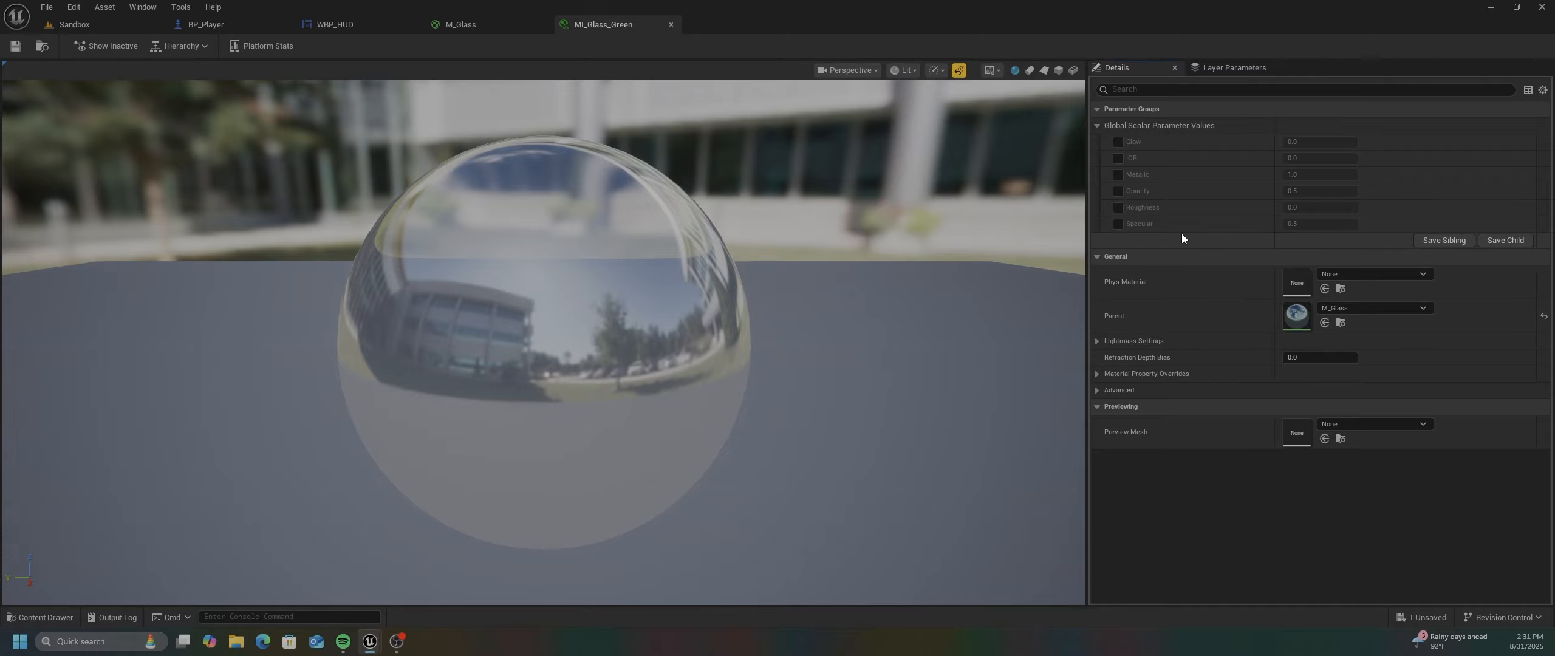
- In M_Glass, convert the white Constant3Vector feeding the Multiply node into a parameter named GlassColor and save the material
{"action": "left_click", "coordinate": [468, 25]}
{"action": "scroll", "coordinate": [516, 284], "scroll_direction": "up", "scroll_amount": 3}
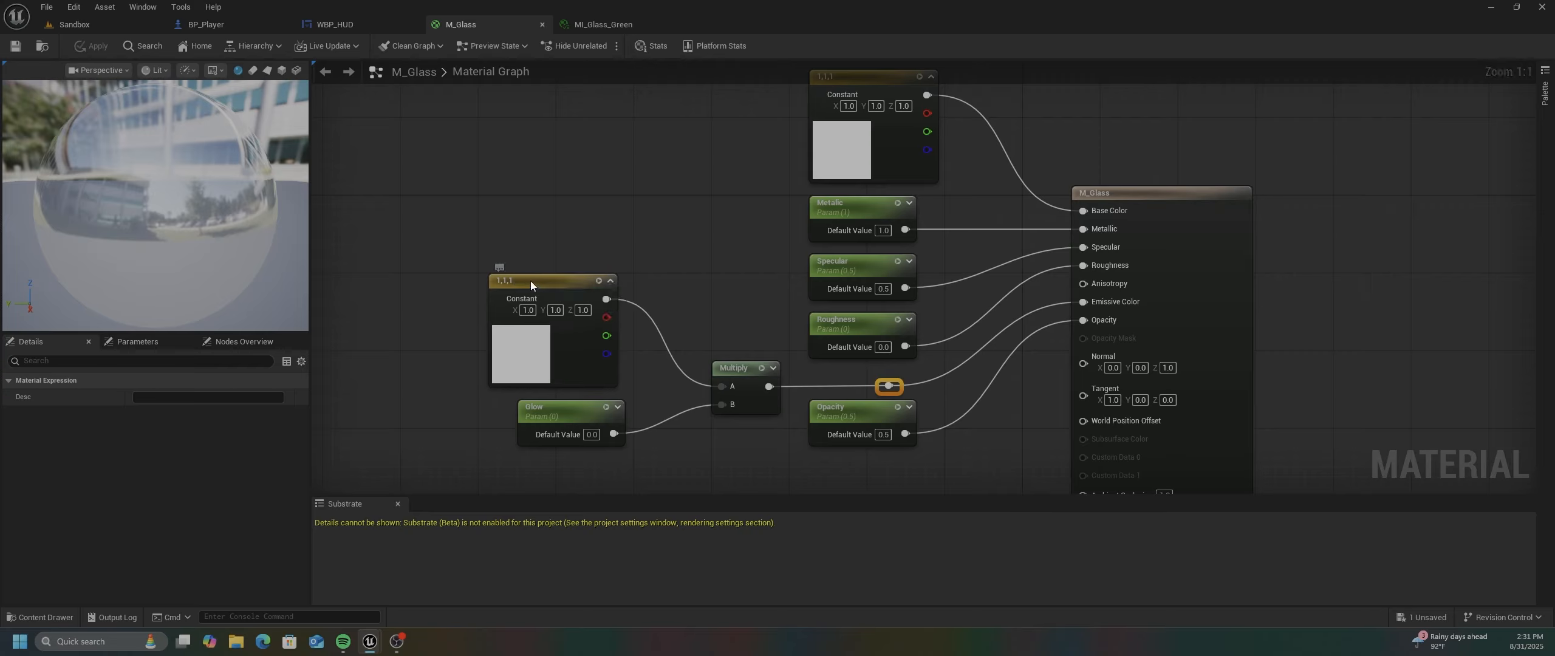
{"action": "left_click", "coordinate": [532, 279]}
{"action": "right_click", "coordinate": [534, 280]}
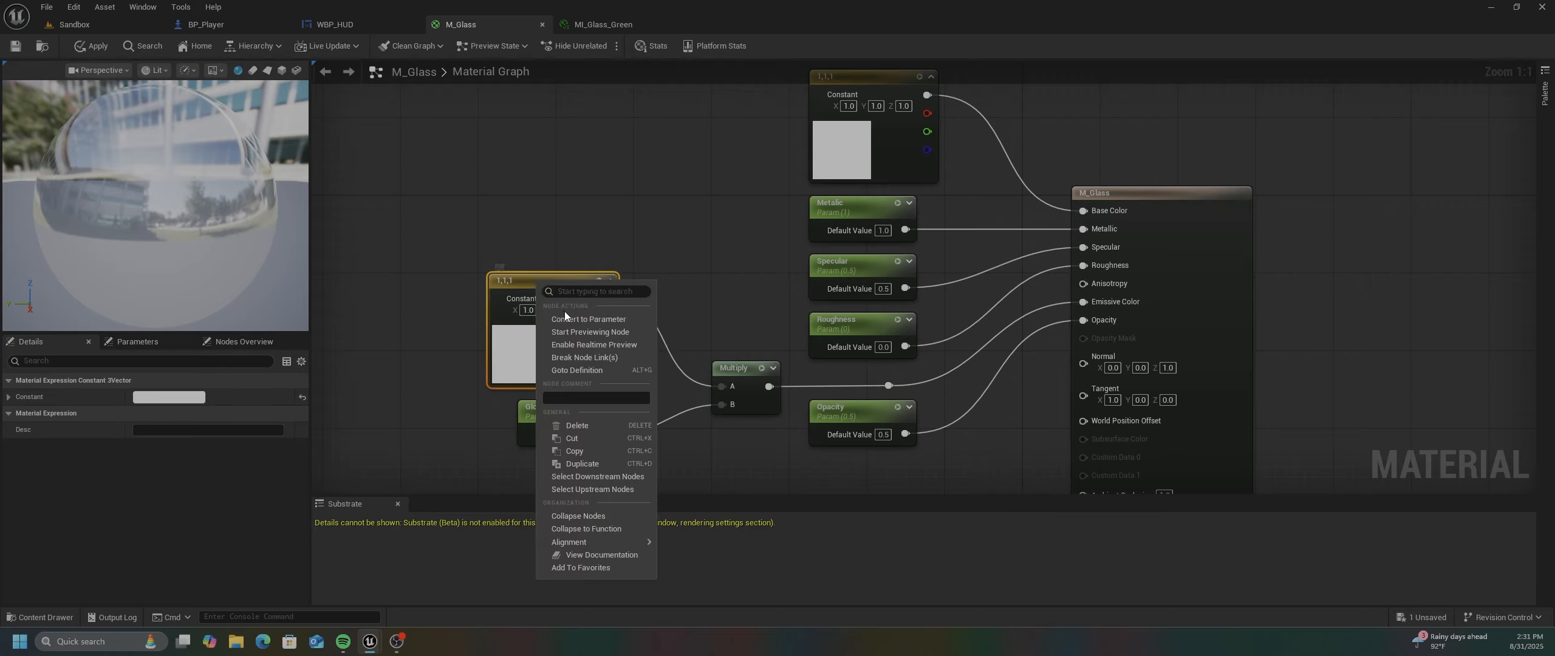
{"action": "left_click", "coordinate": [577, 320]}
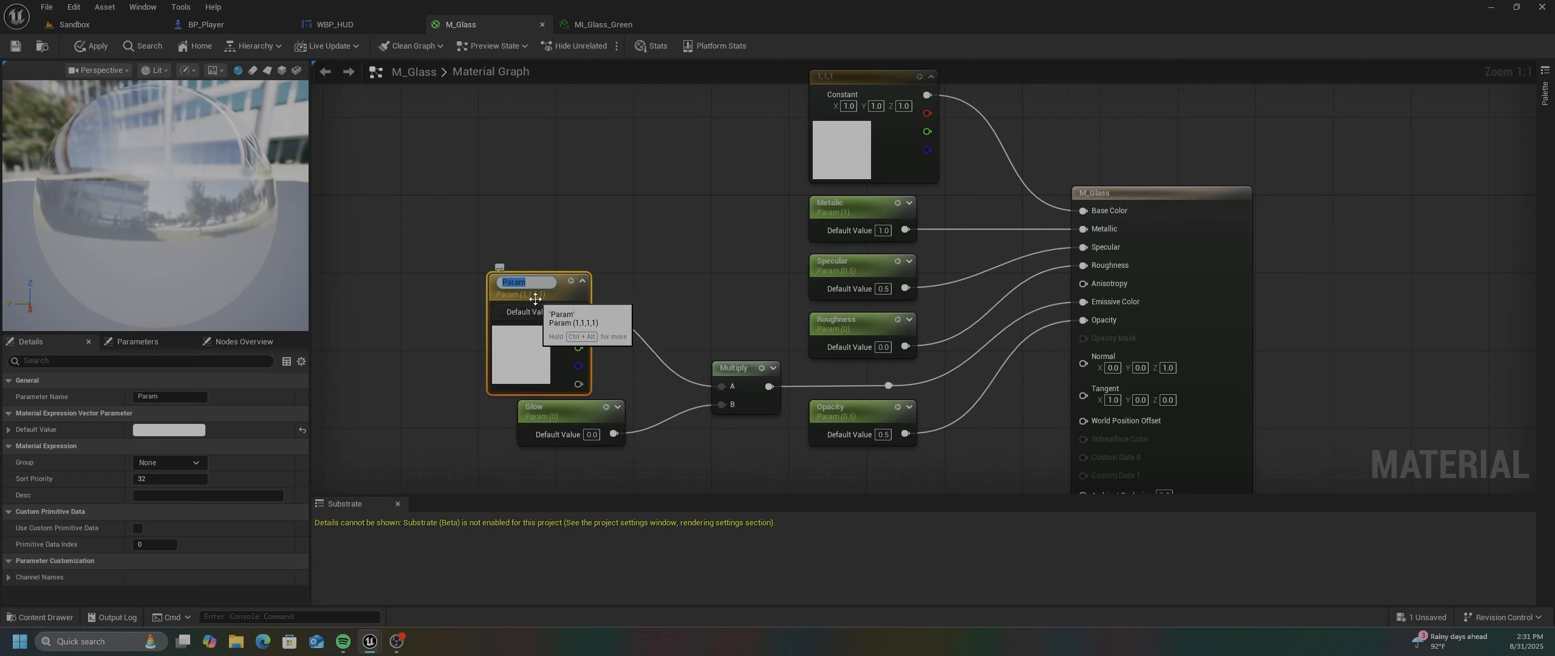
{"action": "type", "text": "GlassColor"}
{"action": "key", "text": "Return"}
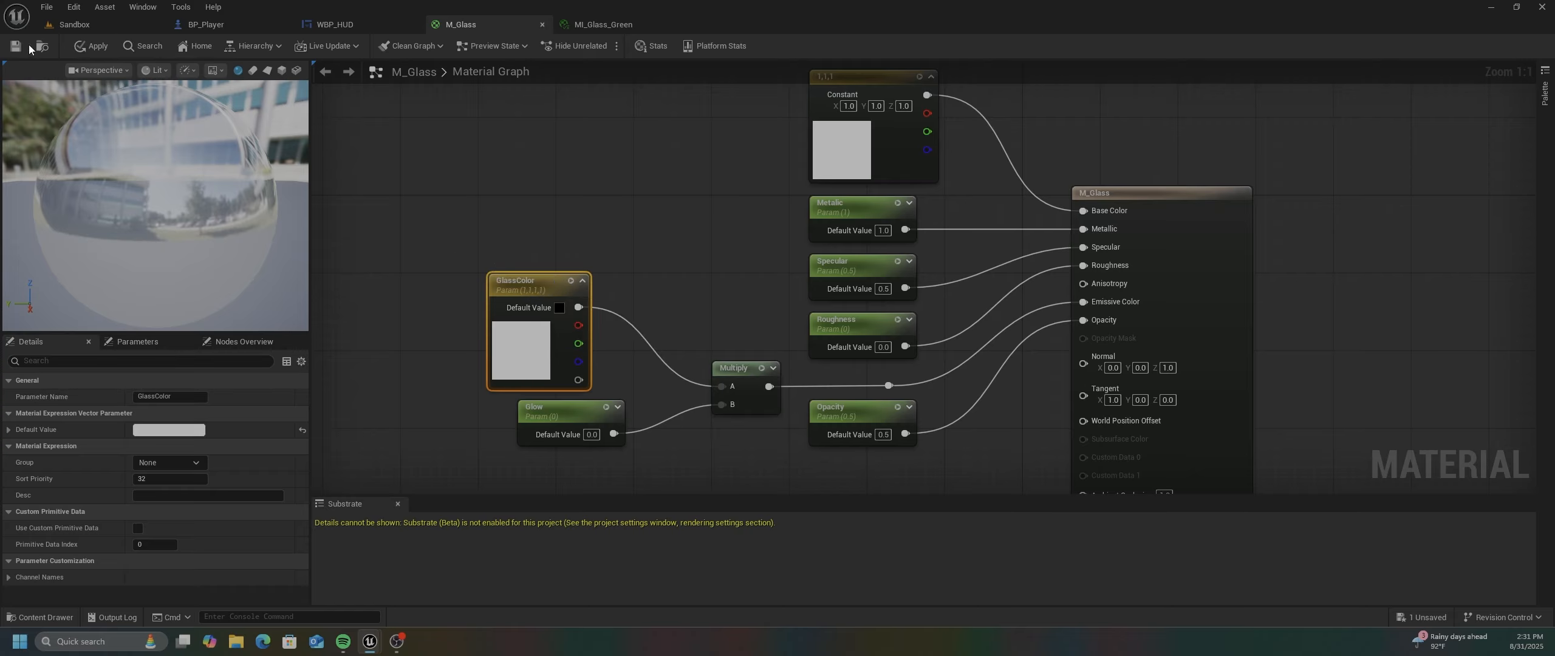
- In MI_Glass_Green, override GlassColor with a red-orange (hex FF2C00FF) and enable the Glow override
{"action": "left_click", "coordinate": [611, 24]}
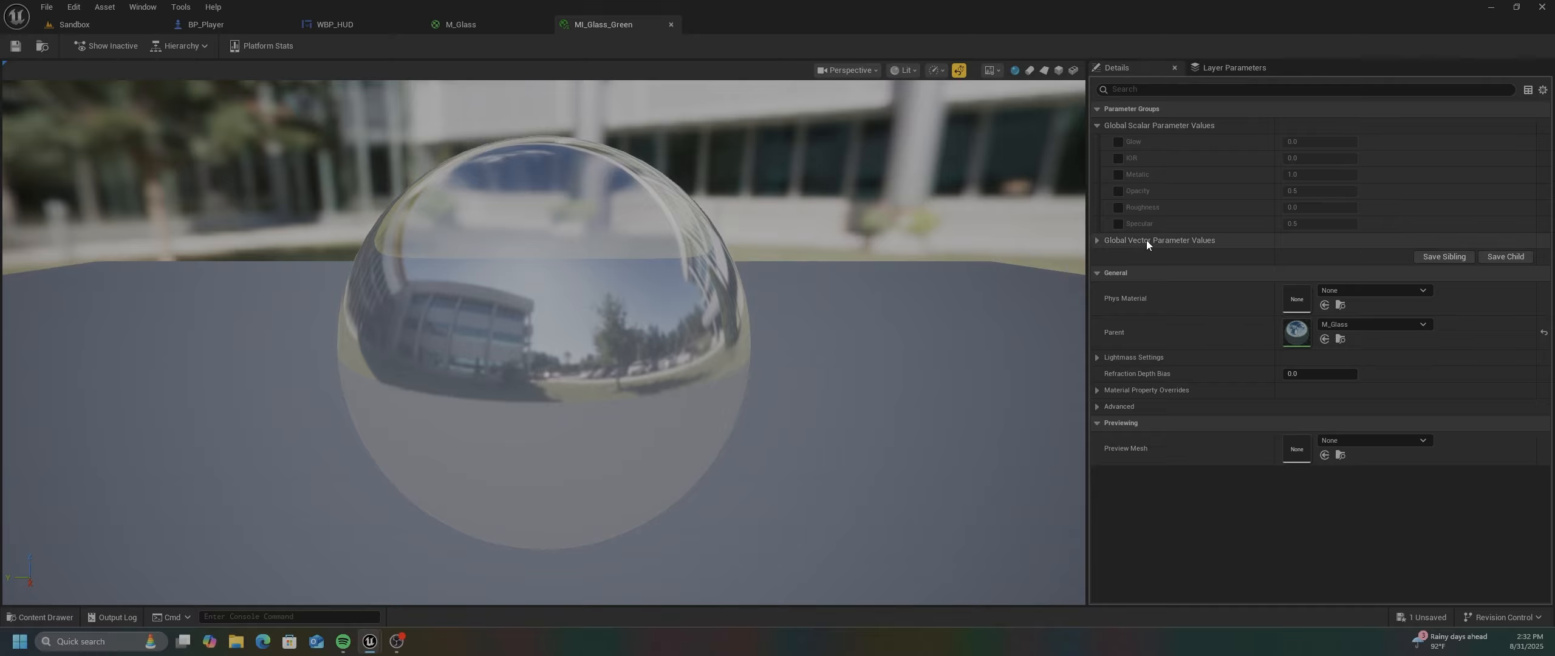
{"action": "left_click", "coordinate": [1093, 241]}
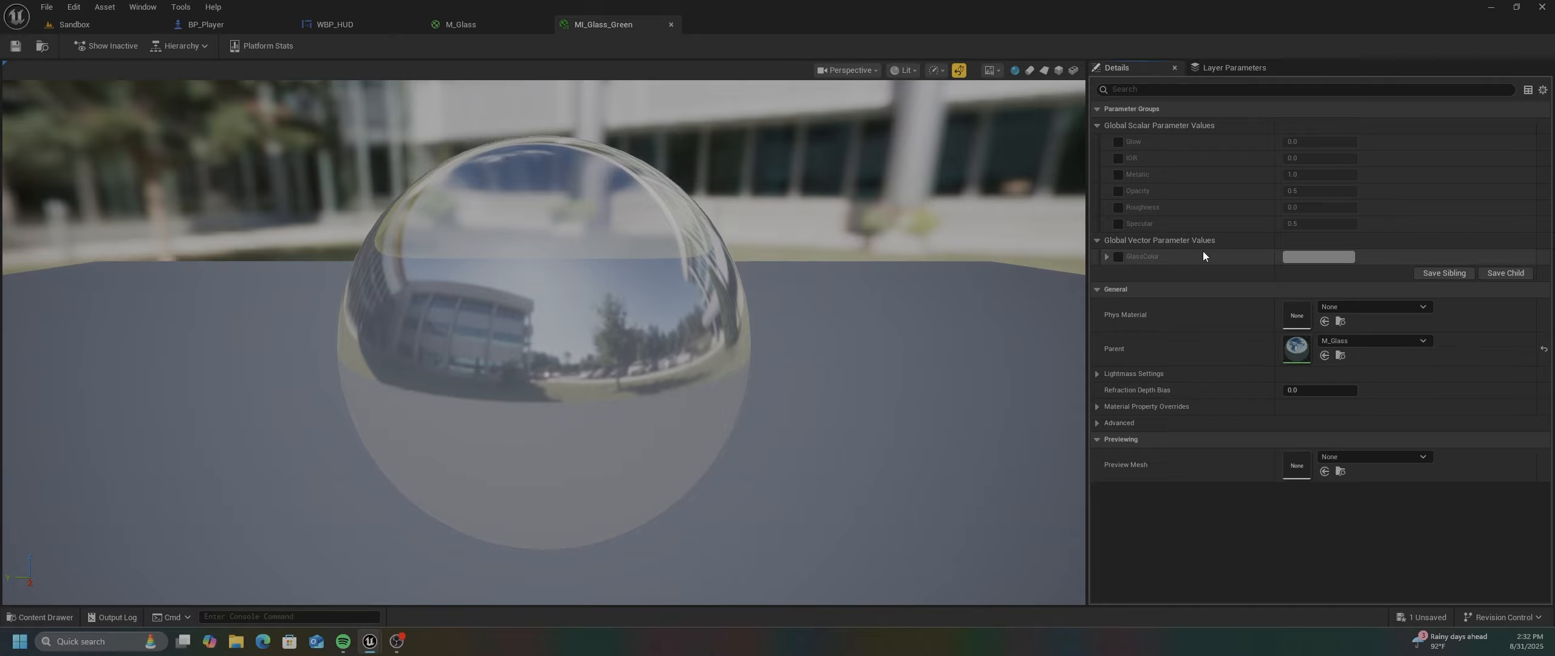
{"action": "left_click", "coordinate": [1118, 259]}
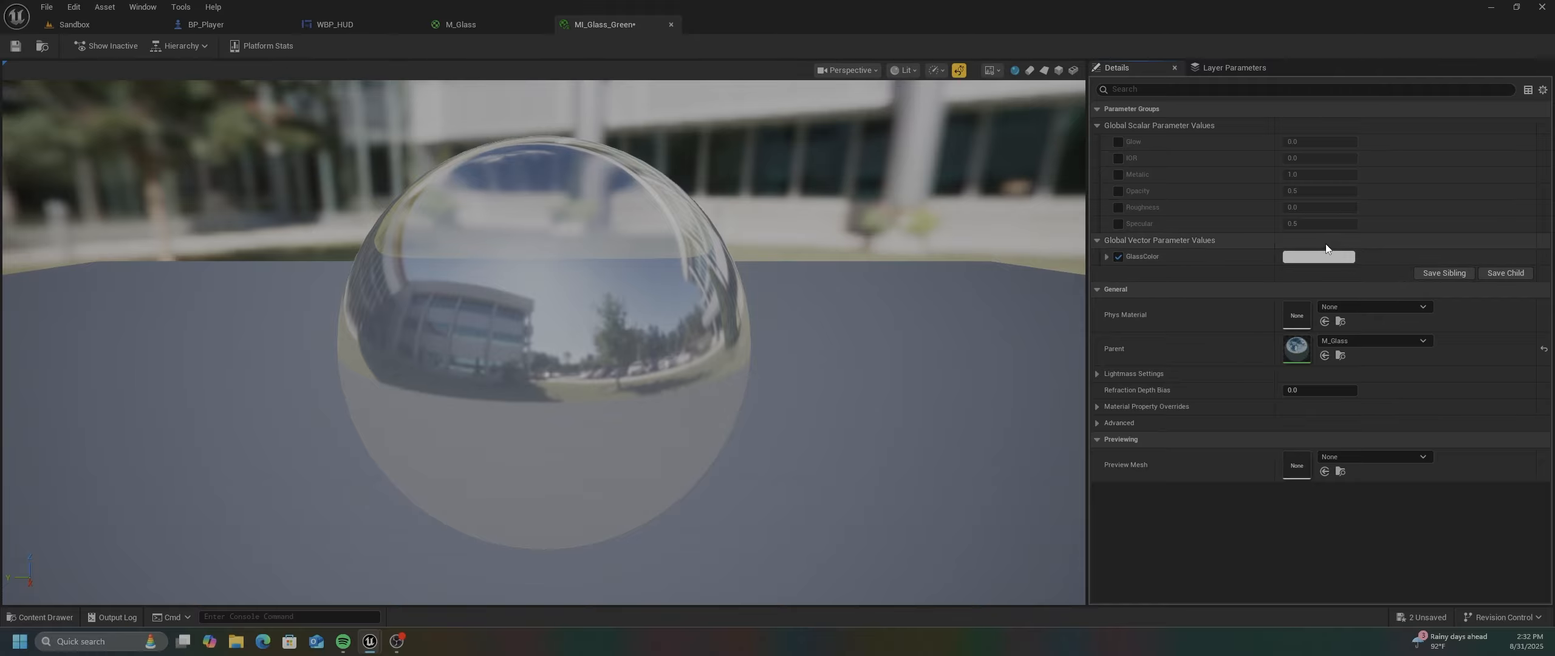
{"action": "left_click", "coordinate": [1307, 258]}
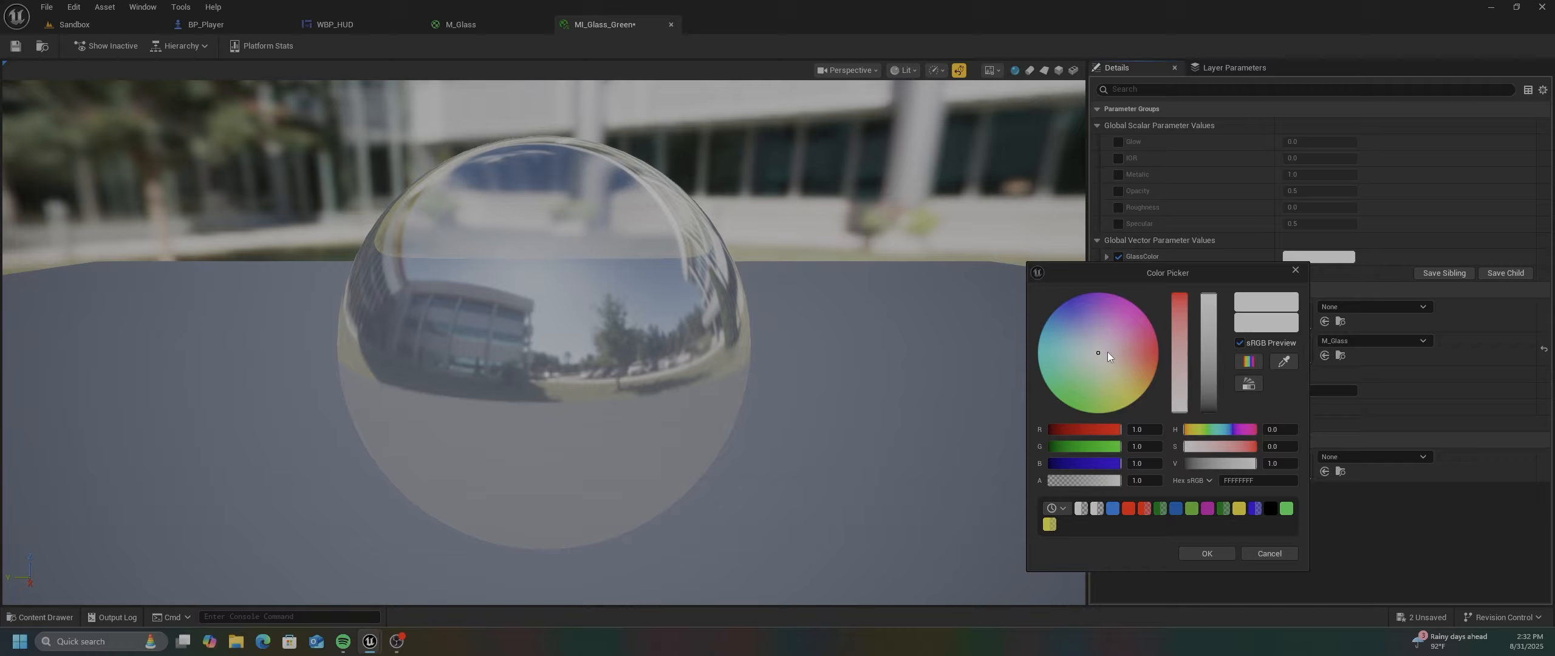
{"action": "left_click_drag", "start_coordinate": [1102, 351], "coordinate": [1176, 284]}
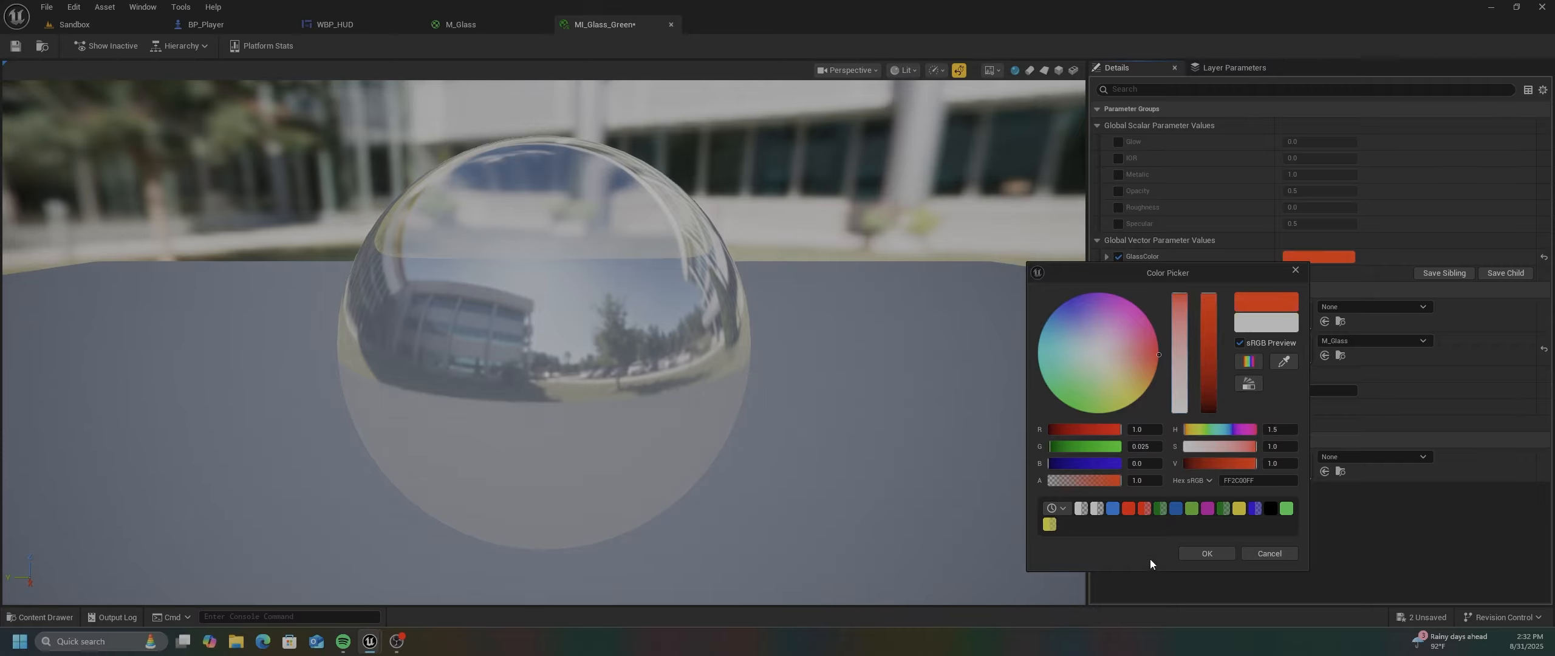
{"action": "left_click", "coordinate": [1195, 552]}
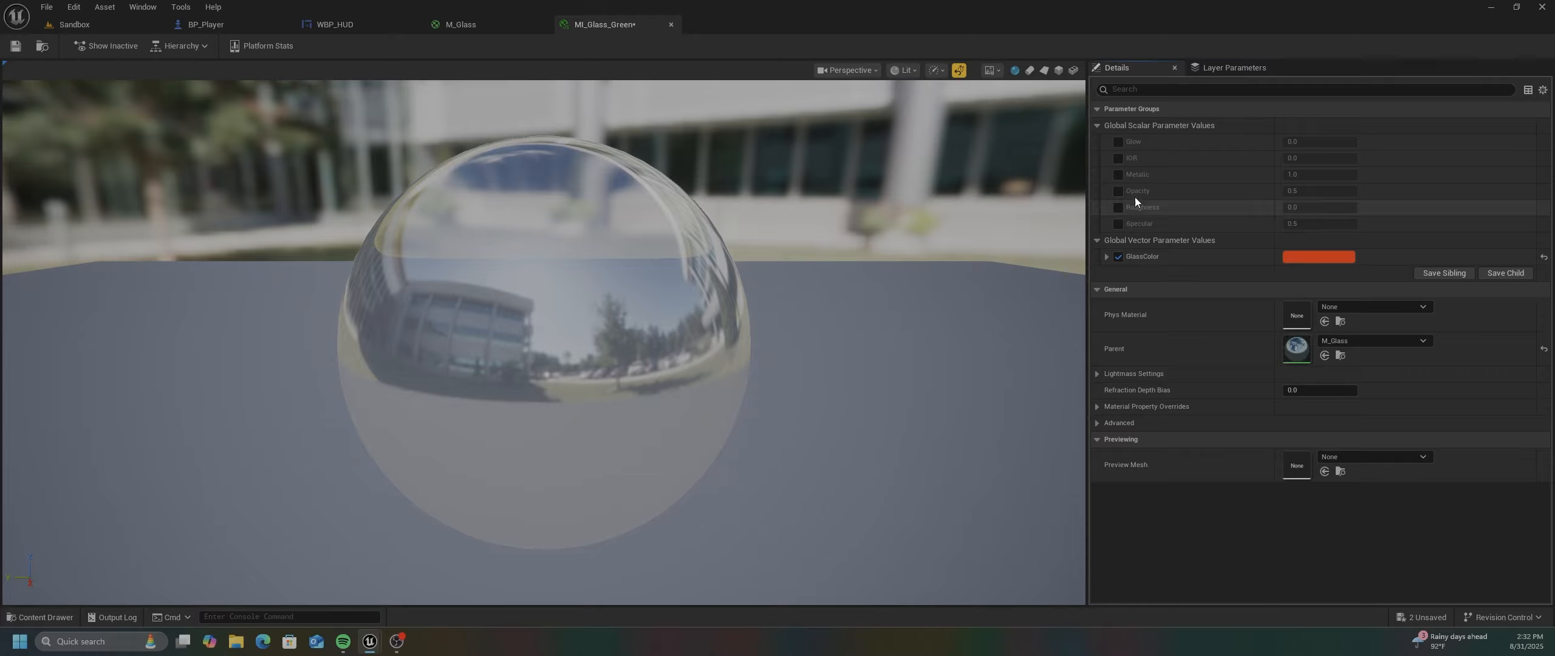
{"action": "left_click", "coordinate": [1119, 142]}
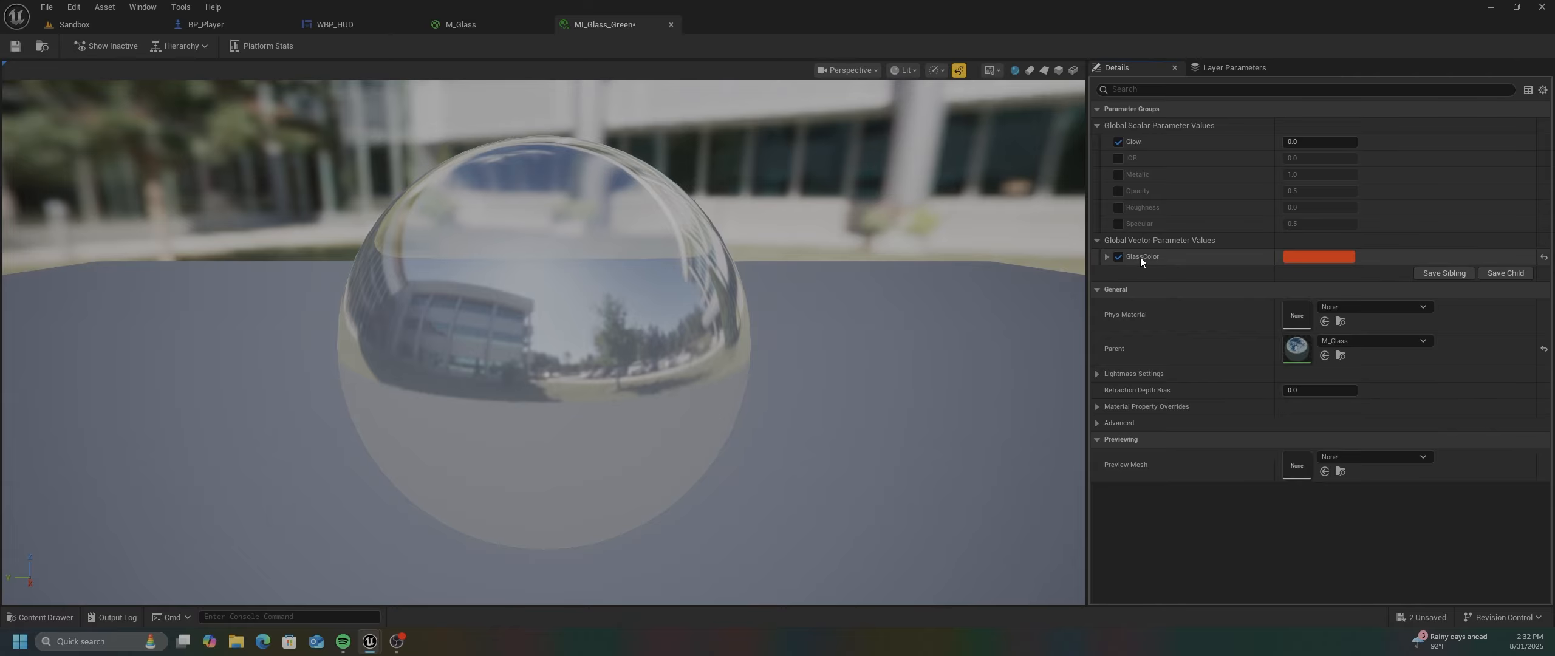
- In M_Glass, rename the GlassColor parameter to GlowColor and save the material
{"action": "left_click", "coordinate": [447, 29]}
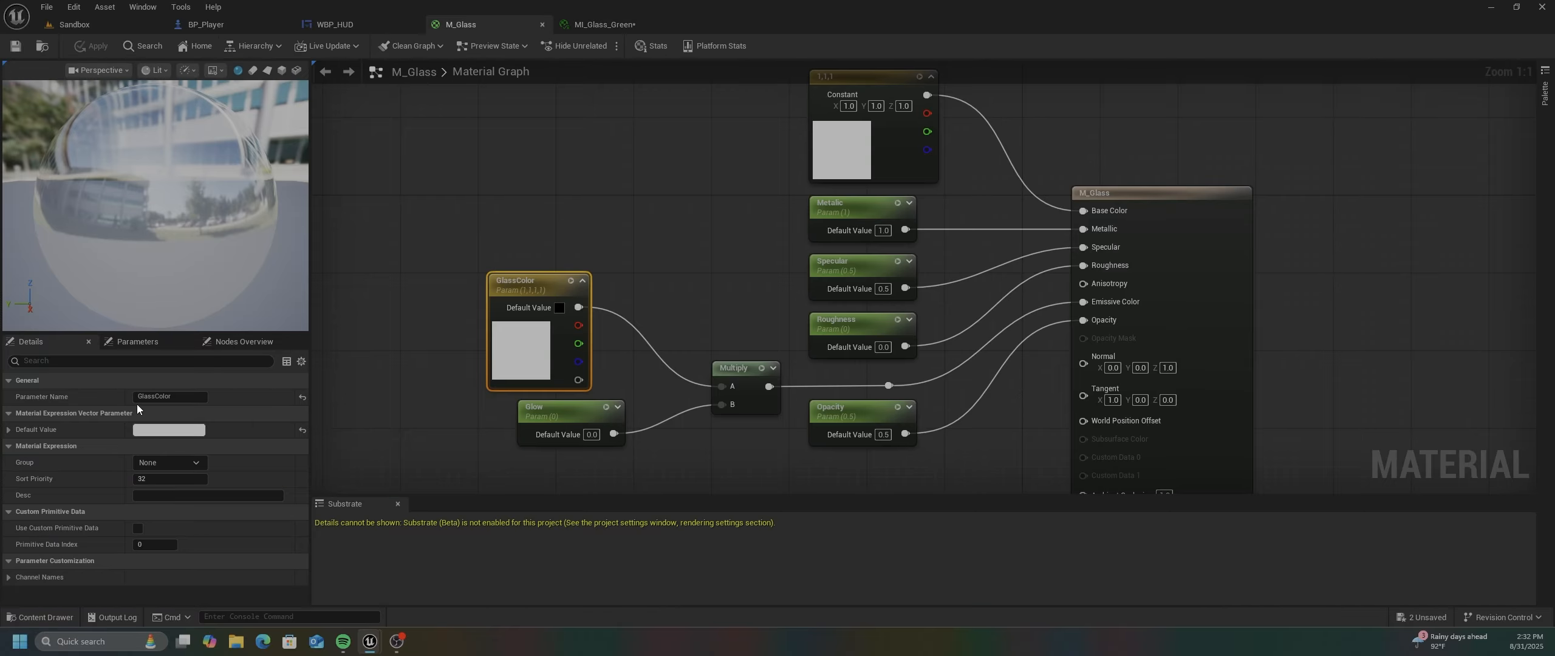
{"action": "left_click", "coordinate": [153, 398]}
{"action": "key", "text": "Return"}
{"action": "mouse_move", "coordinate": [694, 182]}
{"action": "right_mouse_down"}
{"action": "mouse_move", "coordinate": [653, 260]}
{"action": "mouse_move", "coordinate": [701, 319]}
{"action": "mouse_move", "coordinate": [711, 199]}
{"action": "right_mouse_up"}
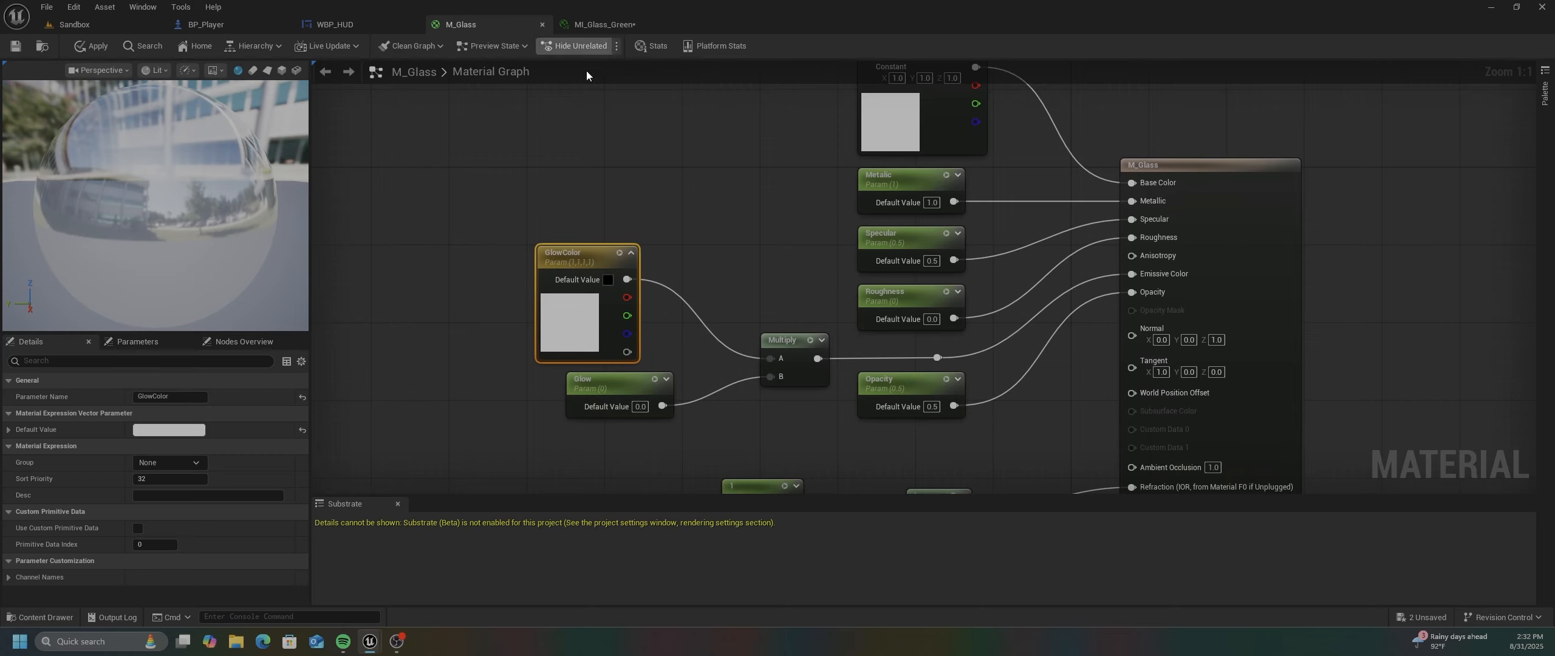
{"action": "left_click", "coordinate": [9, 46]}
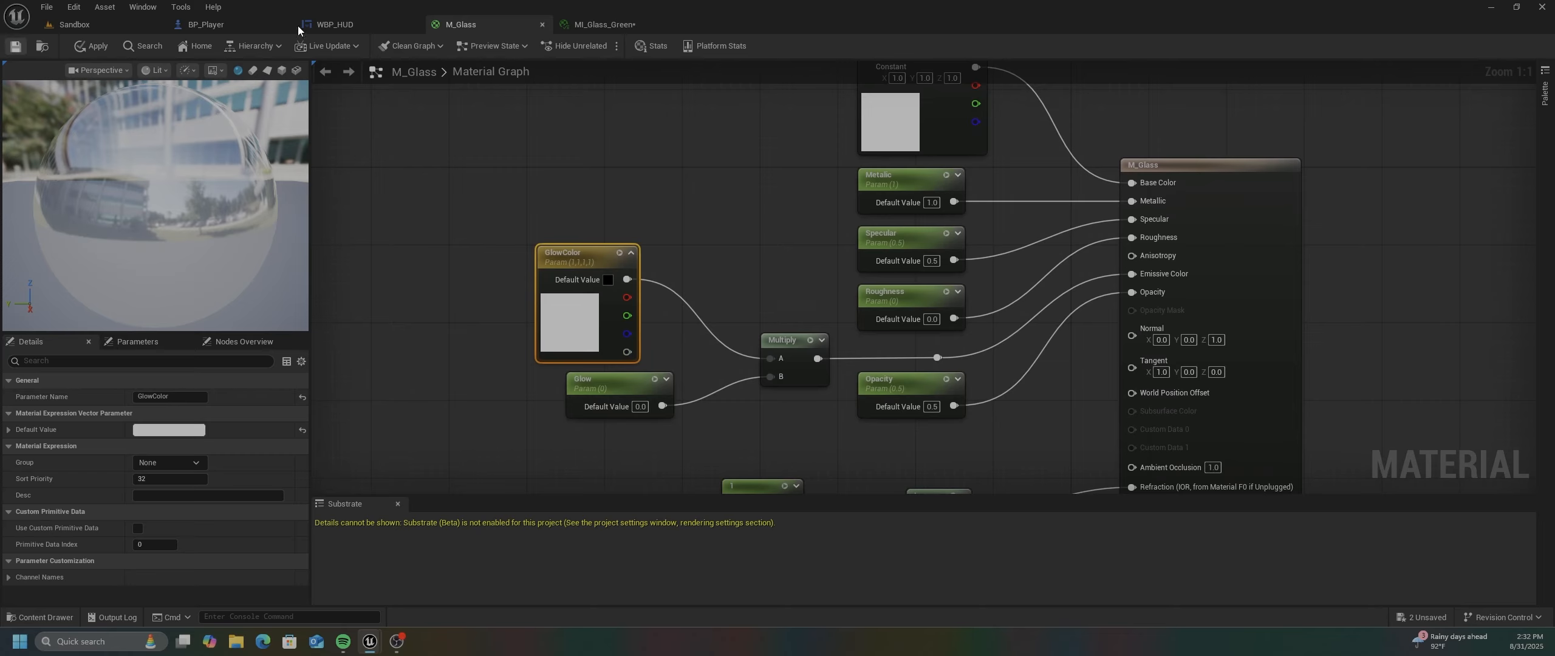
- In MI_Glass_Green, try out the glow strength with Glow values of 1 and 100
{"action": "left_click", "coordinate": [590, 23]}
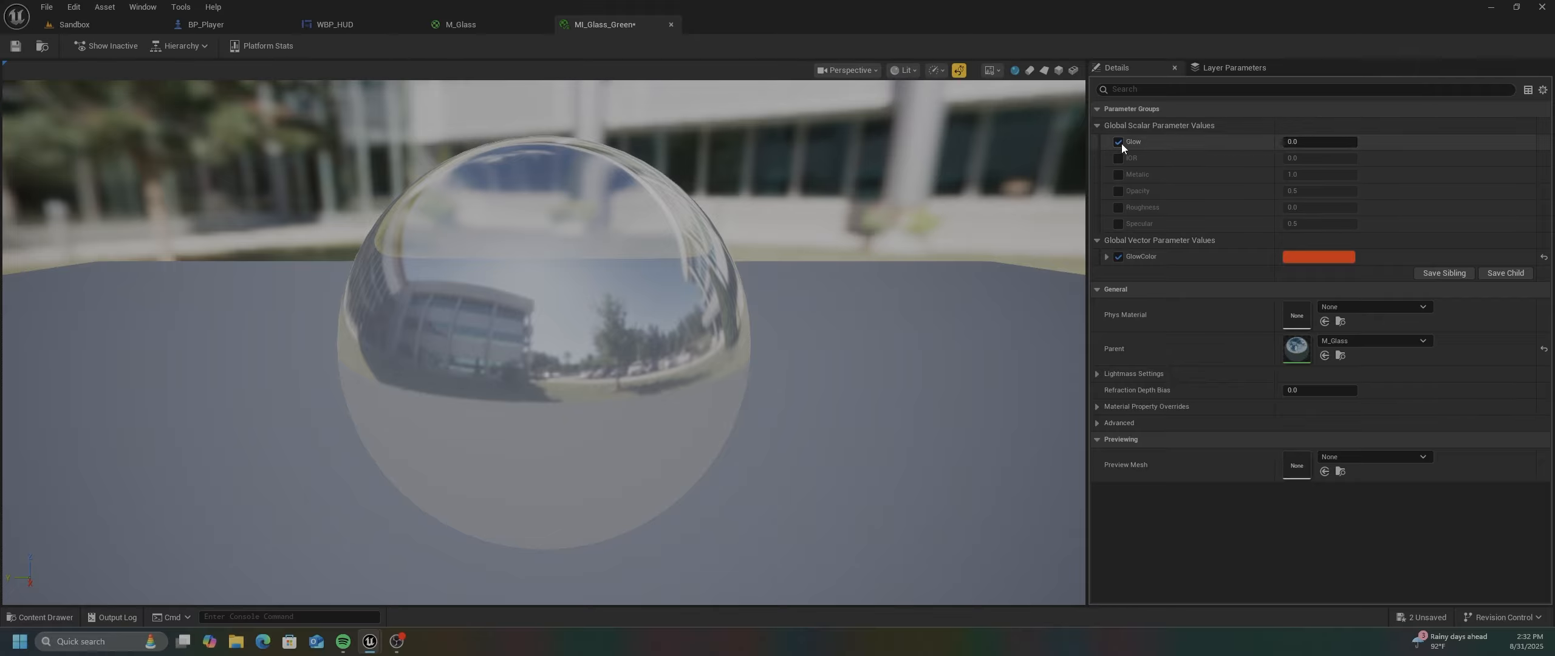
{"action": "left_click", "coordinate": [1314, 142]}
{"action": "type", "text": "1"}
{"action": "key", "text": "Return"}
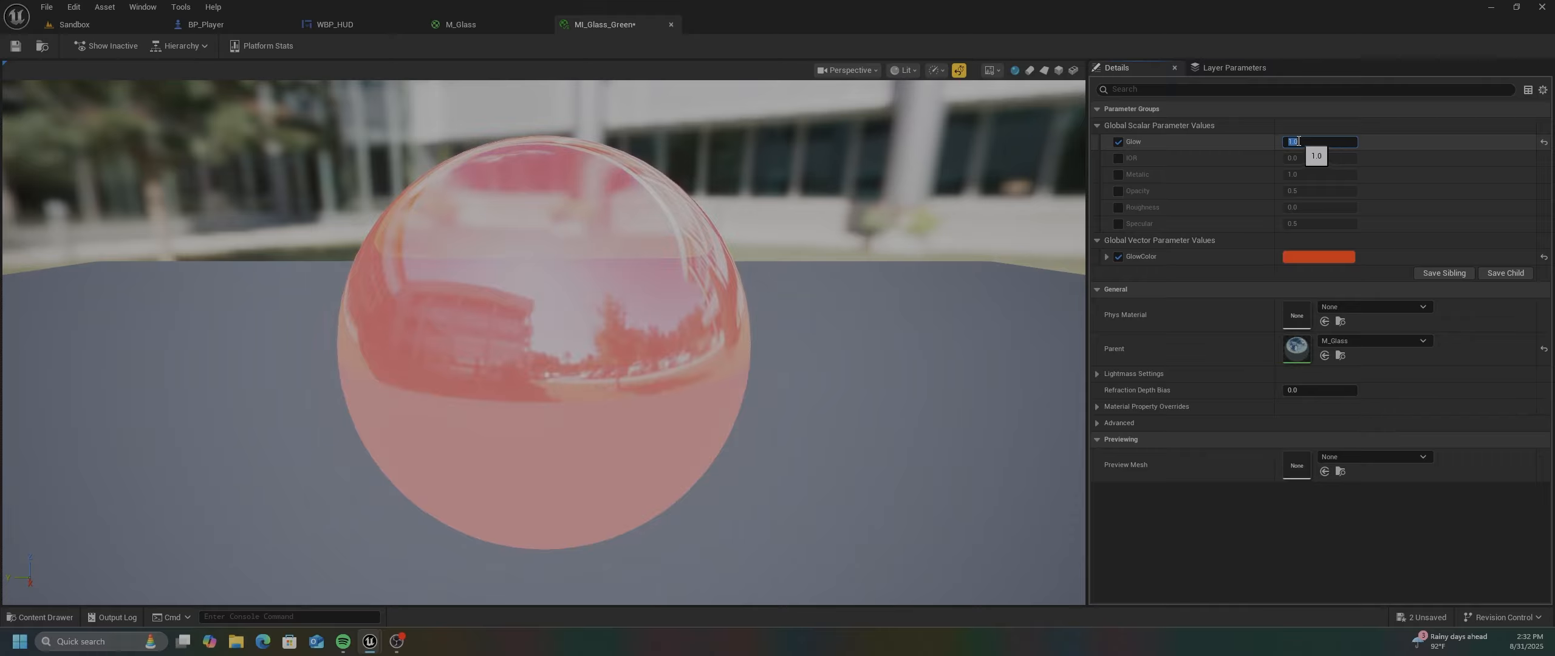
{"action": "type", "text": "1"}
{"action": "key", "text": "Return"}
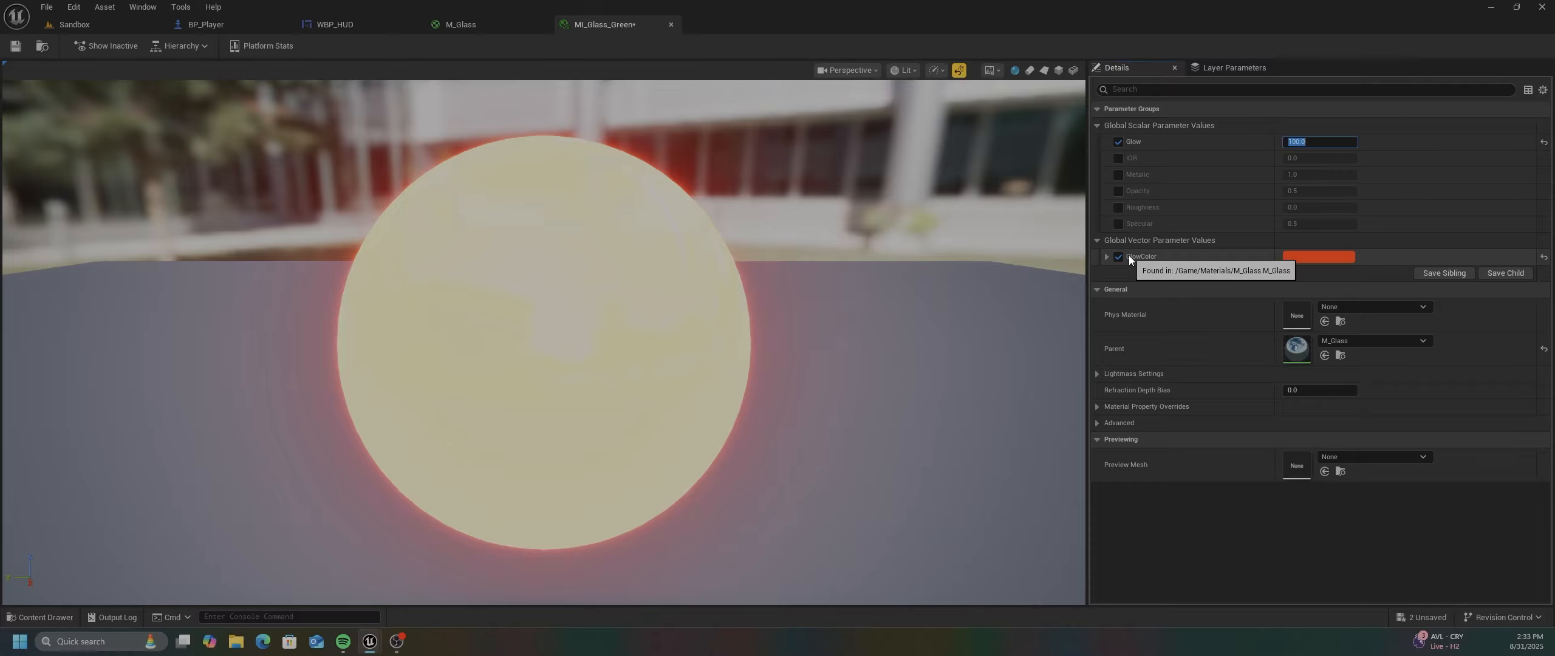
- Change the GlowColor of MI_Glass_Green to a bright green
{"action": "left_click", "coordinate": [1312, 260]}
{"action": "left_click_drag", "start_coordinate": [1077, 392], "coordinate": [1070, 398]}
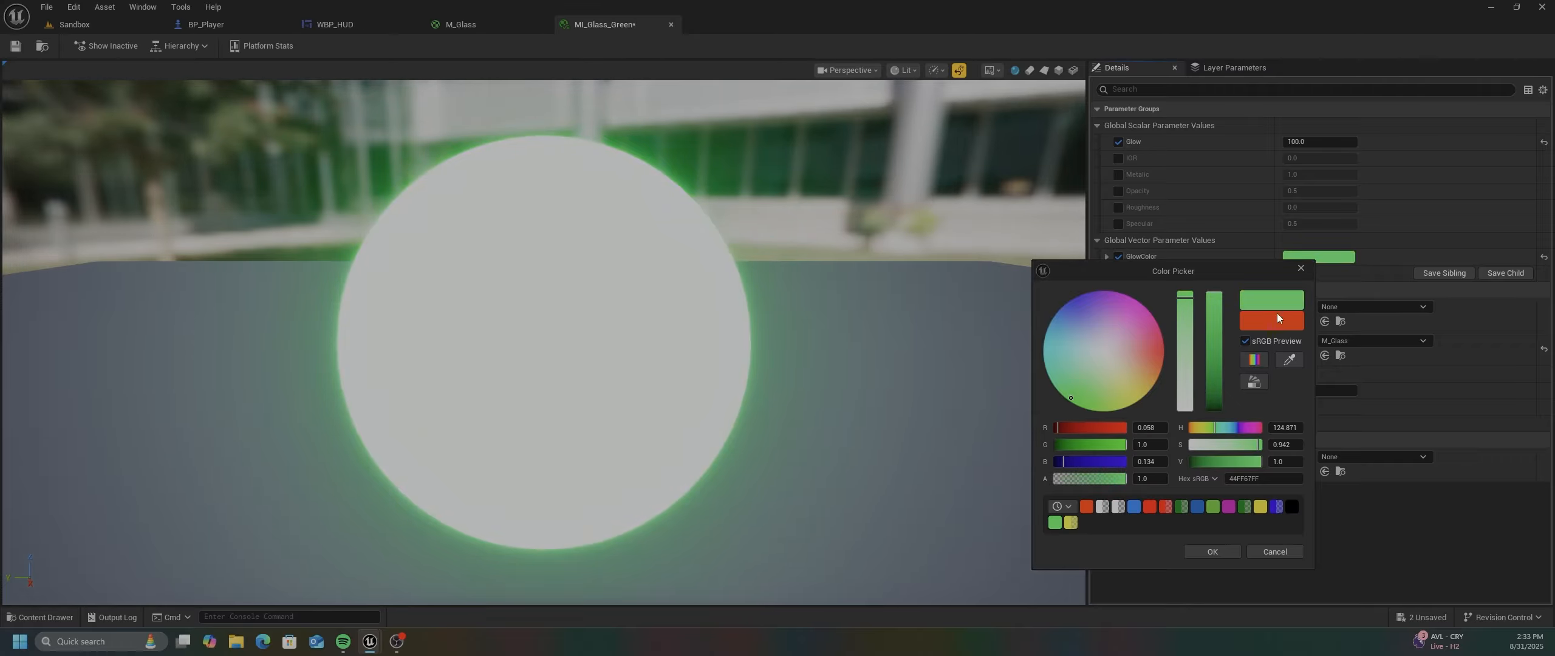
{"action": "left_click", "coordinate": [1185, 296]}
{"action": "left_click", "coordinate": [1212, 551]}
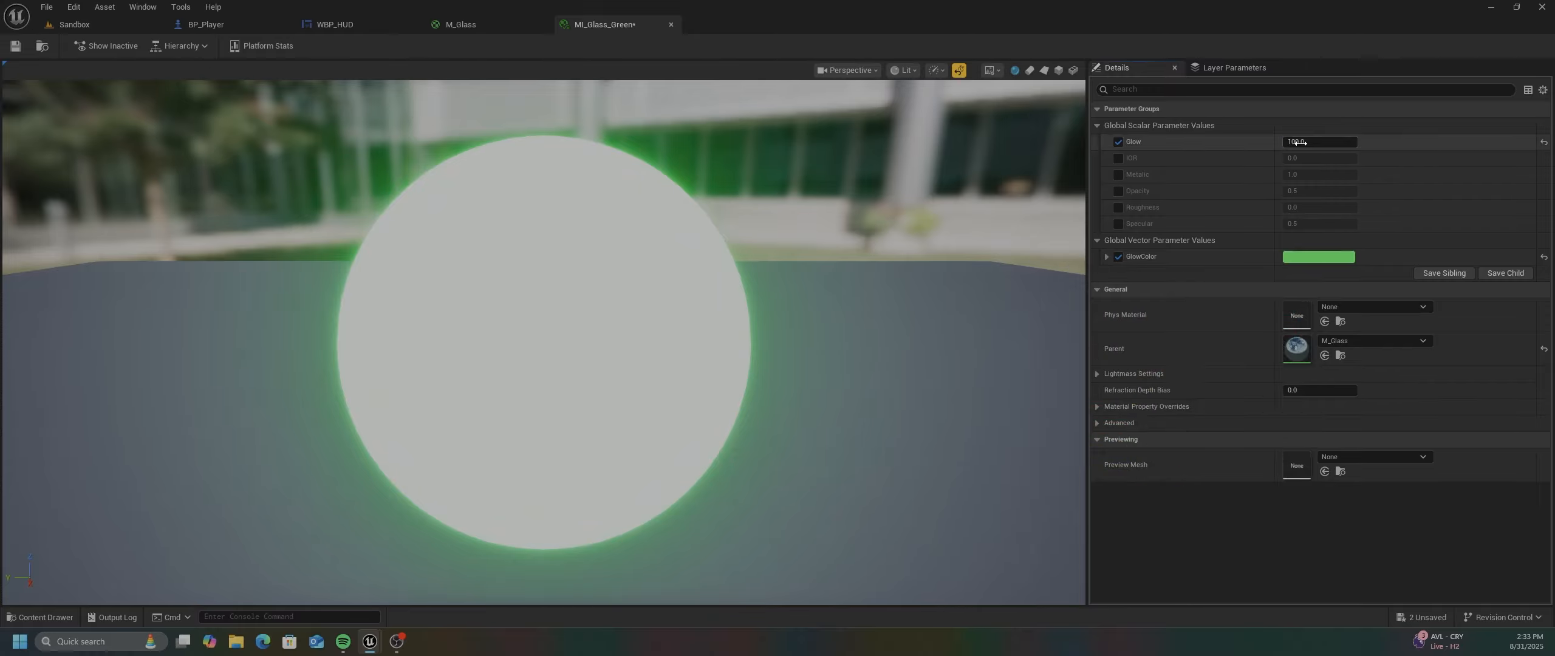
- Set Glow to 3, save MI_Glass_Green, and return to the Sandbox level
{"action": "type", "text": "3"}
{"action": "key", "text": "Return"}
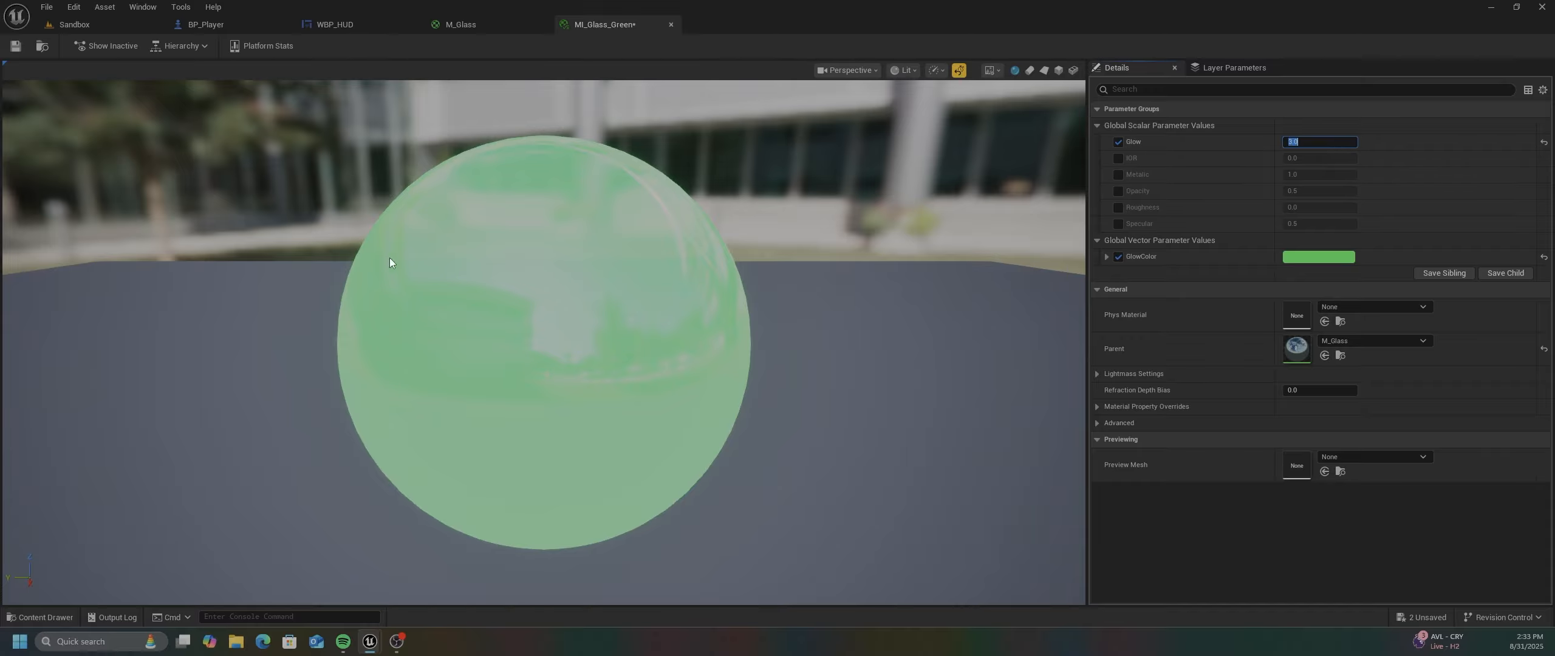
{"action": "left_click", "coordinate": [16, 46]}
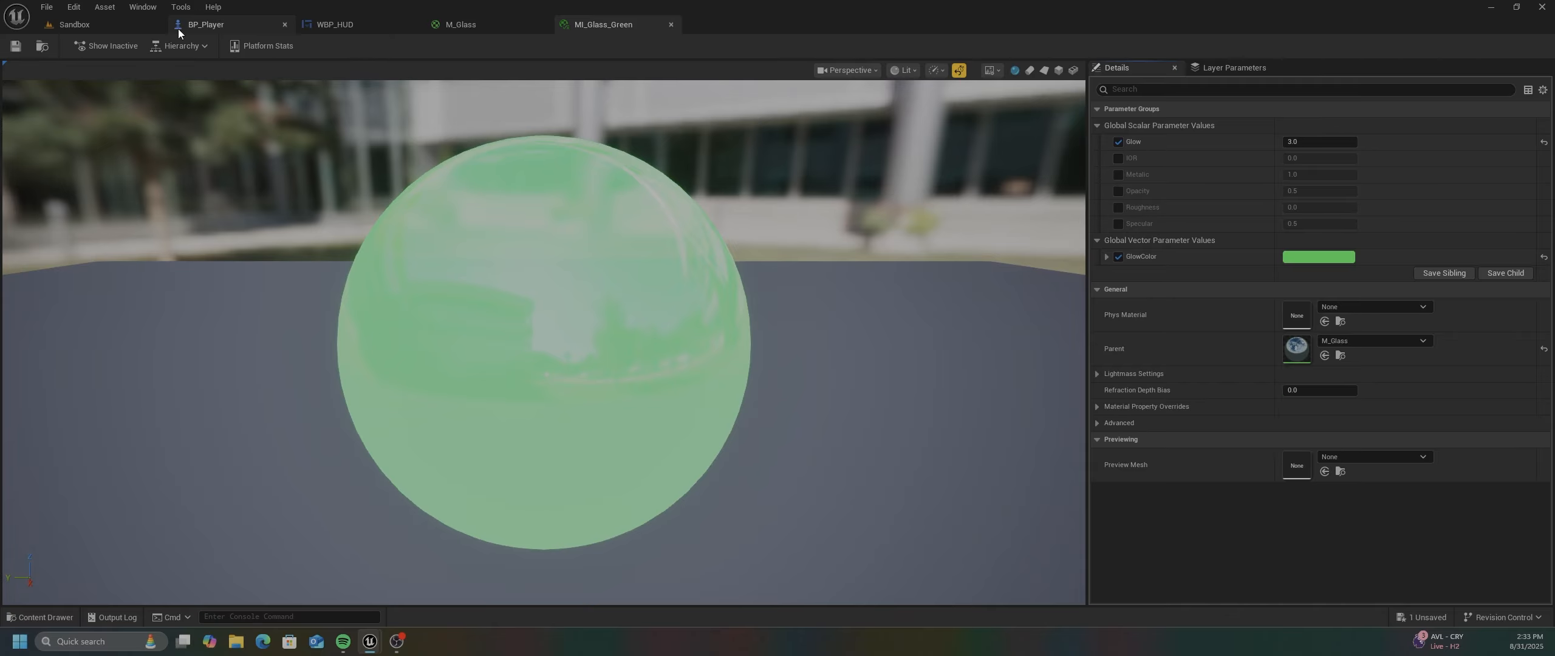
{"action": "left_click", "coordinate": [105, 23]}
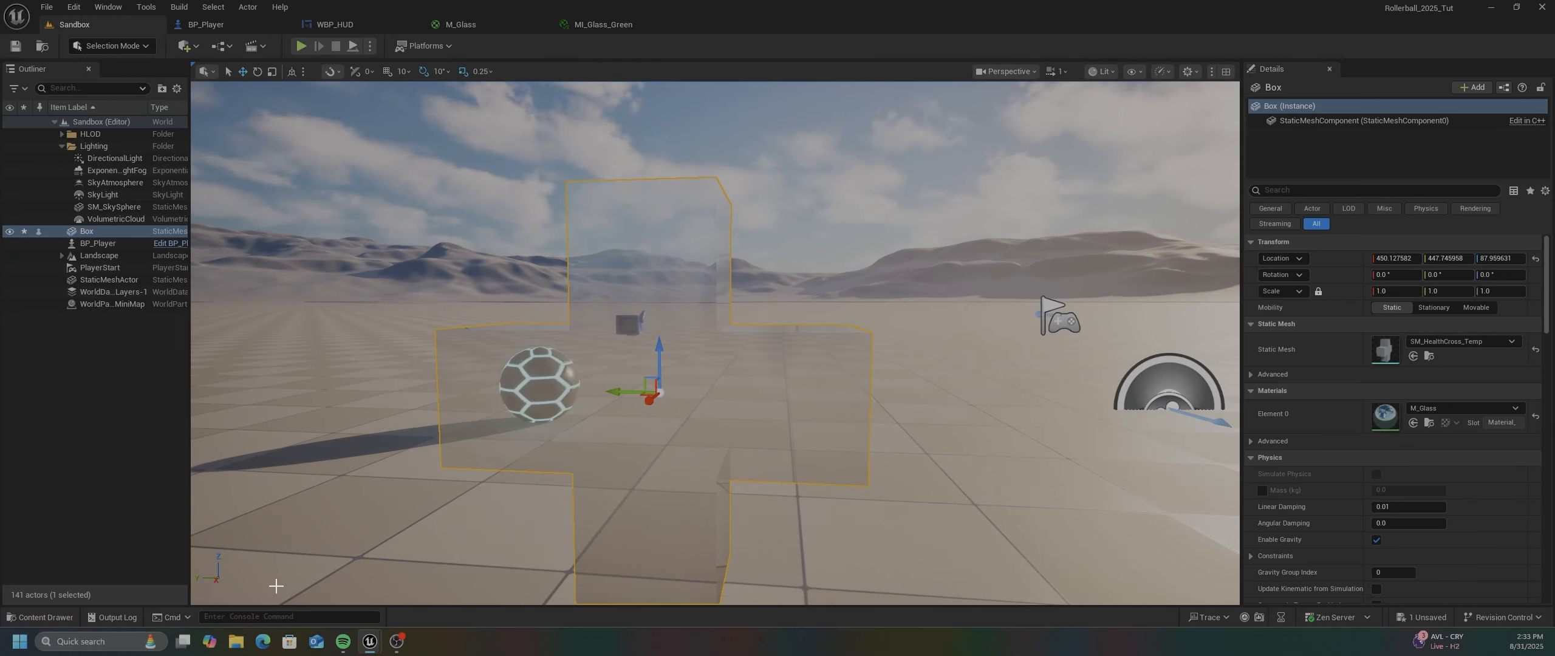
- Apply MI_Glass_Green to the health cross's Element 0 material slot and inspect the cross from several angles
{"action": "left_click", "coordinate": [42, 617]}
{"action": "left_click_drag", "start_coordinate": [258, 486], "coordinate": [1387, 416]}
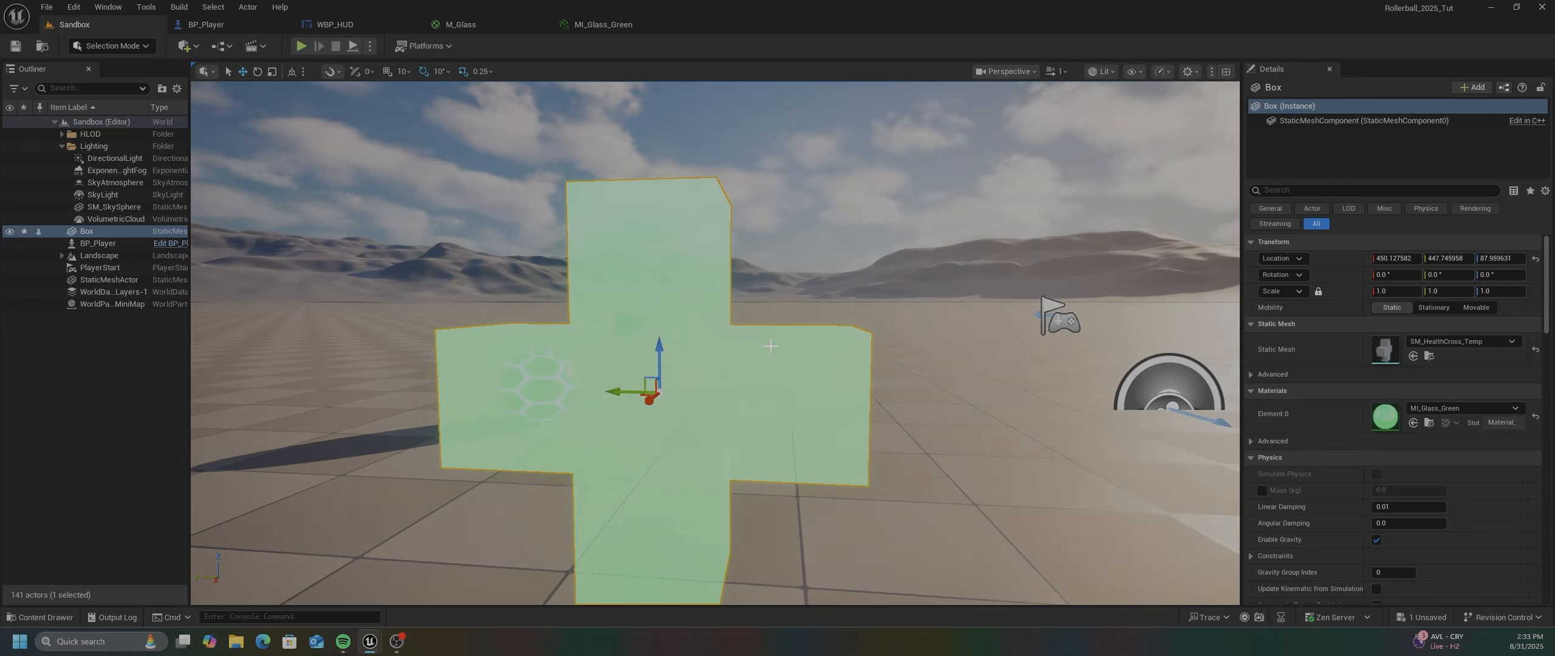
{"action": "key", "text": "d"}
{"action": "right_click_drag", "start_coordinate": [961, 351], "coordinate": [771, 344]}
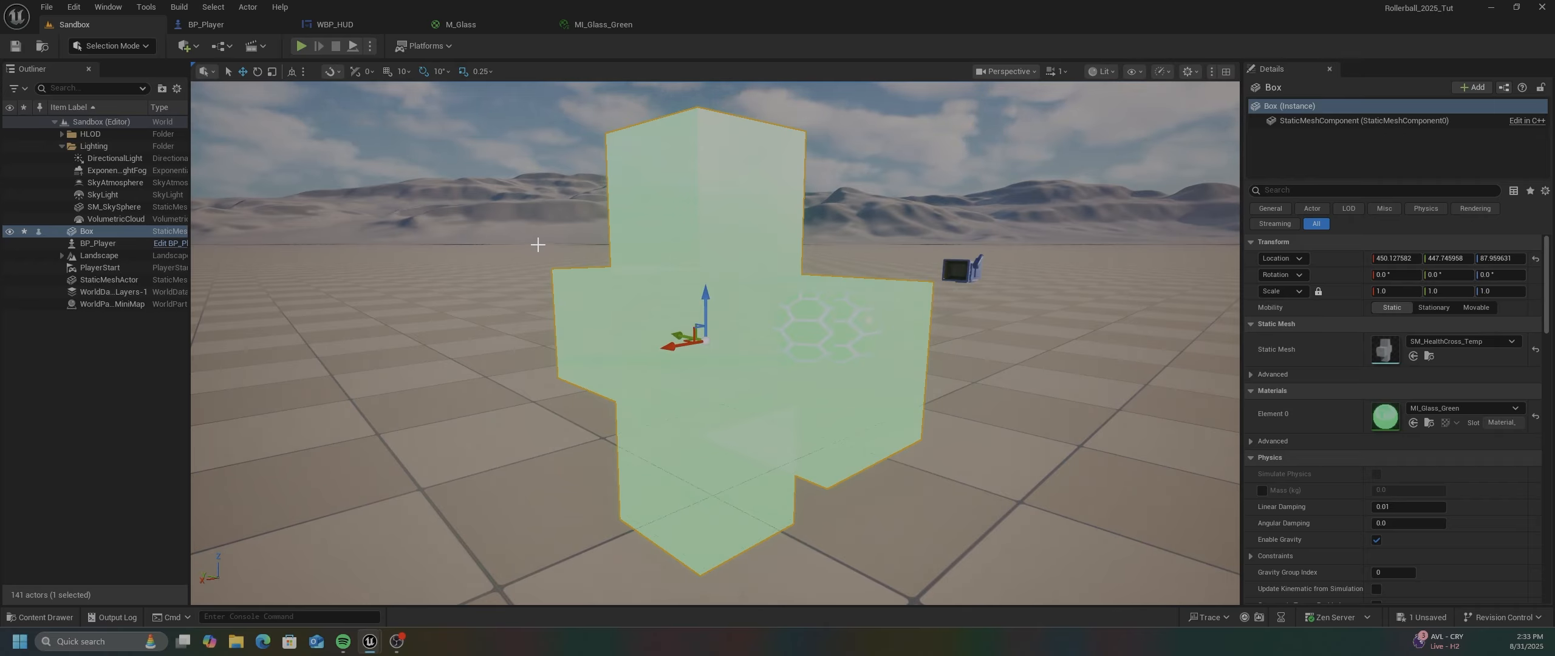
{"action": "right_click_drag", "start_coordinate": [510, 316], "coordinate": [478, 235]}
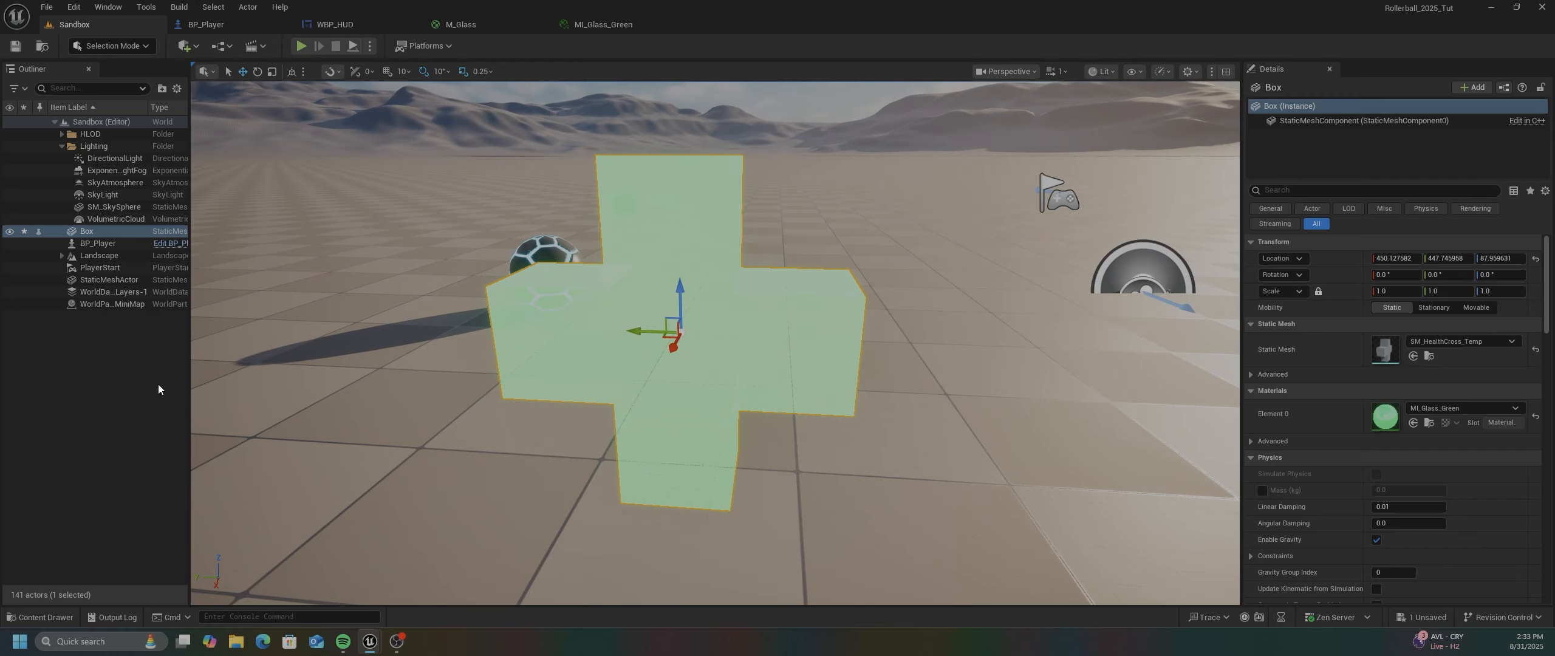
- In M_Glass, convert the Base Color 1,1,1 constant into a parameter named GlassColor and save the material
{"action": "left_click", "coordinate": [33, 617]}
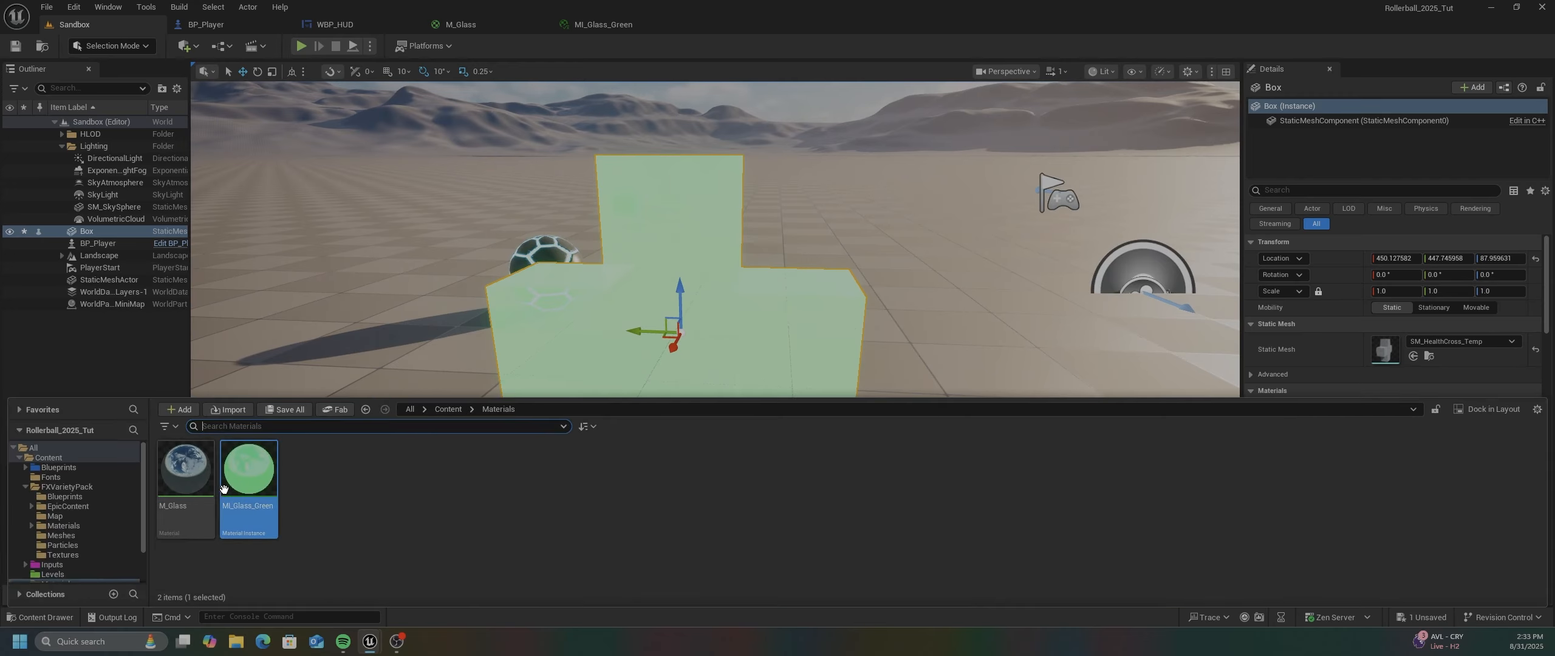
{"action": "left_click", "coordinate": [190, 479]}
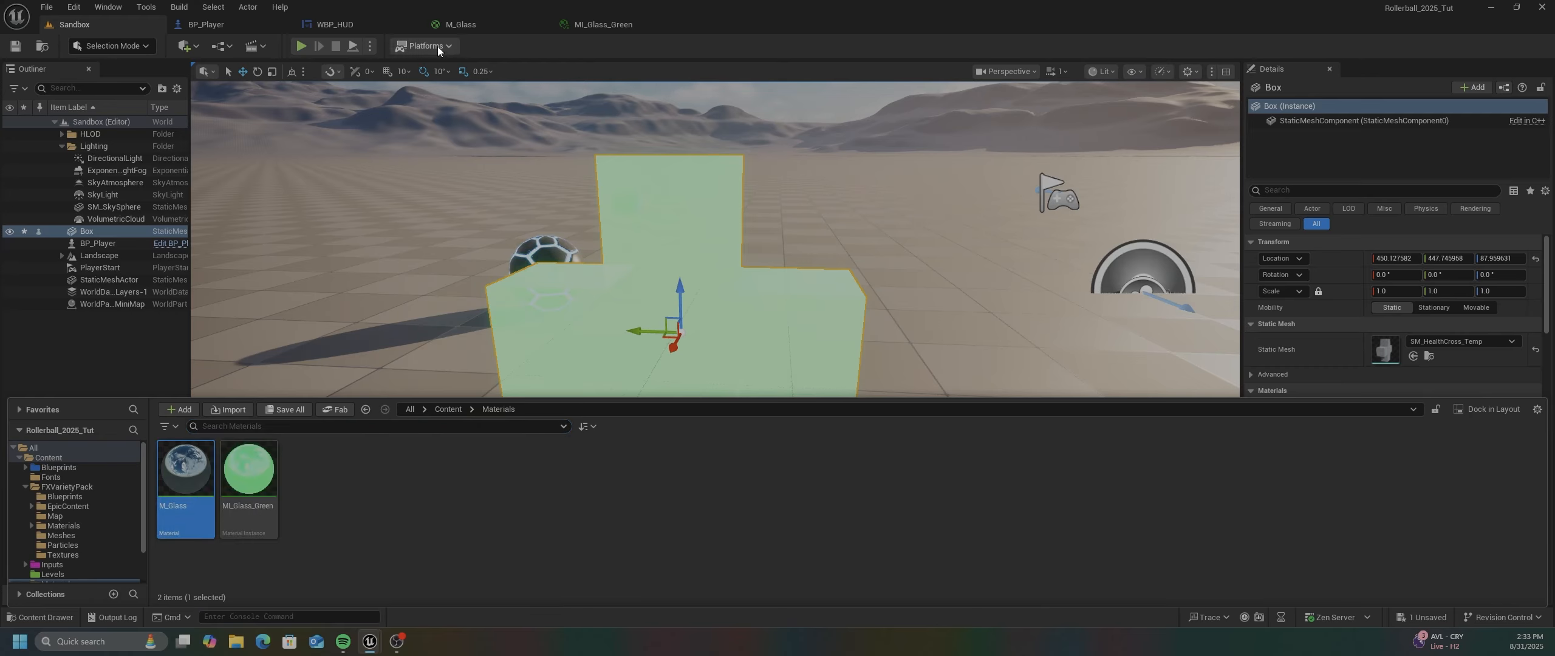
{"action": "left_click", "coordinate": [461, 25]}
{"action": "right_click_drag", "start_coordinate": [647, 165], "coordinate": [596, 335]}
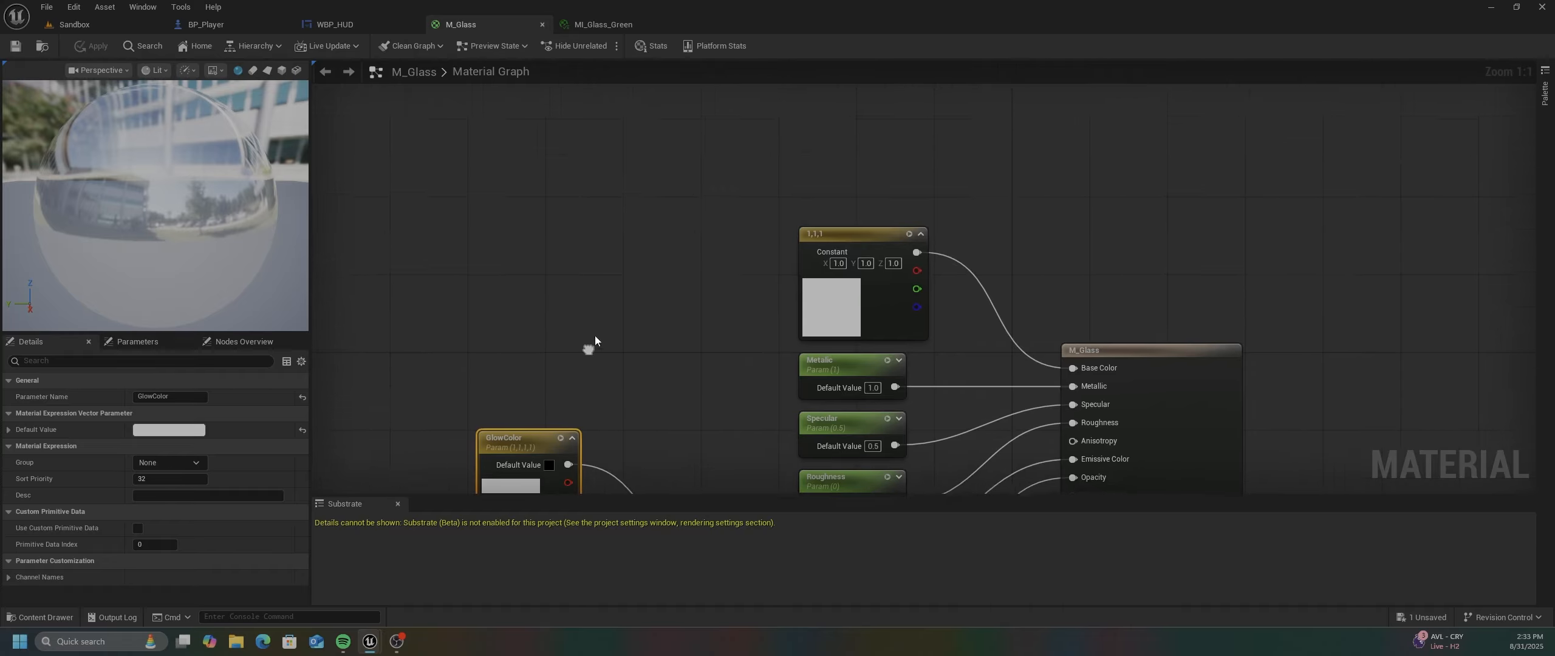
{"action": "left_click", "coordinate": [858, 229]}
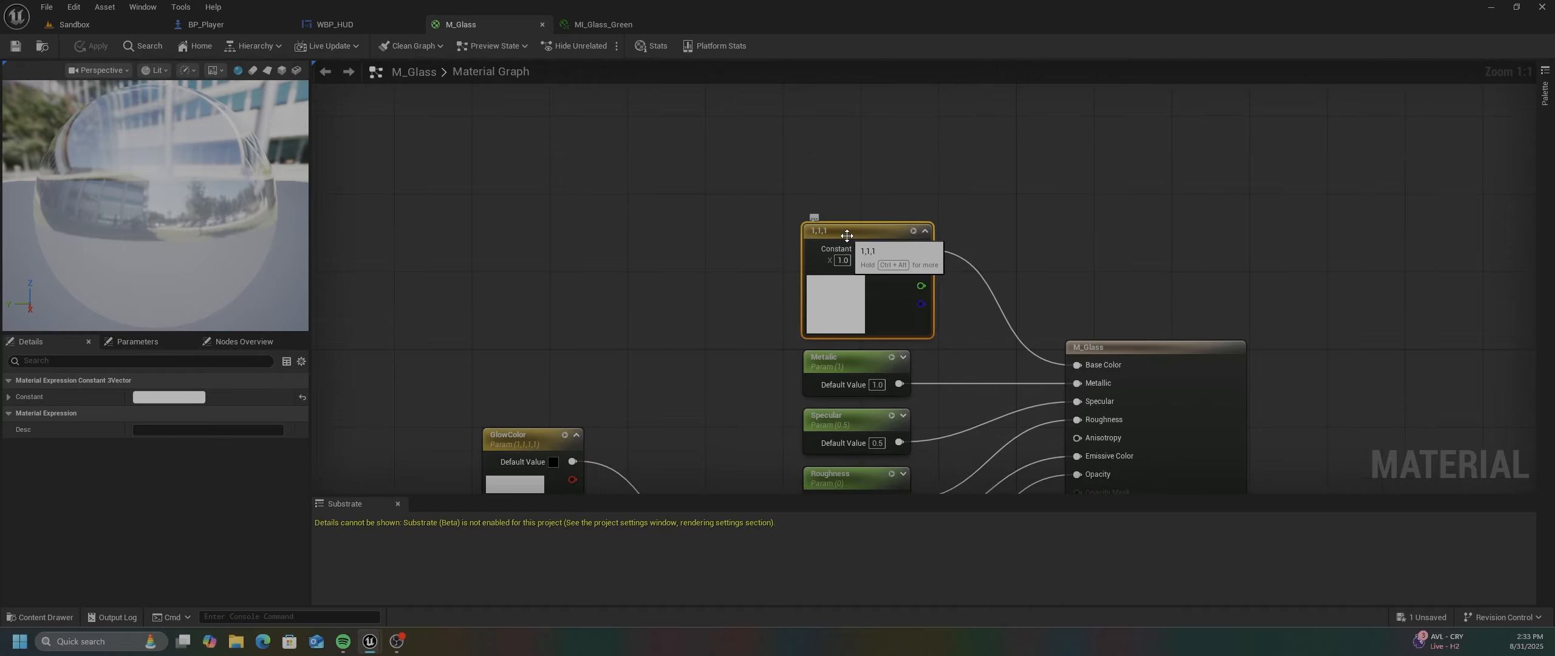
{"action": "right_click_drag", "start_coordinate": [846, 236], "coordinate": [843, 233]}
{"action": "right_click", "coordinate": [845, 233]}
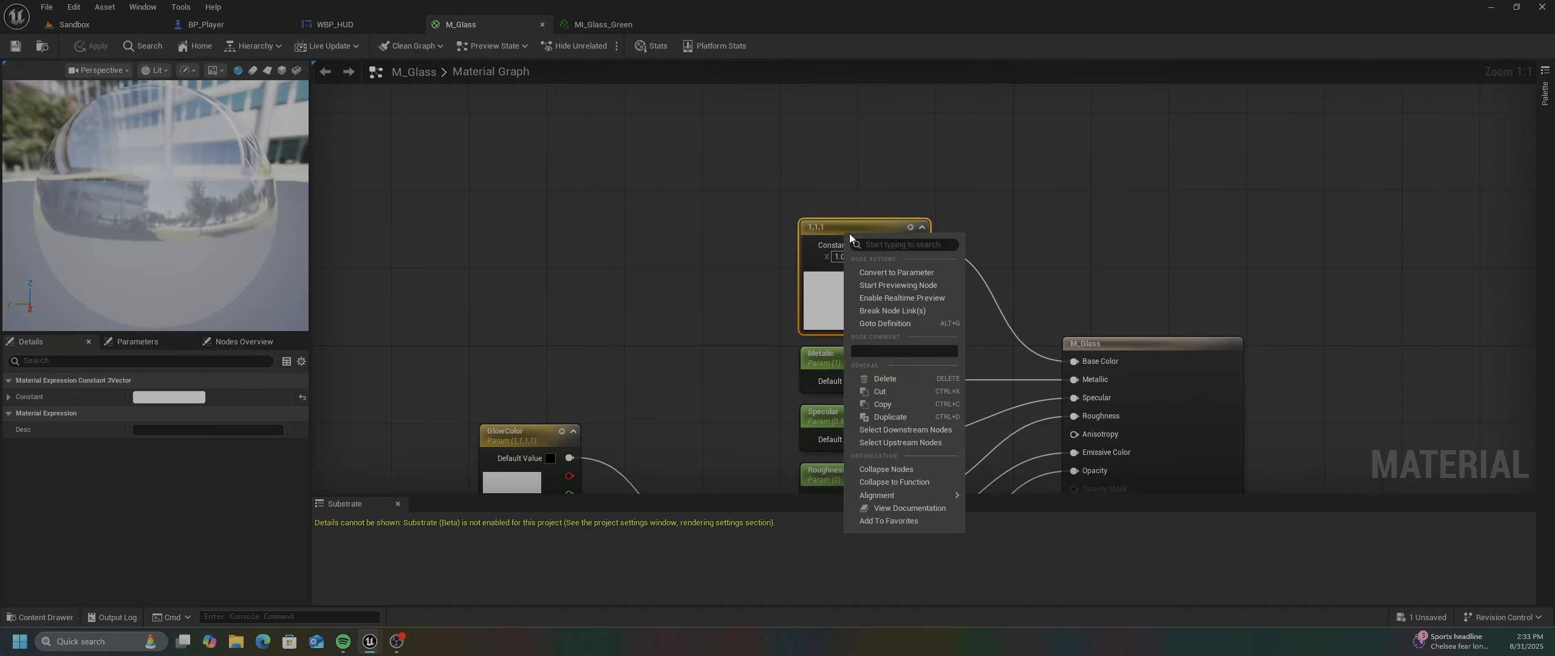
{"action": "left_click", "coordinate": [881, 272]}
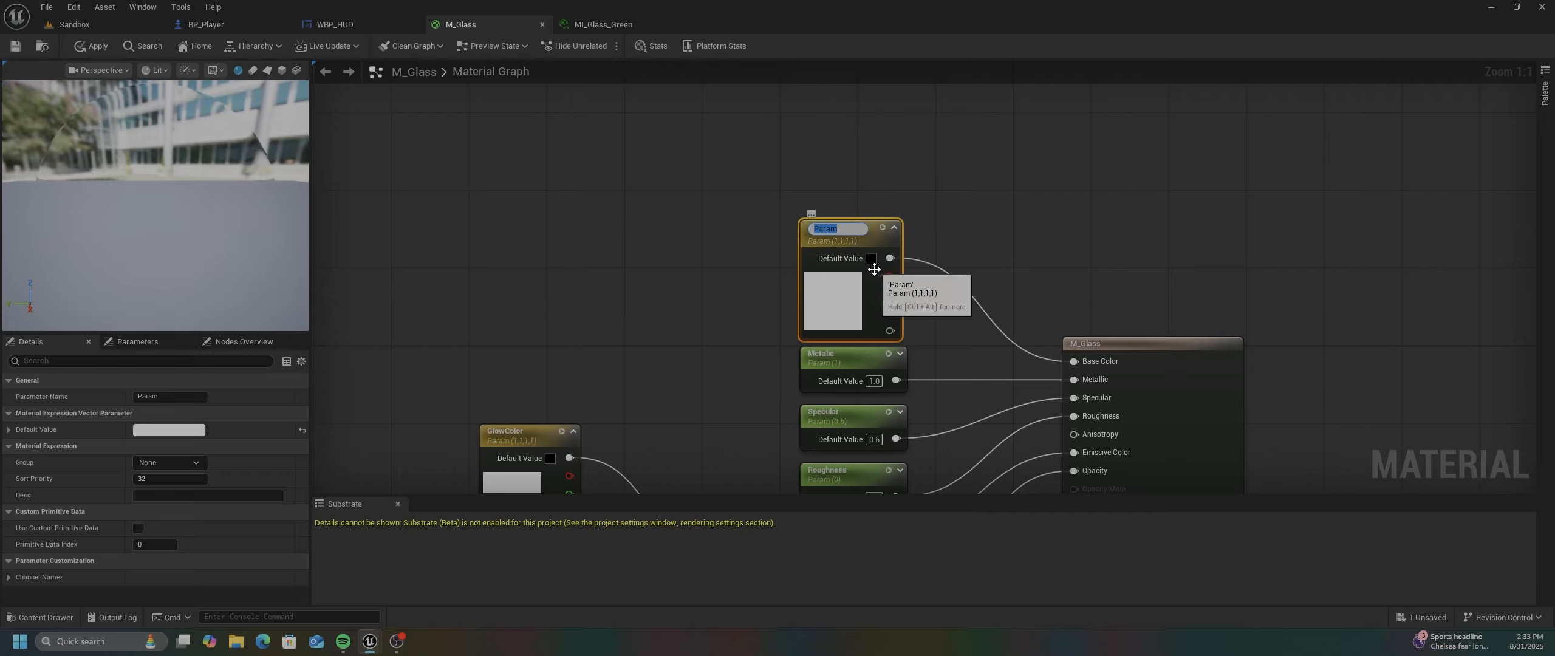
{"action": "type", "text": "GlassColor"}
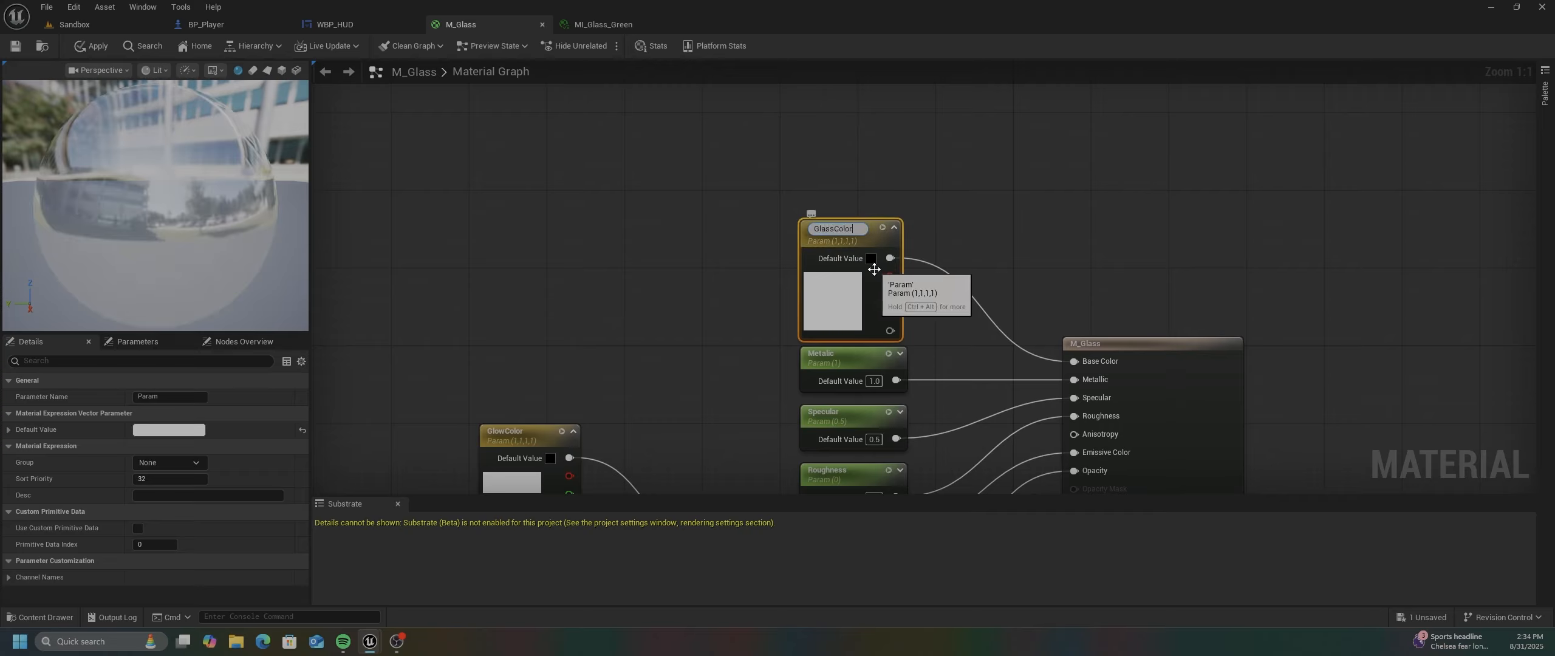
{"action": "key", "text": "Return"}
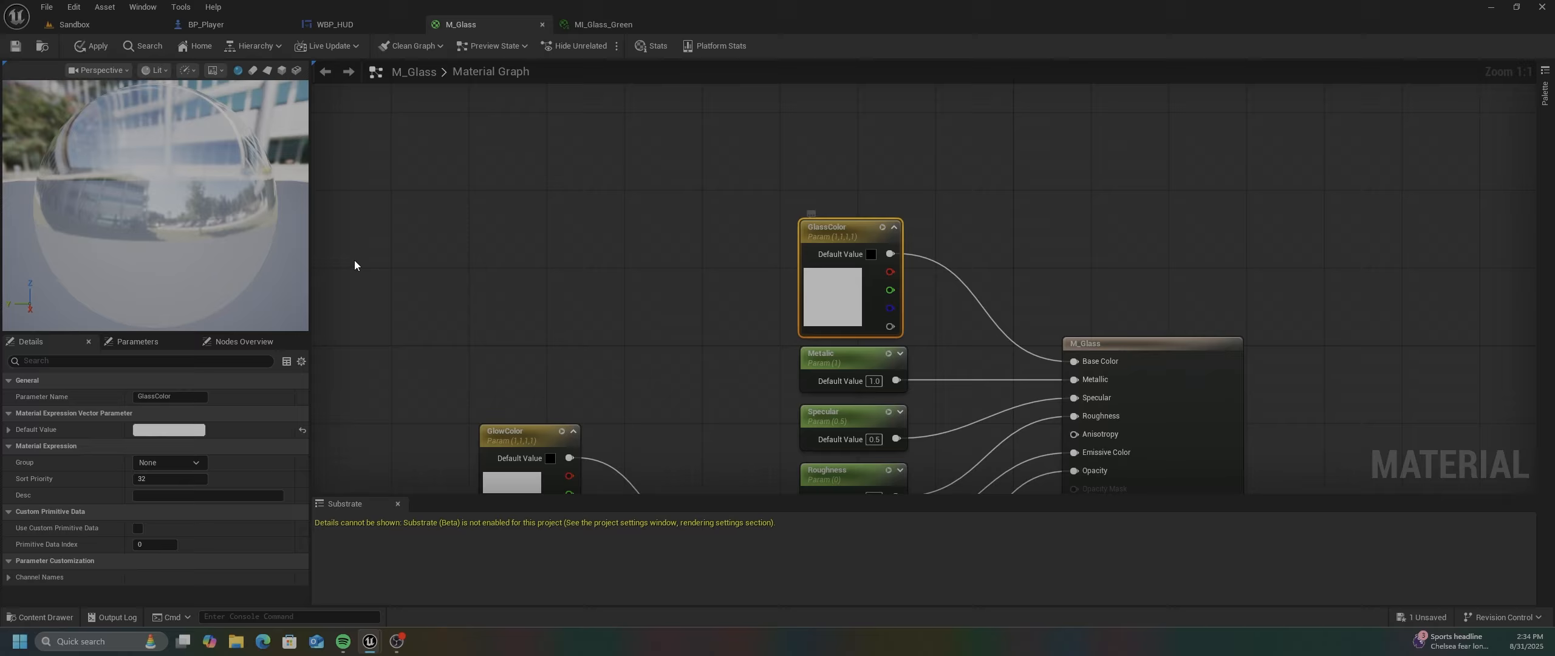
{"action": "left_click", "coordinate": [16, 46]}
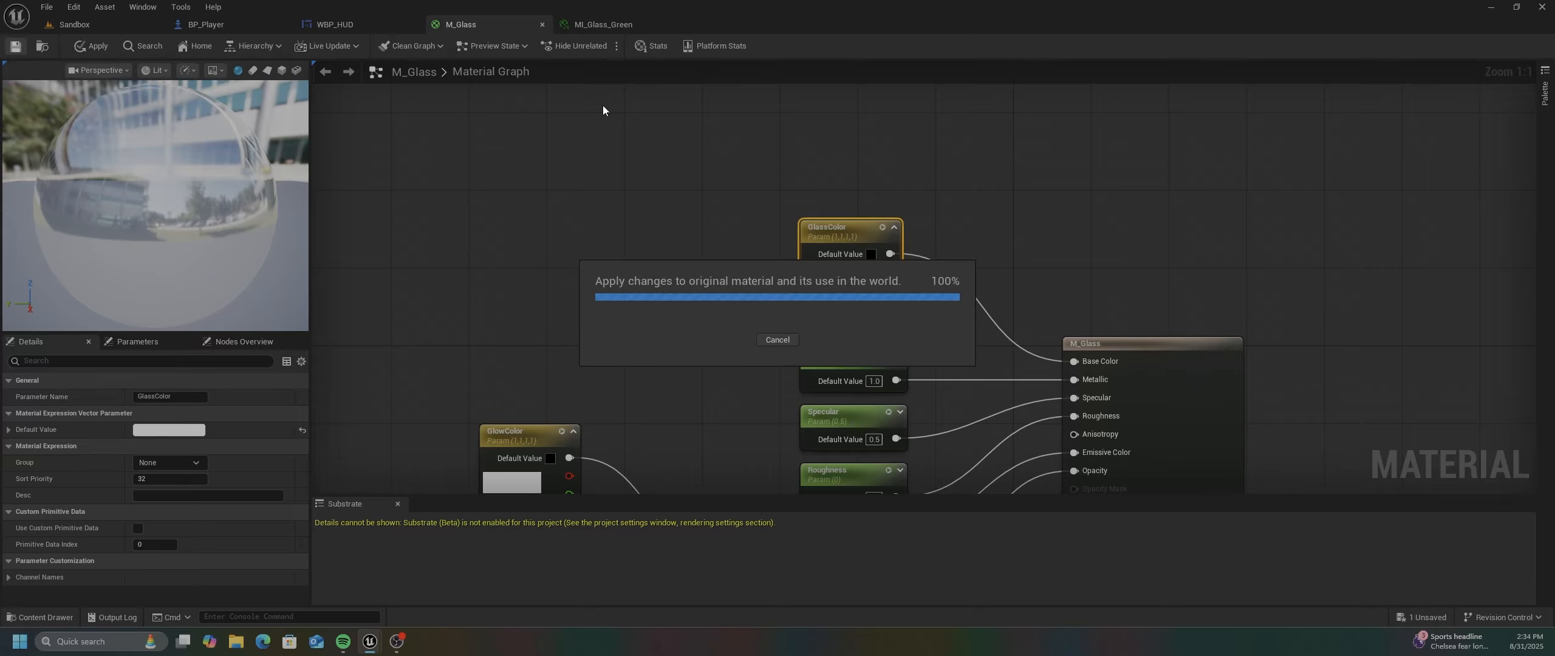
- From the Sandbox level, create a material instance of M_Glass, name it MI_Glass_Gray, and save it
{"action": "left_click", "coordinate": [111, 27]}
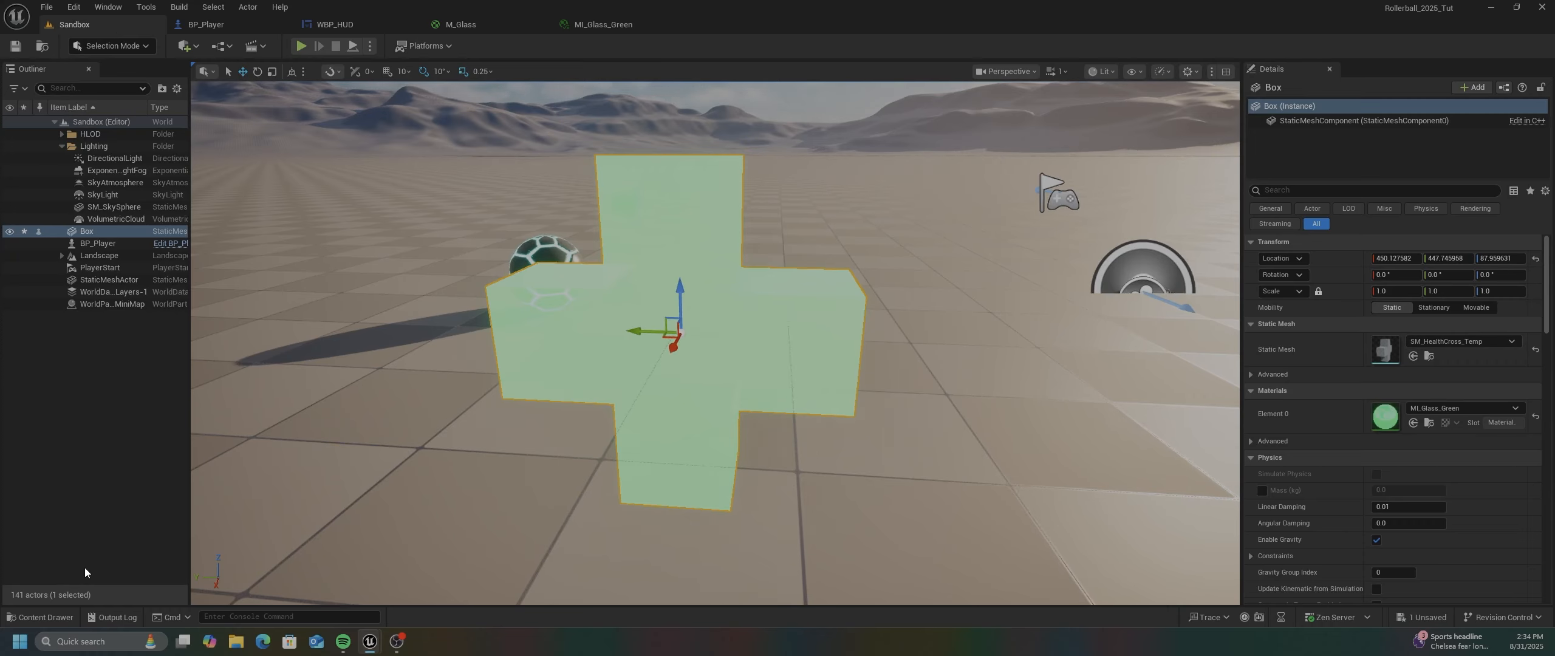
{"action": "left_click", "coordinate": [44, 616]}
{"action": "left_click", "coordinate": [175, 484]}
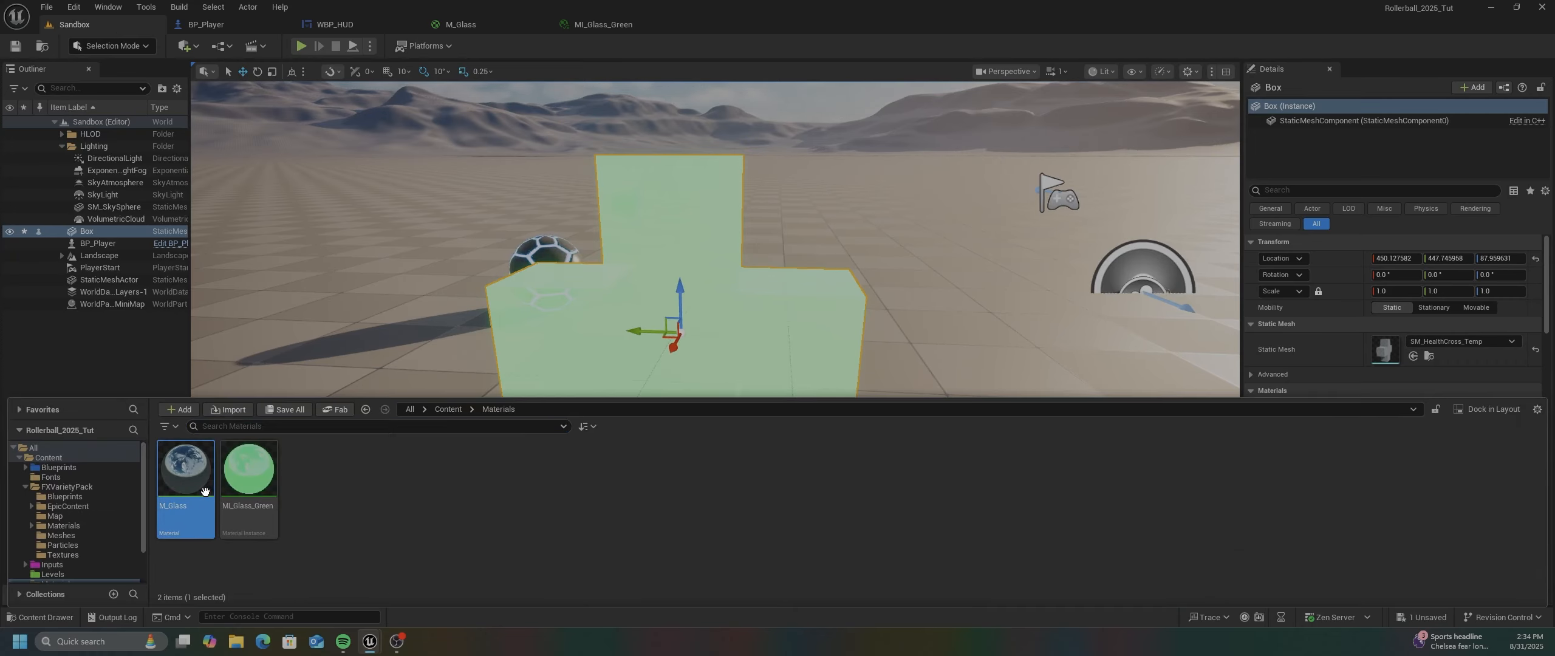
{"action": "right_click", "coordinate": [175, 481]}
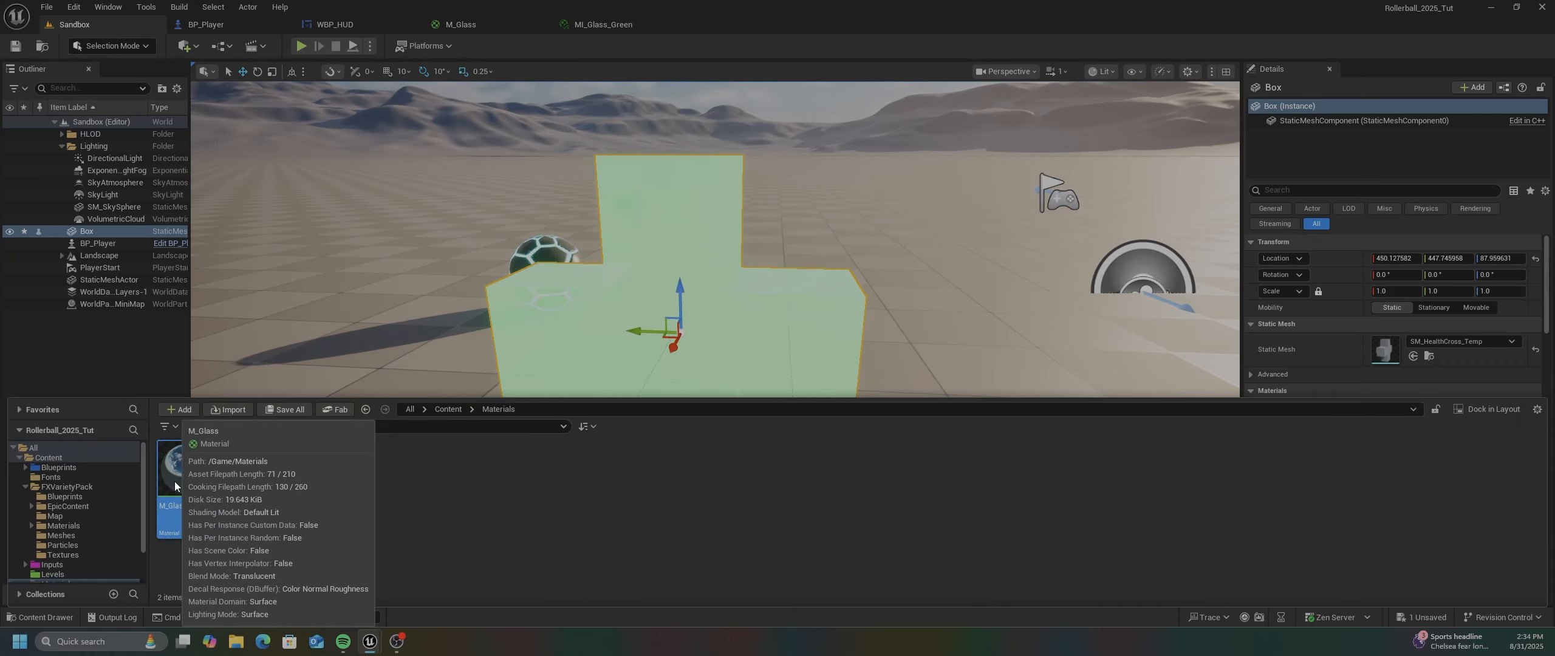
{"action": "left_click", "coordinate": [243, 144]}
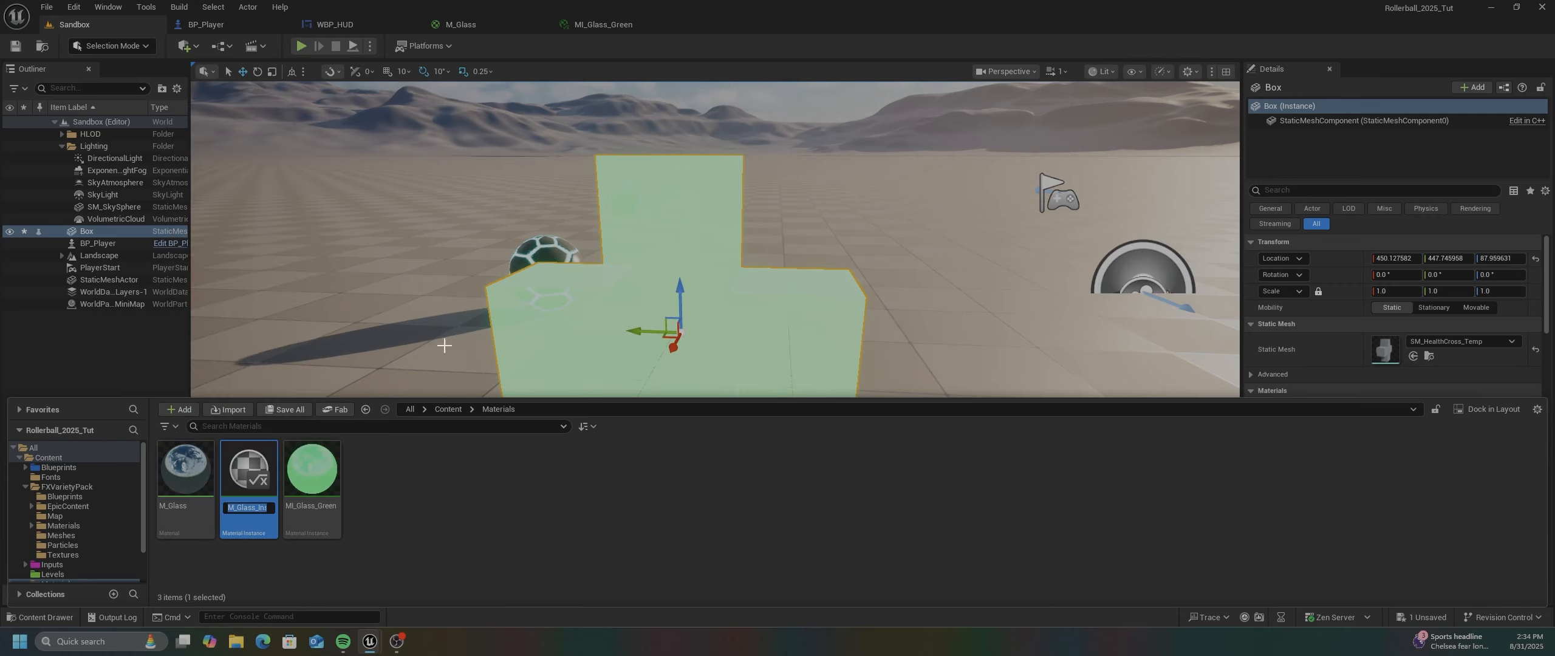
{"action": "key", "text": "End"}
{"action": "type", "text": "I"}
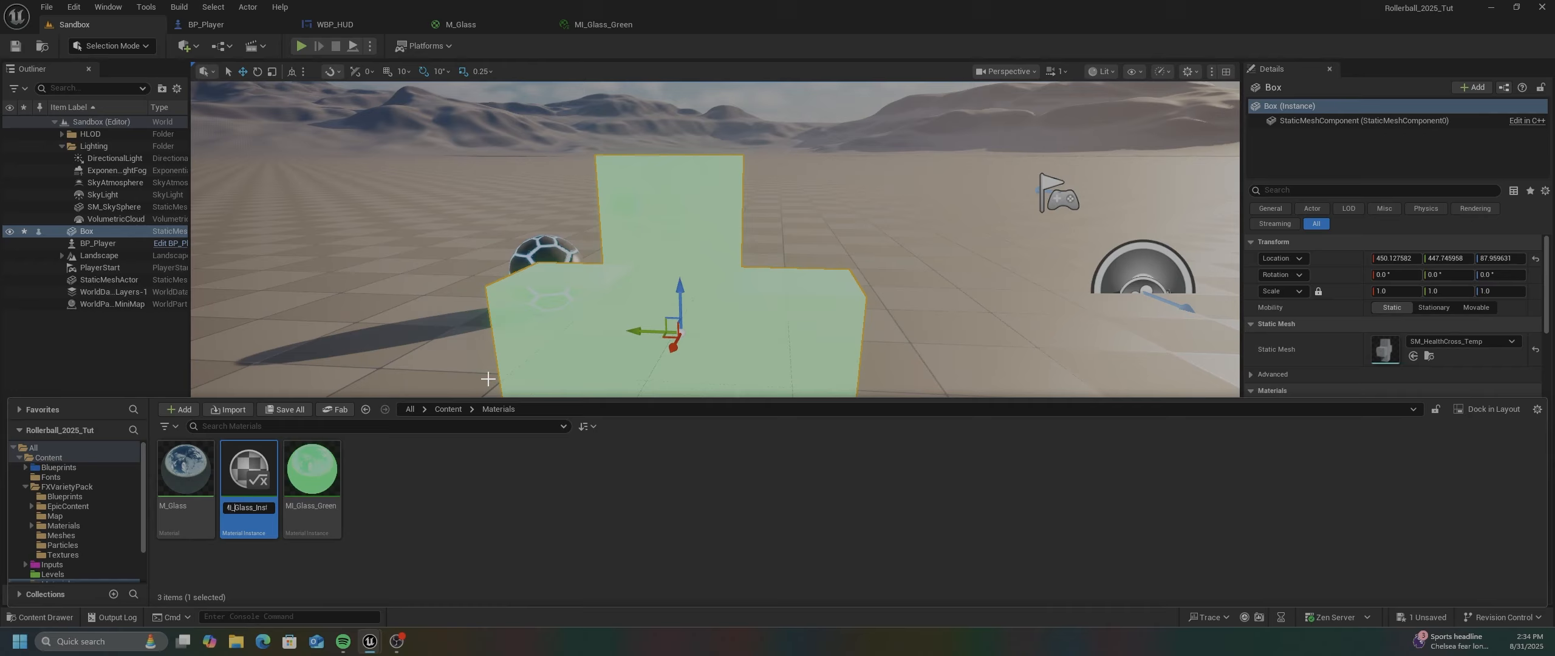
{"action": "key", "text": "End"}
{"action": "key", "text": "BackSpace"}
{"action": "key", "text": "BackSpace"}
{"action": "type", "text": "Gold"}
{"action": "key", "text": "Return"}
{"action": "key", "text": "ctrl+s"}
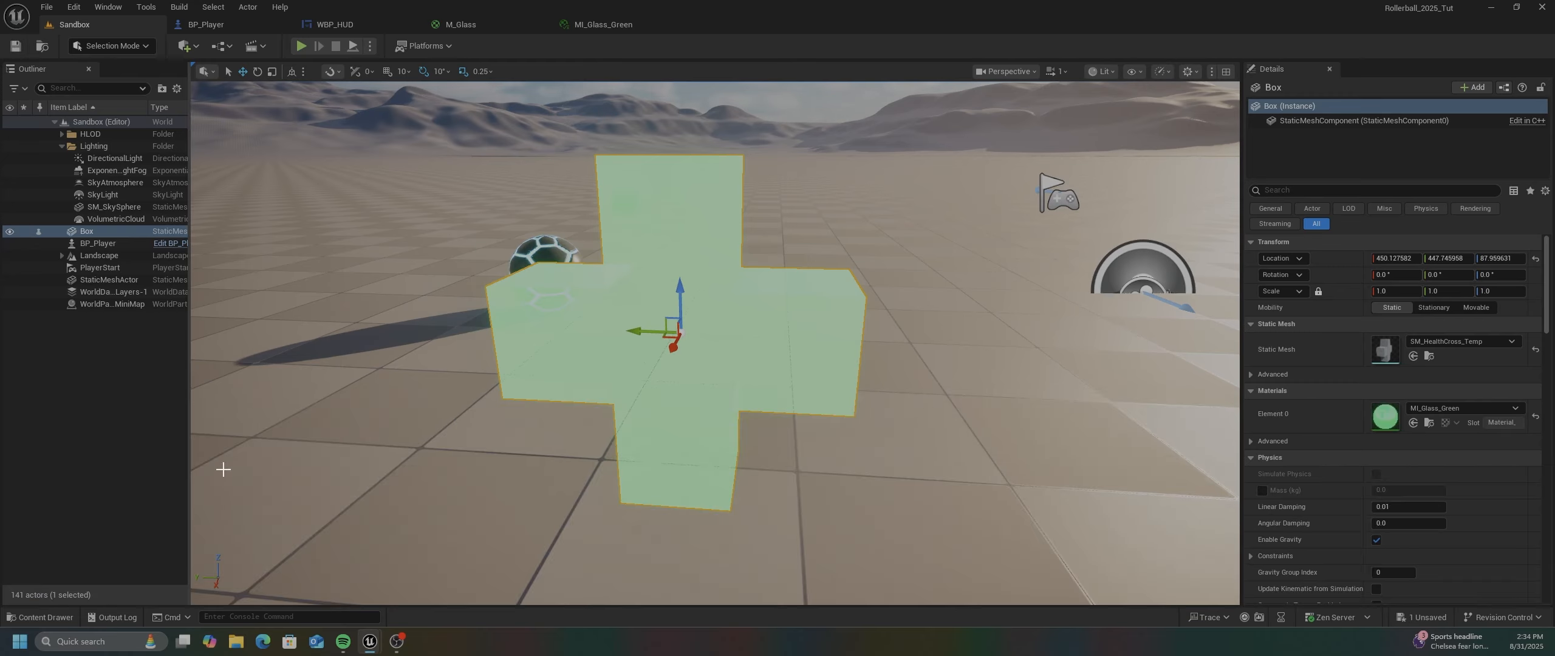
- Open the MI_Glass_Gray material instance for editing
{"action": "left_click", "coordinate": [42, 617]}
{"action": "double_click", "coordinate": [247, 514]}
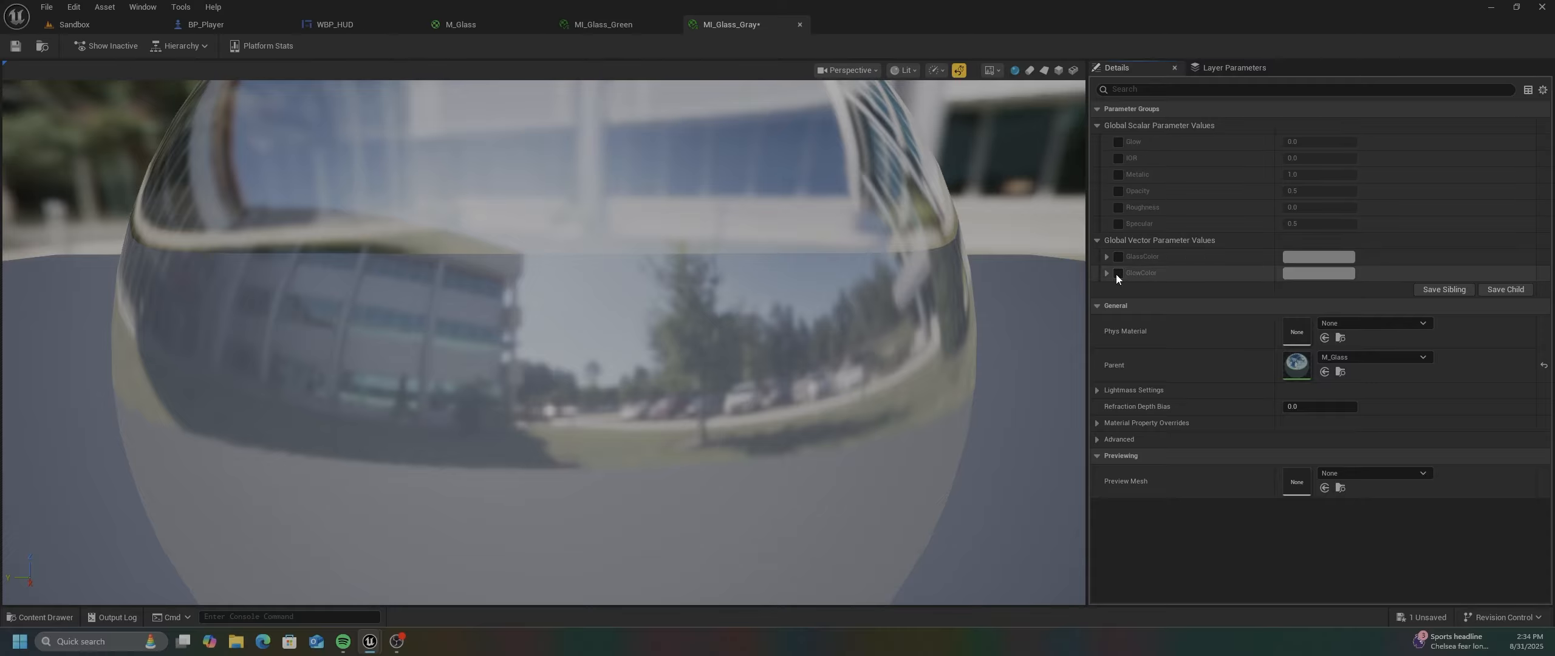
{"action": "scroll", "coordinate": [778, 271], "scroll_direction": "down", "scroll_amount": 5}
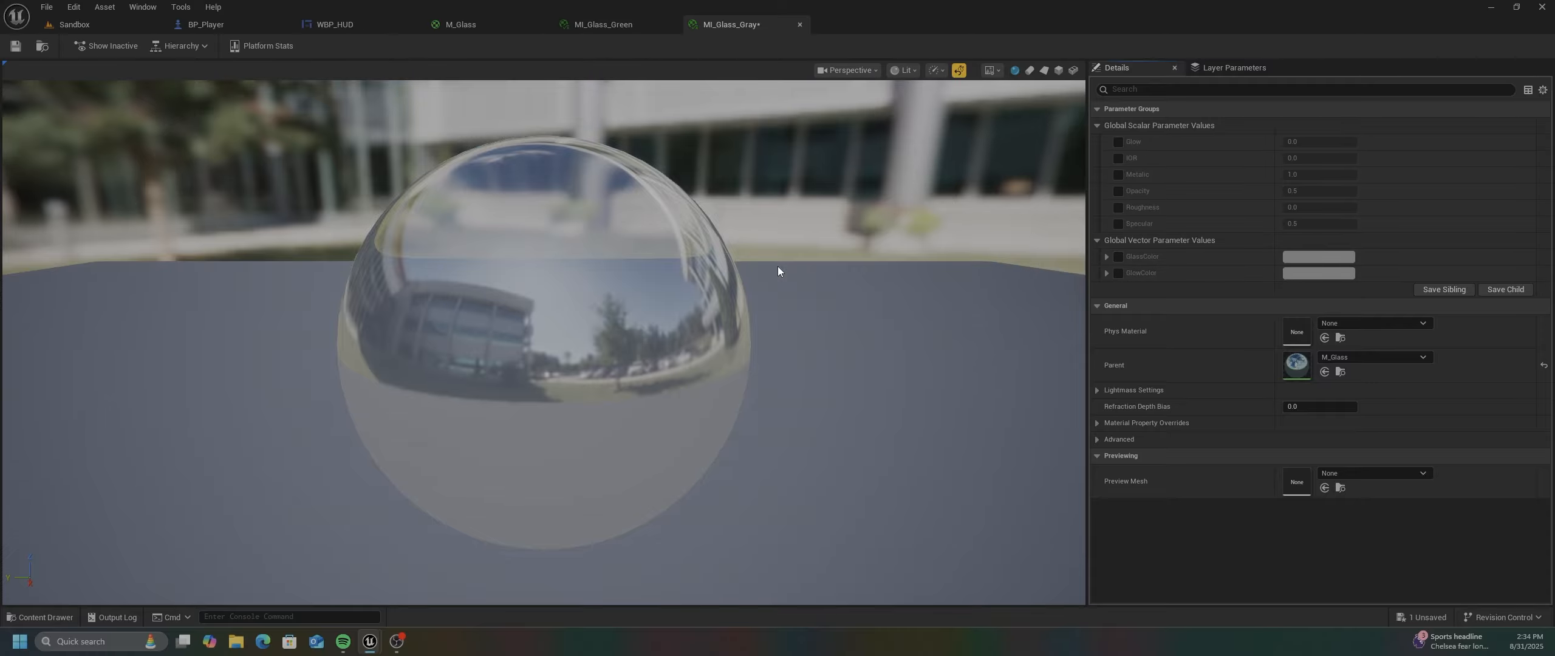
- Try a dark grey GlassColor with RGB 0.026 on MI_Glass_Gray and inspect the preview sphere
{"action": "left_click", "coordinate": [1334, 258]}
{"action": "left_click_drag", "start_coordinate": [1233, 317], "coordinate": [1236, 386]}
{"action": "left_click_drag", "start_coordinate": [1237, 397], "coordinate": [1237, 403]}
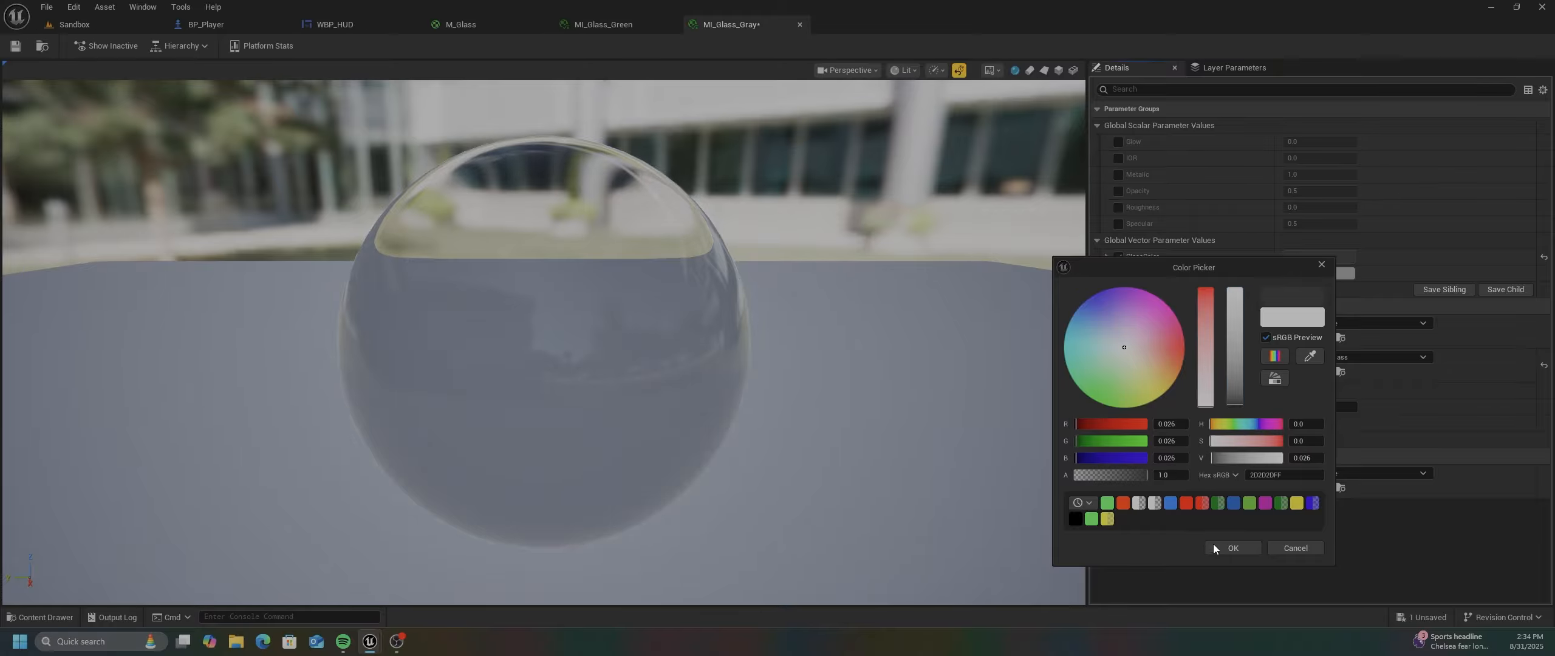
{"action": "left_click", "coordinate": [1231, 548]}
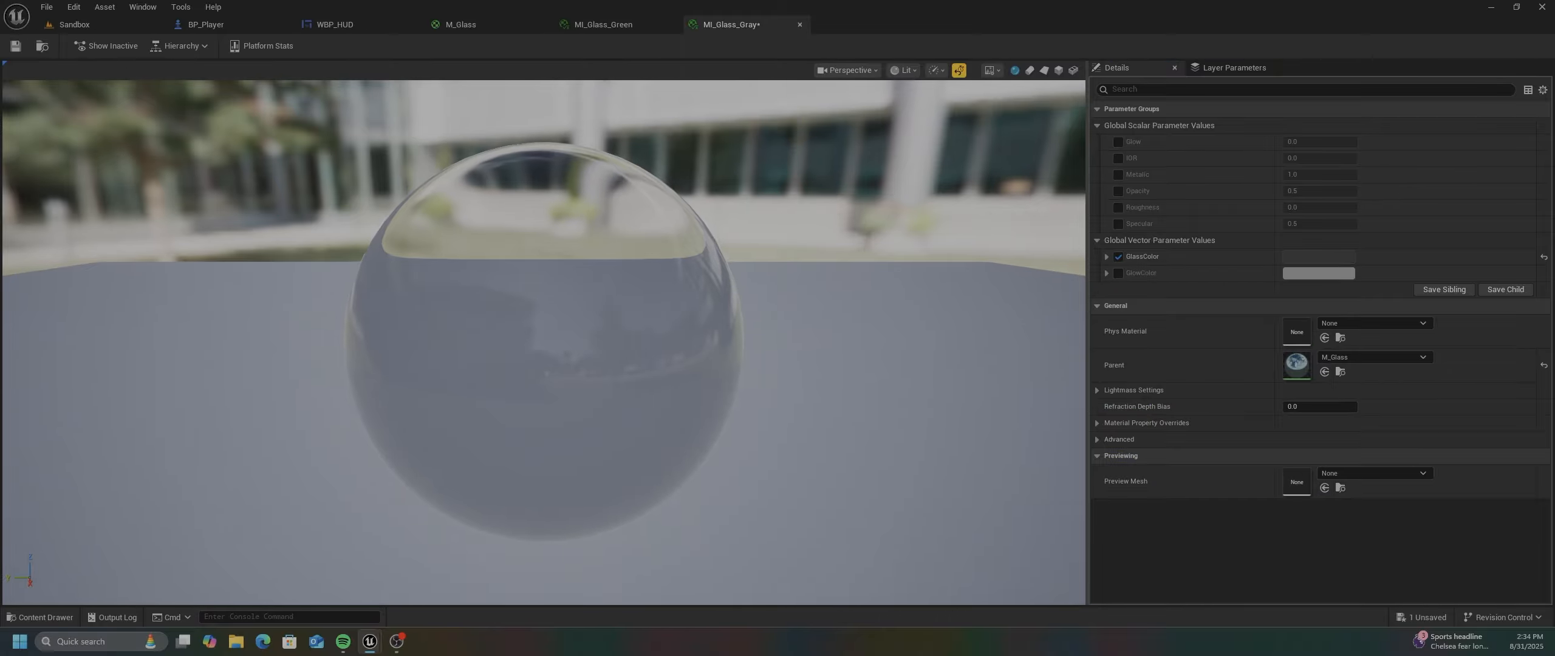
{"action": "left_click_drag", "start_coordinate": [668, 365], "coordinate": [365, 346]}
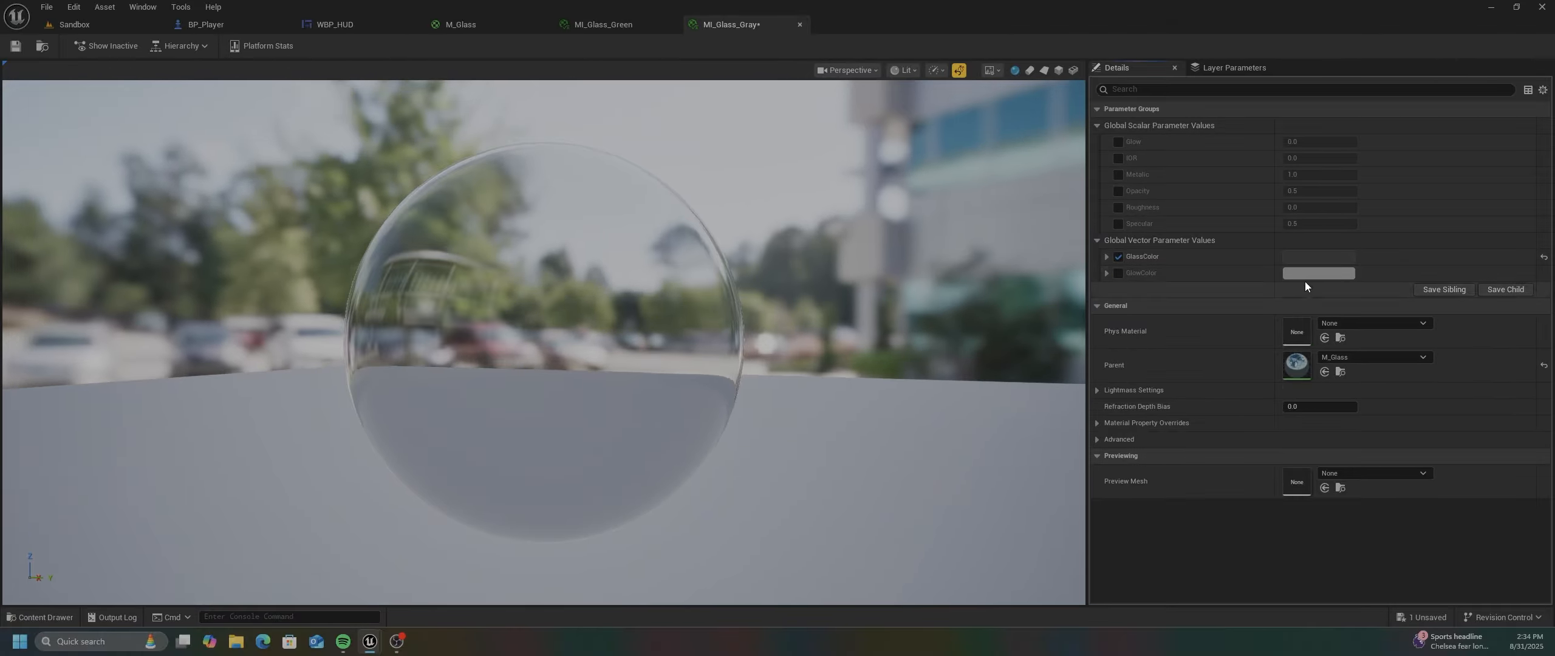
- Set the GlassColor of MI_Glass_Gray to black, hex 000000FF, and inspect the preview sphere
{"action": "left_click", "coordinate": [1312, 258]}
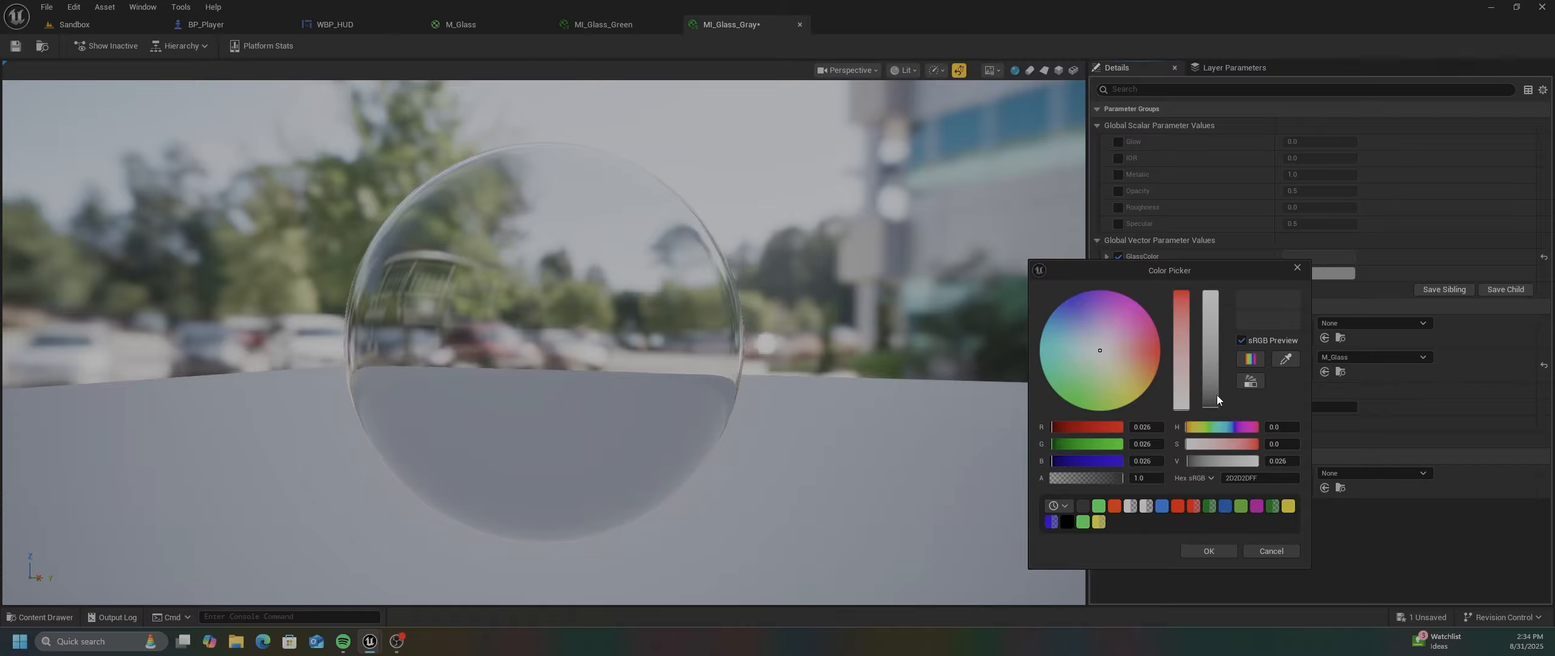
{"action": "left_click_drag", "start_coordinate": [1215, 395], "coordinate": [1207, 409]}
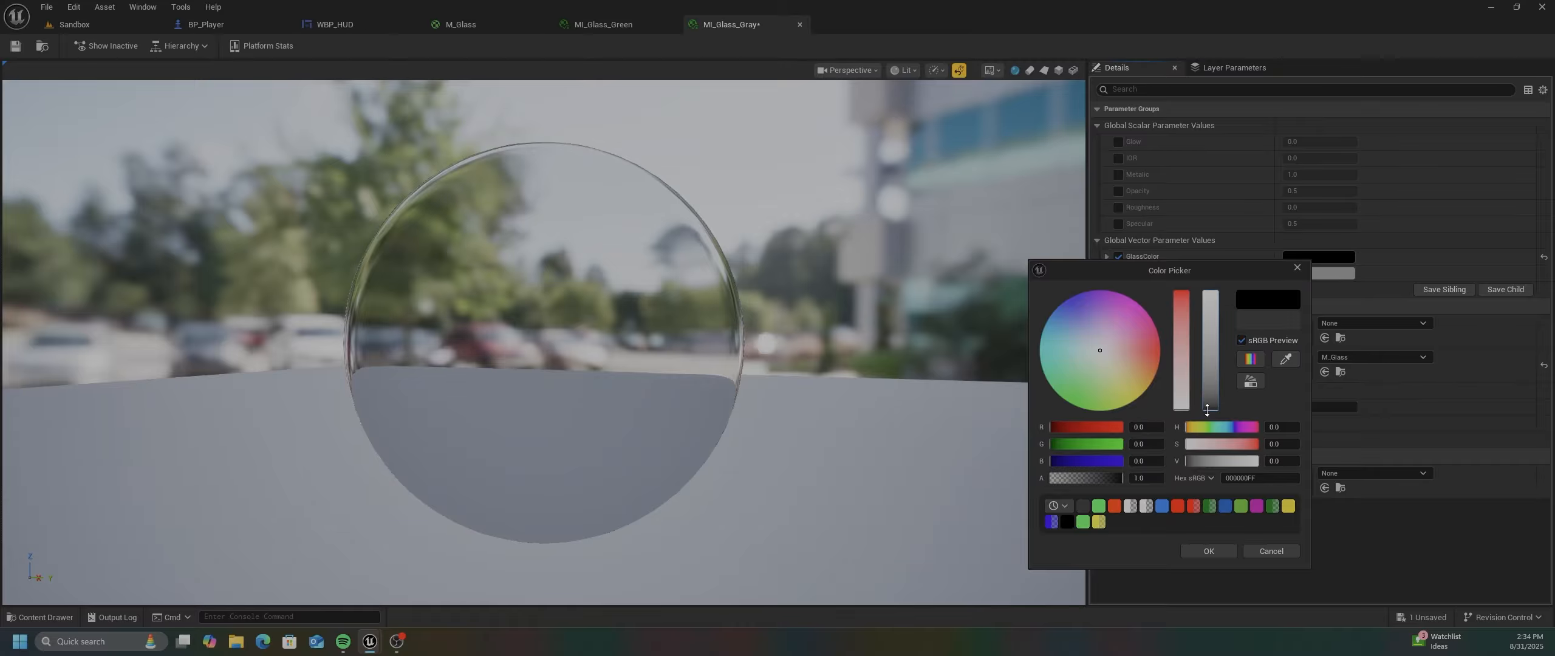
{"action": "left_click", "coordinate": [1205, 550]}
{"action": "scroll", "coordinate": [746, 367], "scroll_direction": "down", "scroll_amount": 3}
{"action": "scroll", "coordinate": [717, 363], "scroll_direction": "up", "scroll_amount": 2}
{"action": "left_click_drag", "start_coordinate": [716, 364], "coordinate": [396, 100]}
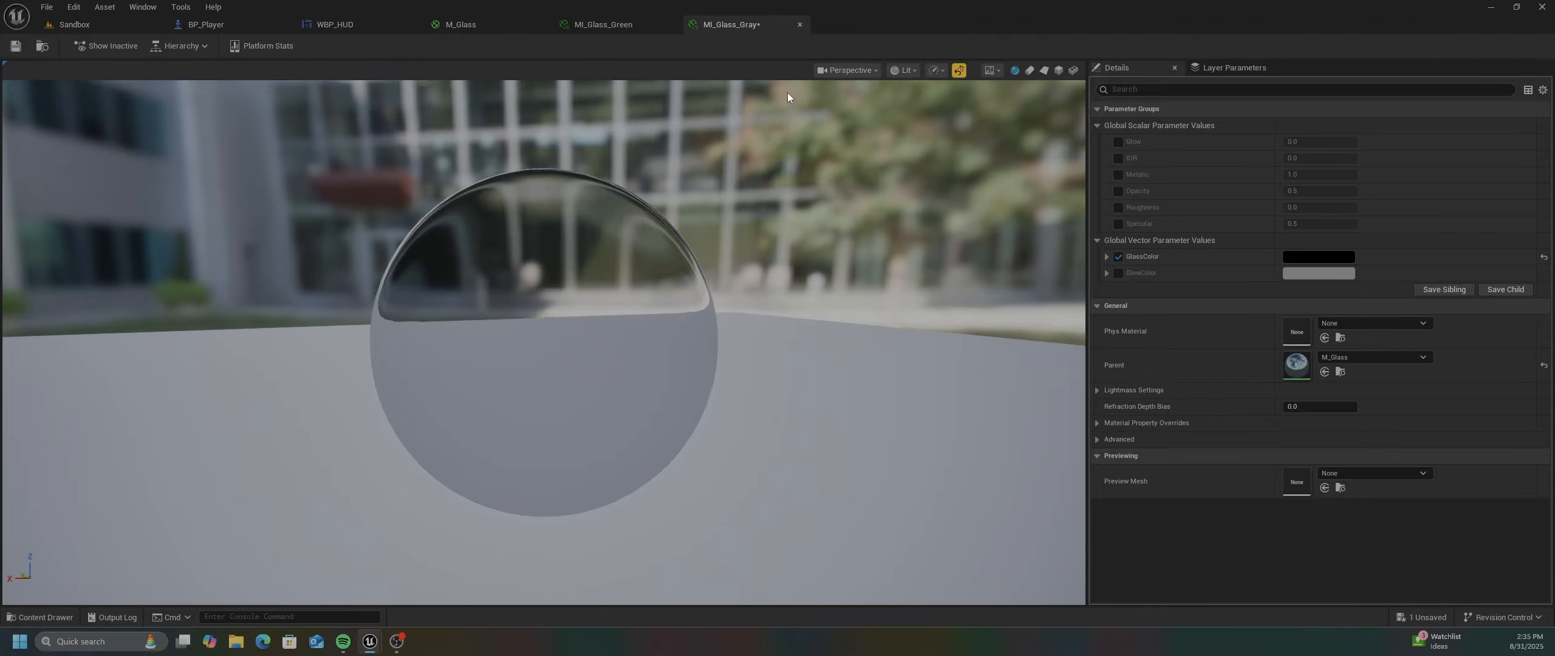